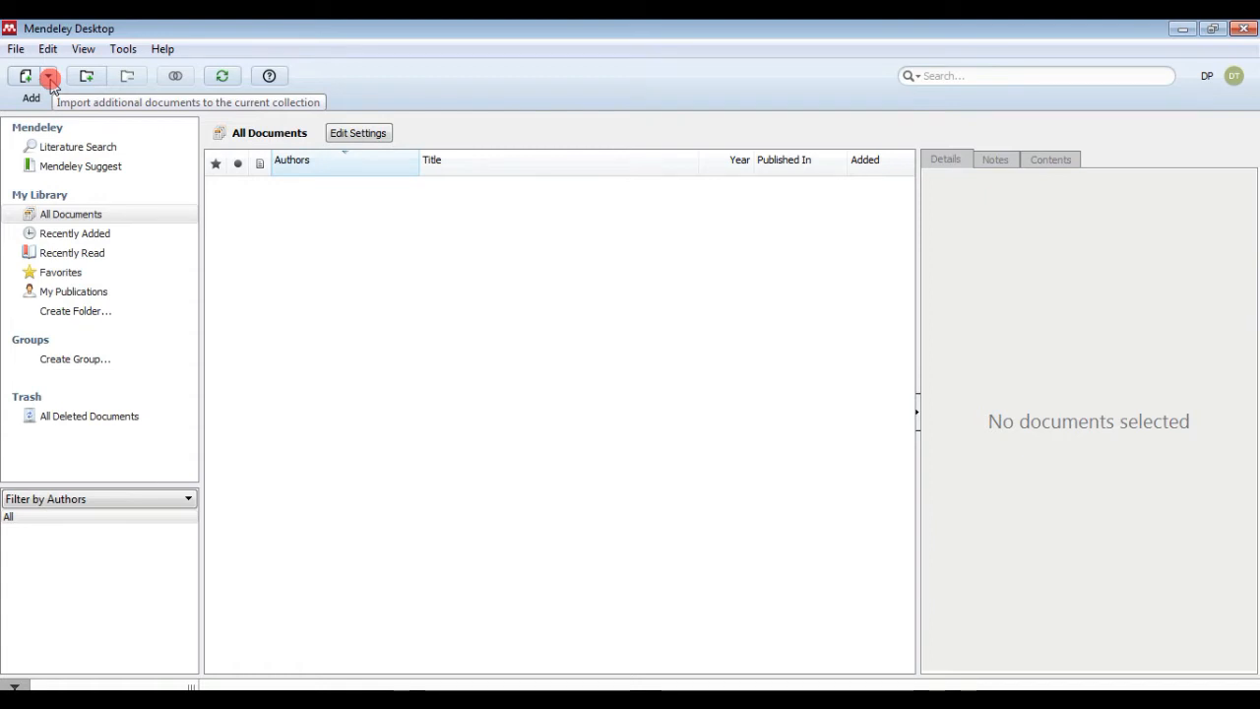
# - Start a manual library entry and choose Journal Article as its document type
pyautogui.click(49, 77)
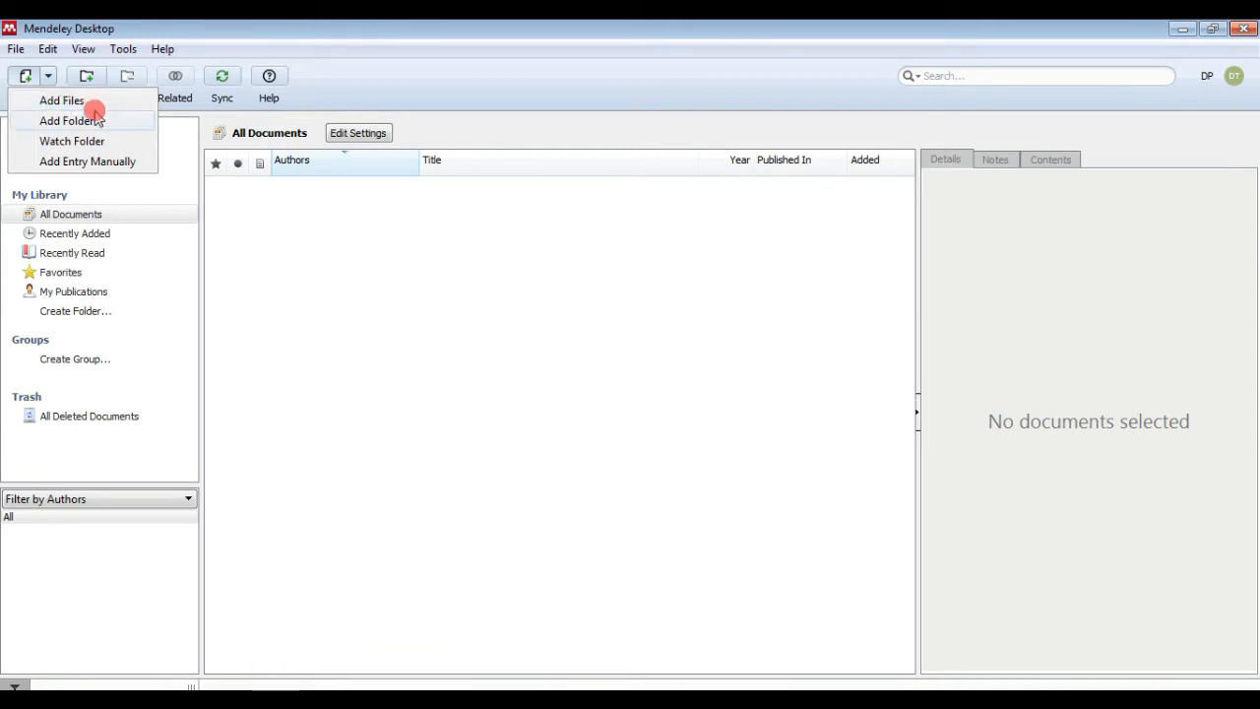
pyautogui.click(117, 163)
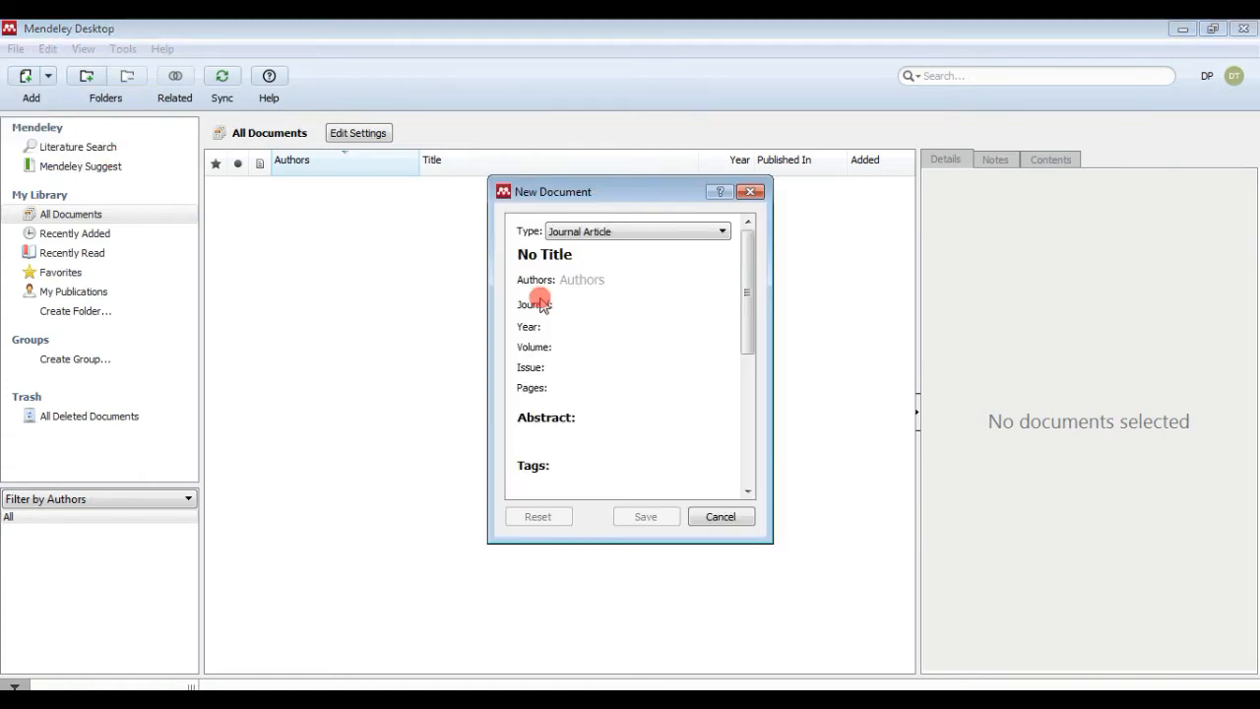
pyautogui.click(723, 232)
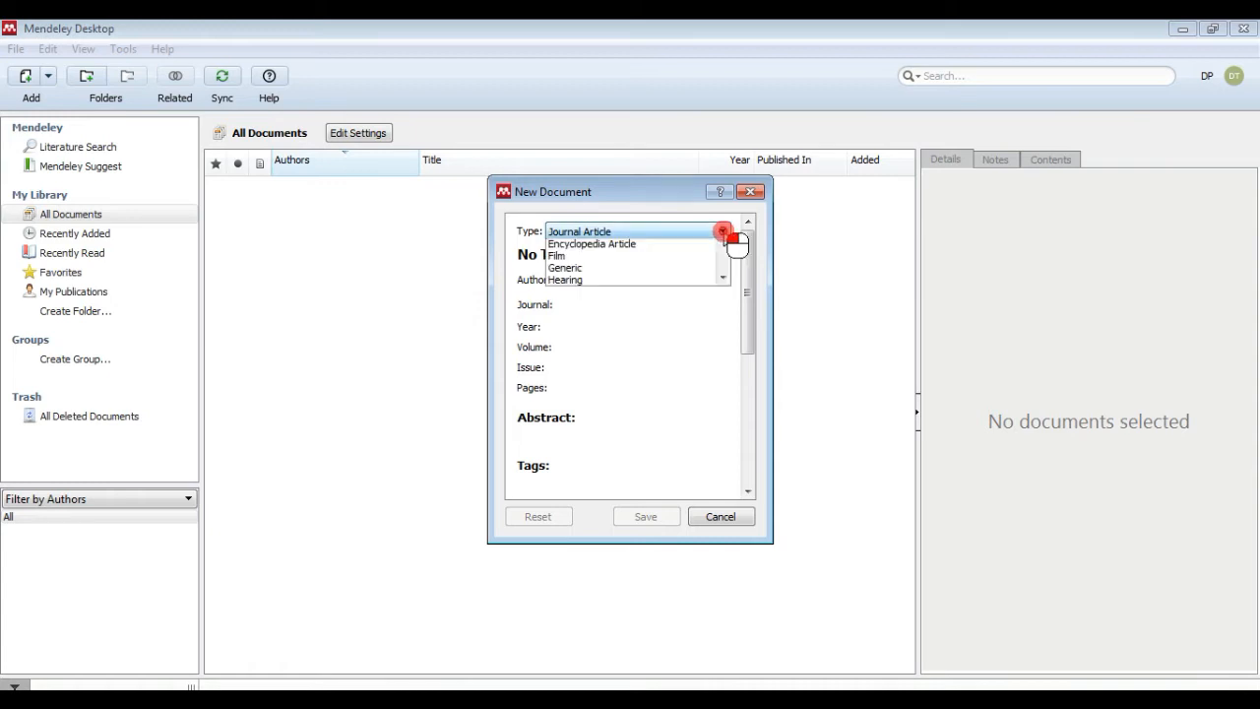
pyautogui.moveTo(716, 298)
pyautogui.mouseDown()
pyautogui.moveTo(729, 262)
pyautogui.moveTo(738, 337)
pyautogui.moveTo(734, 307)
pyautogui.mouseUp()
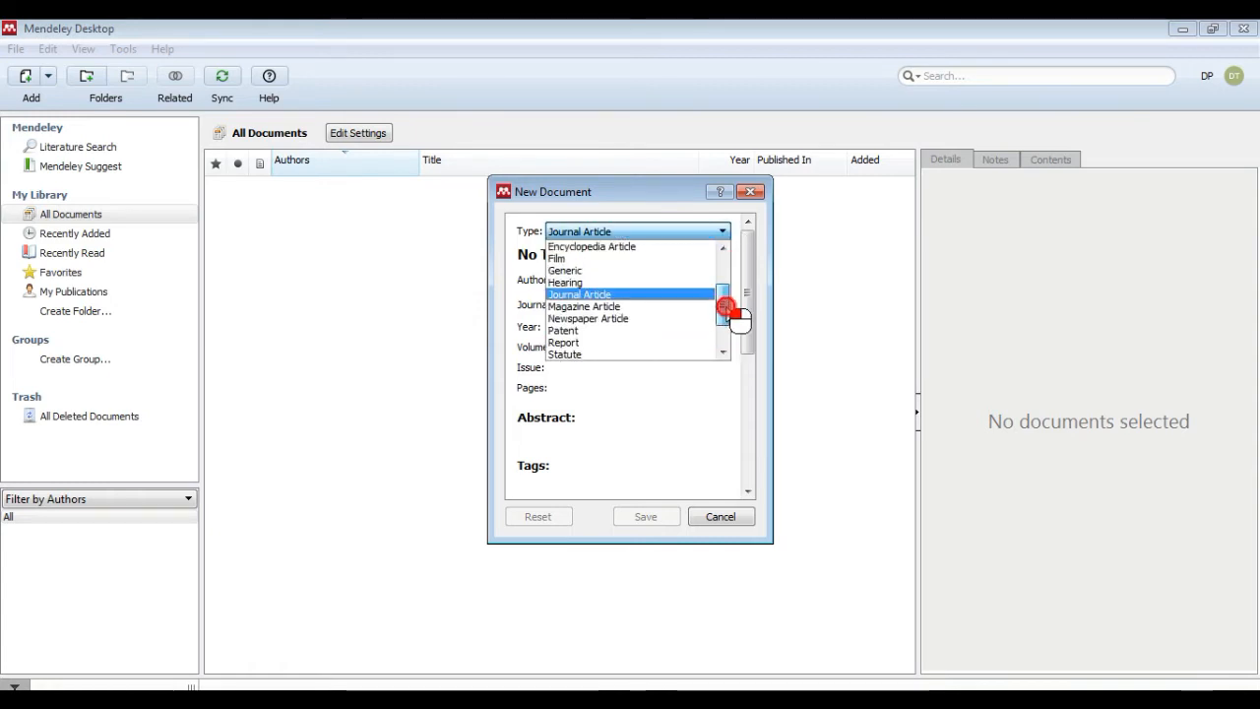
pyautogui.click(593, 295)
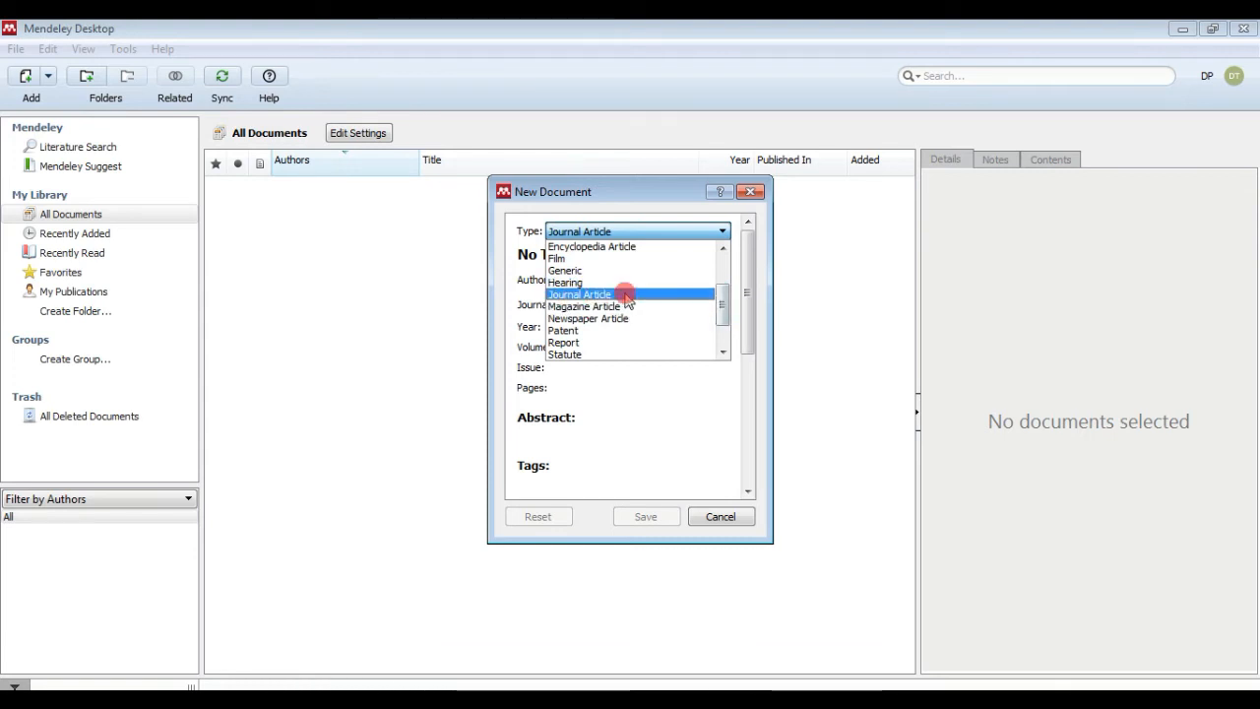
pyautogui.moveTo(724, 305); pyautogui.dragTo(732, 273)
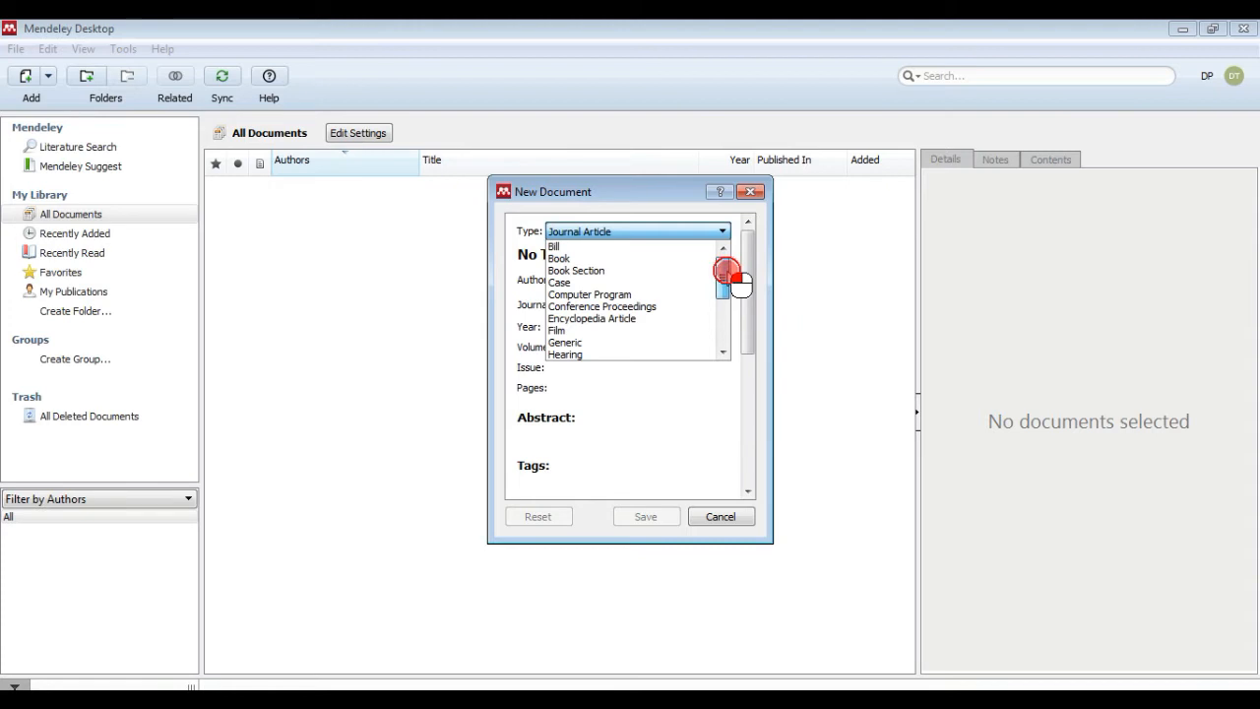
pyautogui.moveTo(723, 282); pyautogui.dragTo(722, 295)
pyautogui.click(653, 318)
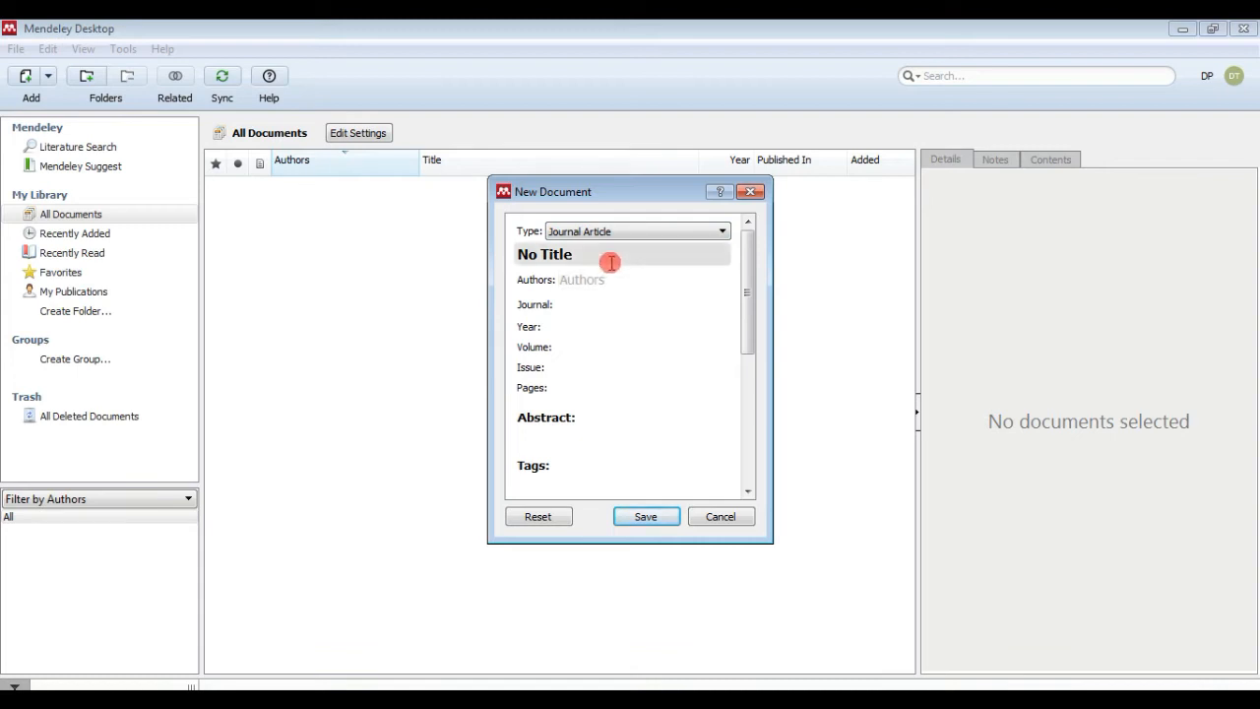
# - Replace the placeholder title of the new entry with "Open Source Solution"
pyautogui.click(604, 258)
pyautogui.moveTo(603, 257); pyautogui.dragTo(520, 256)
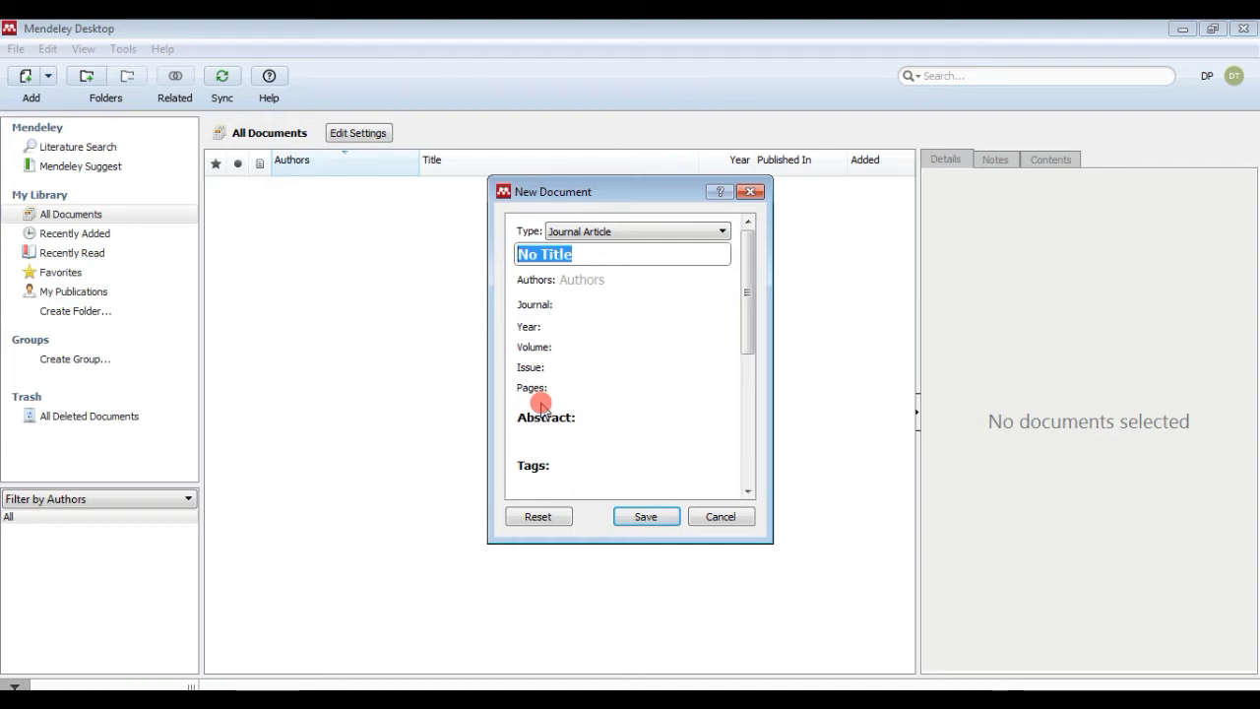
pyautogui.write('R')
pyautogui.press('BackSpace')
pyautogui.press('BackSpace')
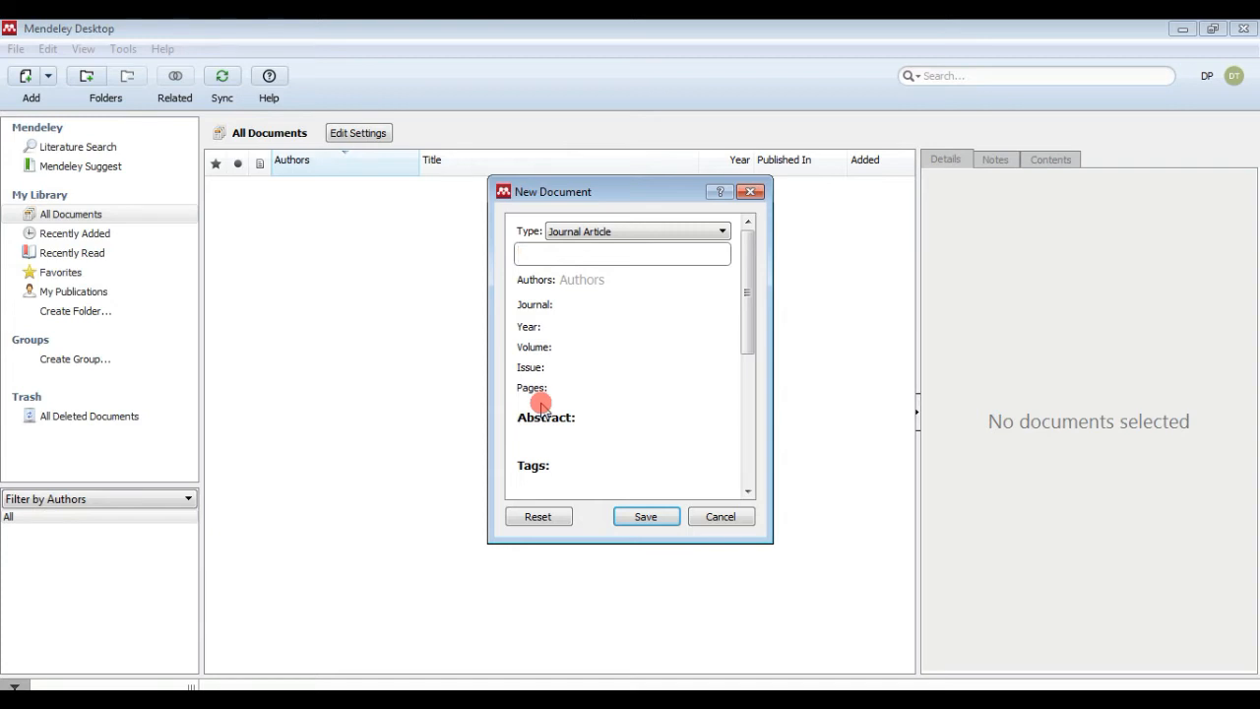
pyautogui.write('Open Source  Solution')
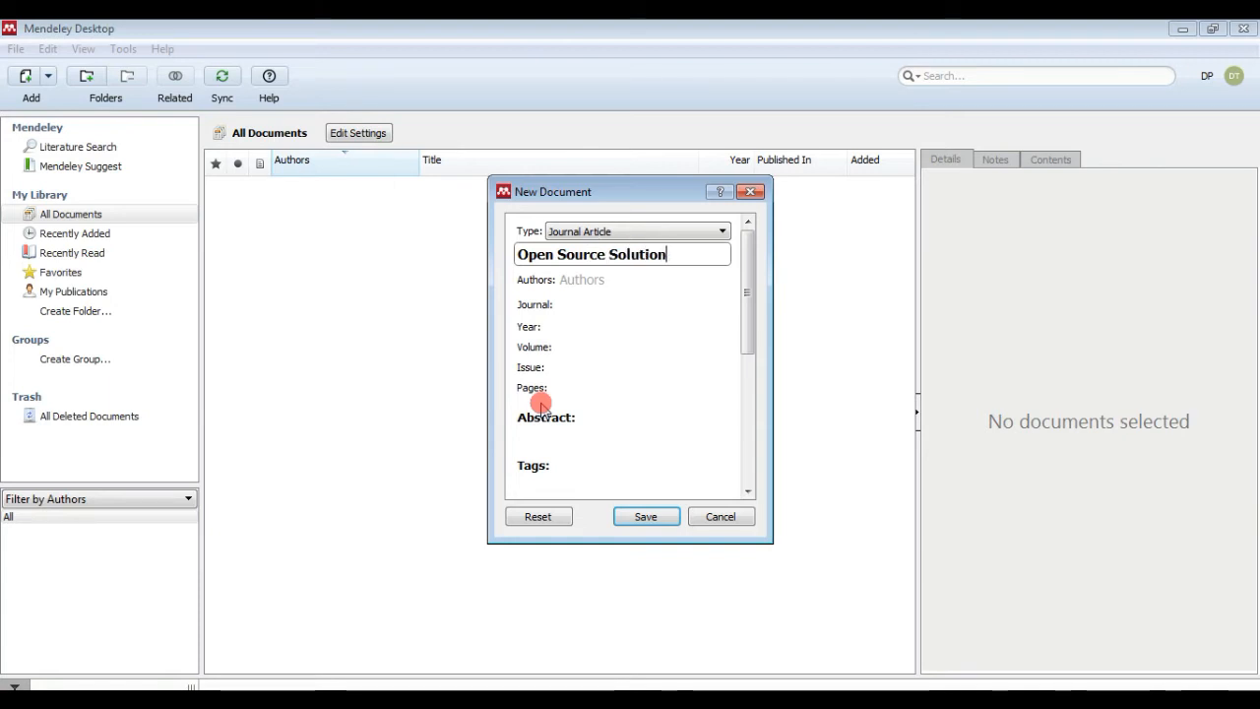
# - Enter the author's full name in the Authors field as last name, first names
pyautogui.click(583, 281)
pyautogui.write('D')
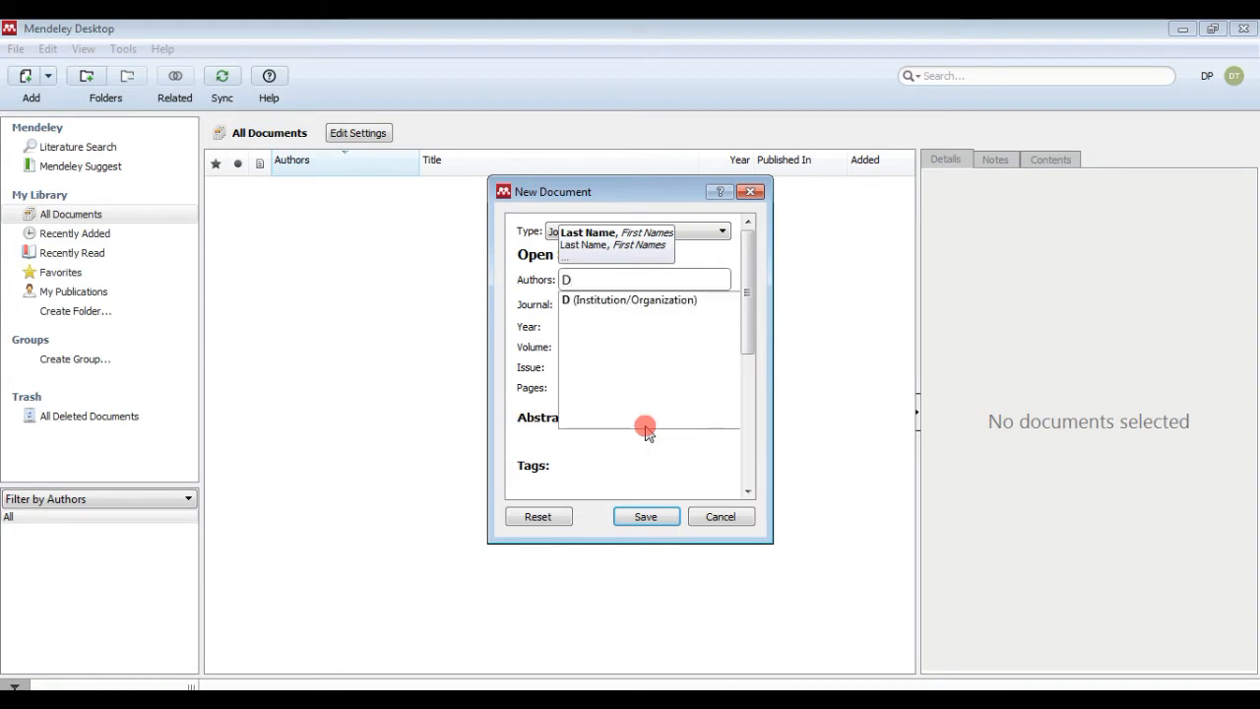
pyautogui.press('BackSpace')
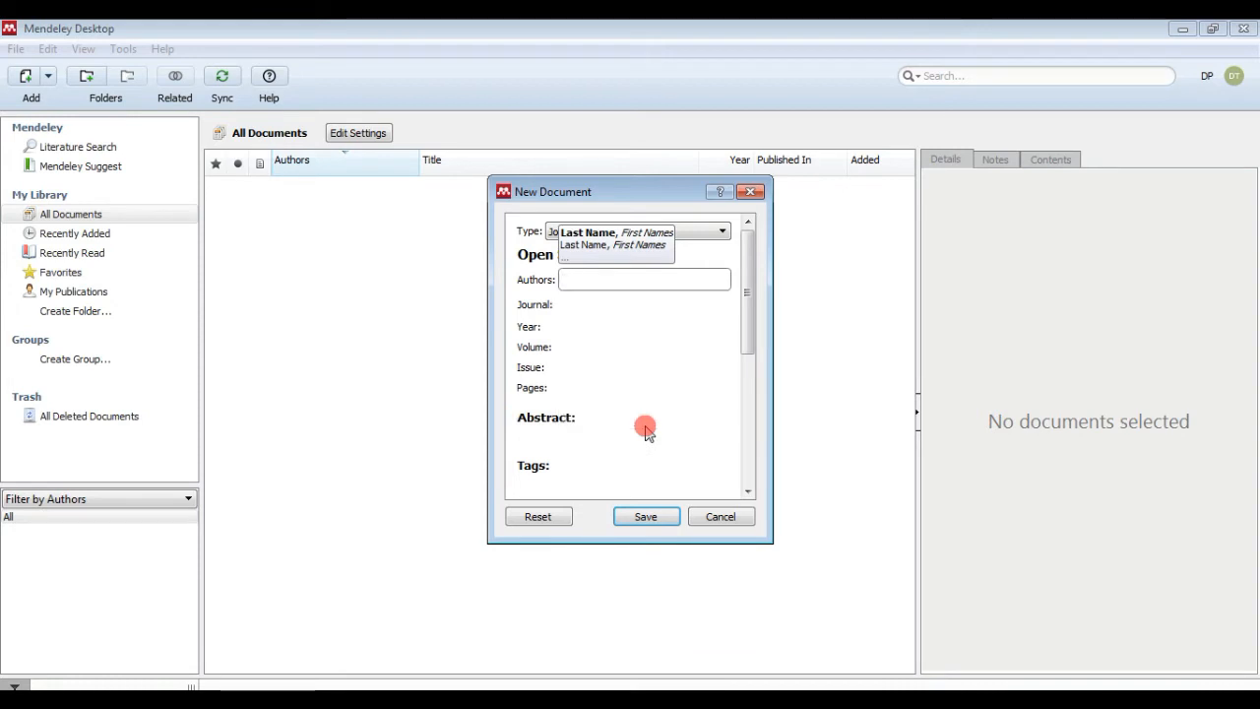
pyautogui.write('Tripathi')
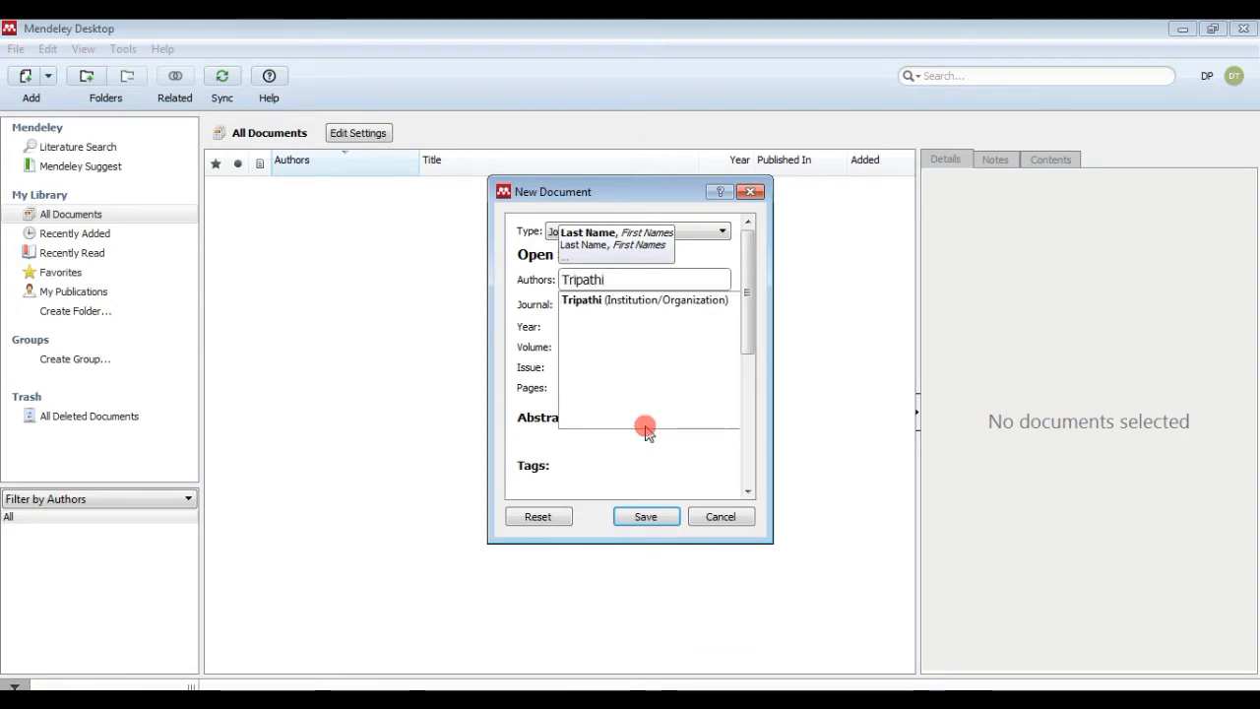
pyautogui.write(', D')
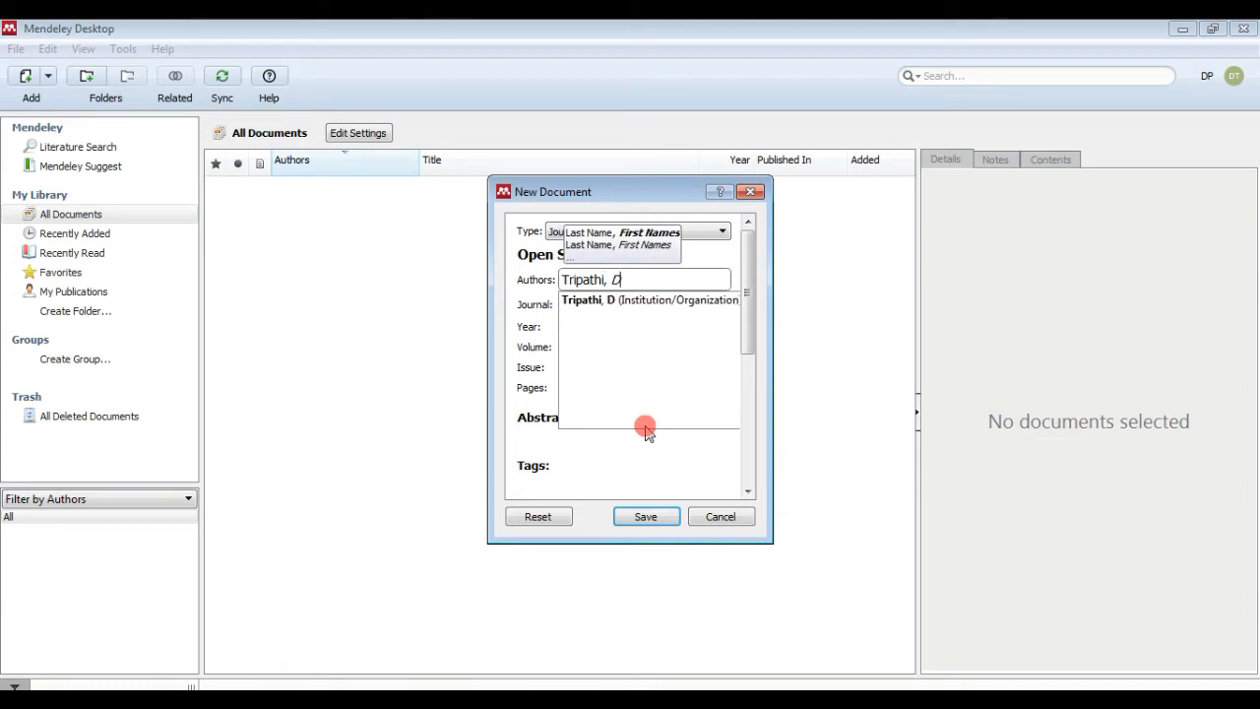
pyautogui.write('hanwantari')
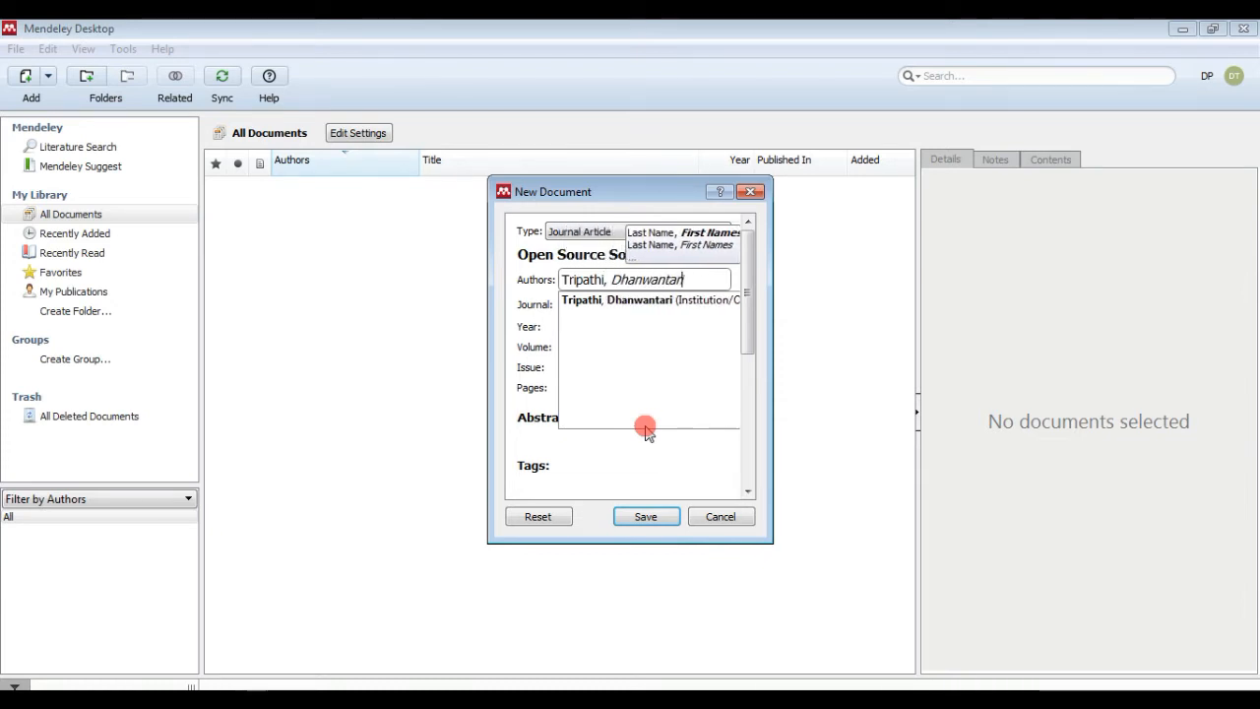
pyautogui.write(' Prakash')
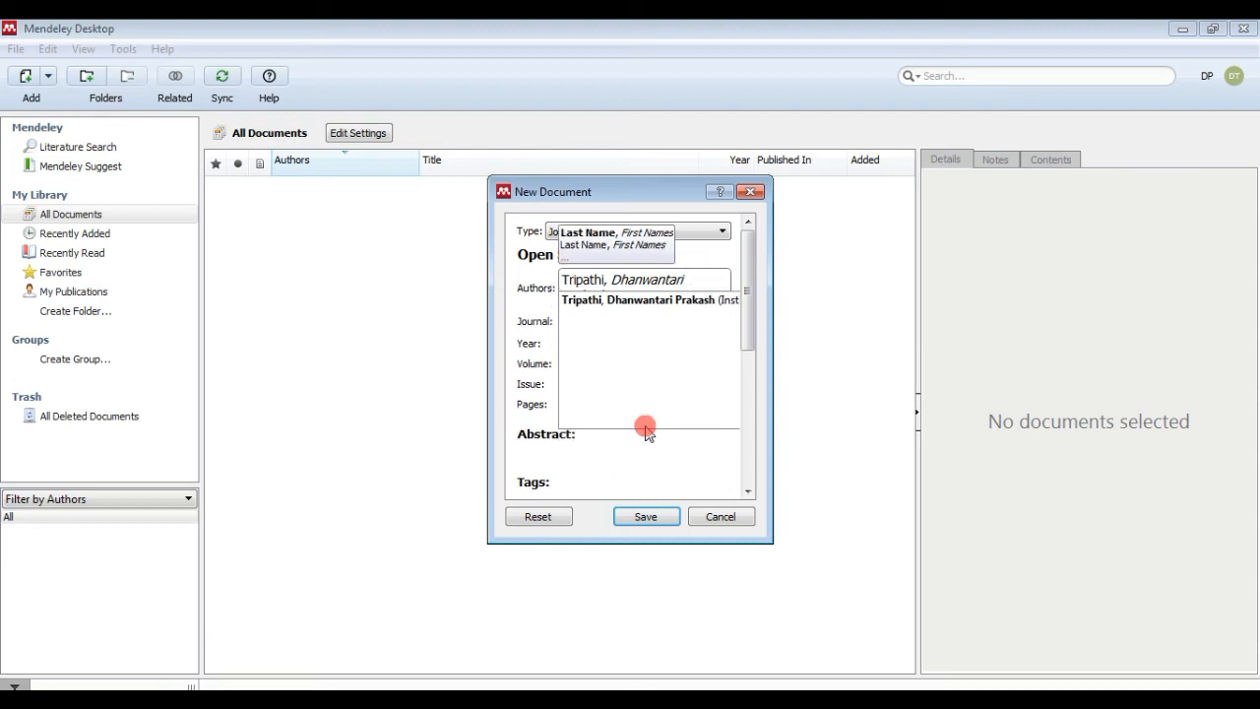
pyautogui.click(545, 326)
# - Enter "Journal of Advanced Librarianship" as the journal name
pyautogui.click(579, 305)
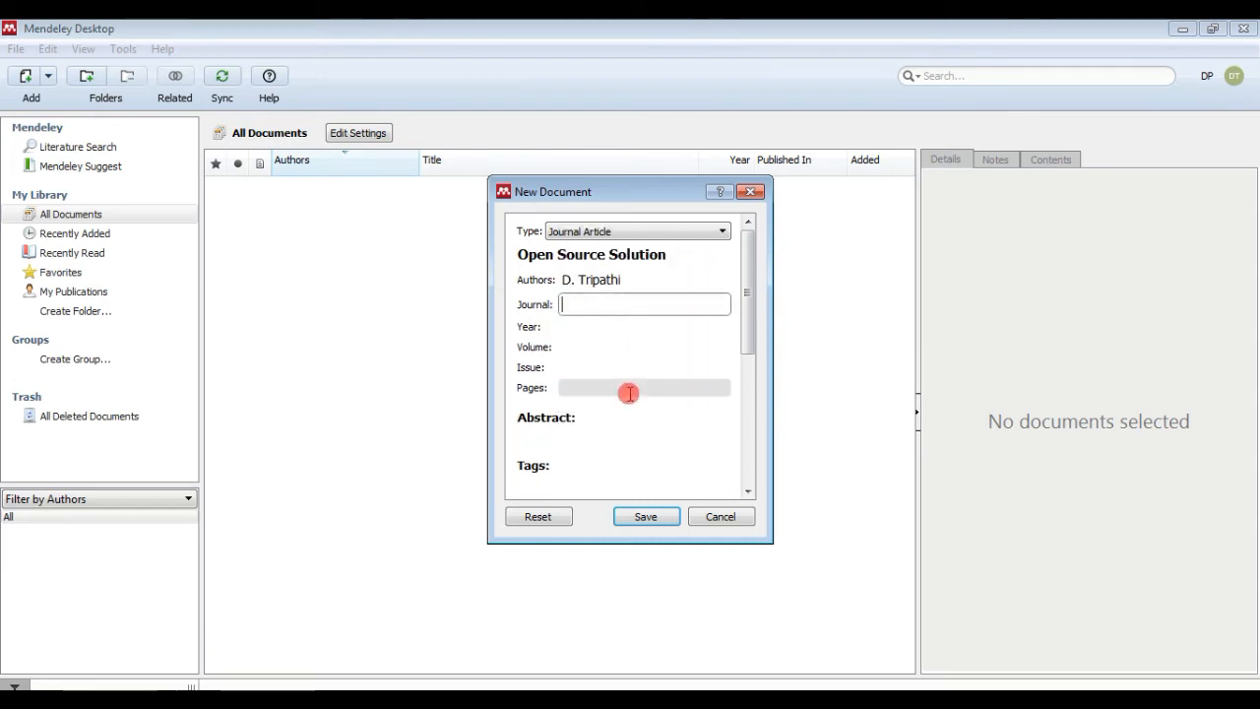
pyautogui.write('Journal of')
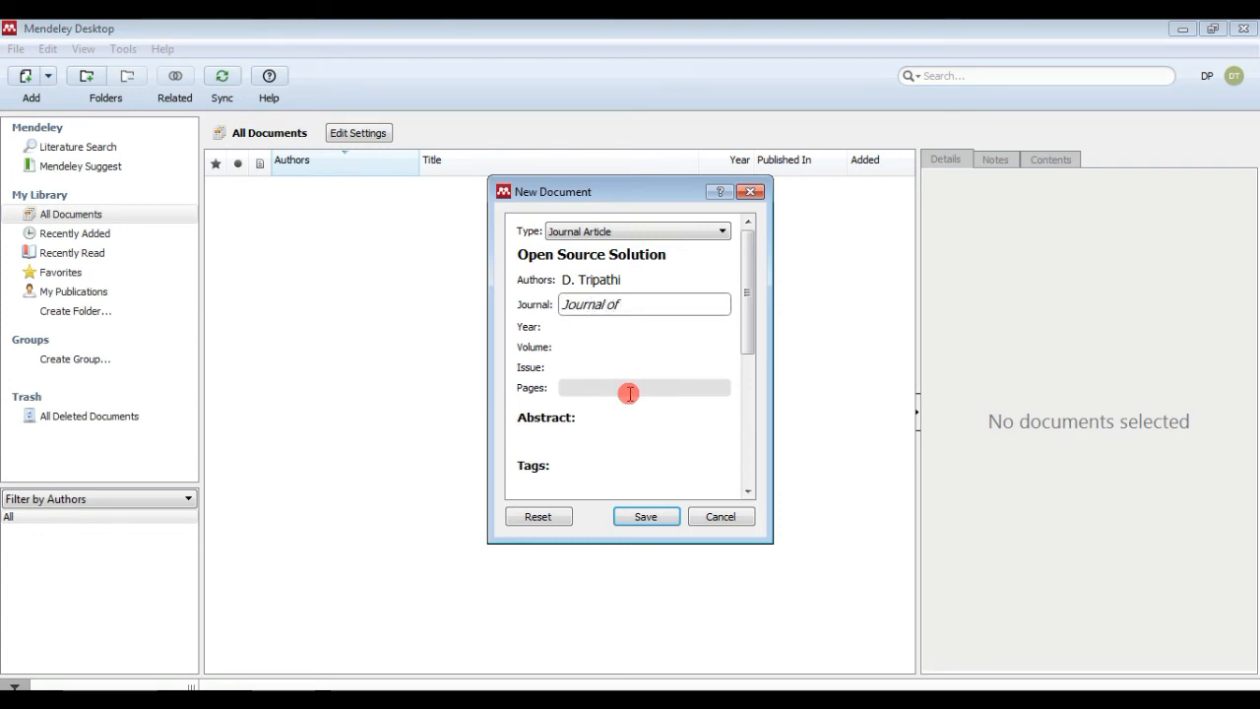
pyautogui.write(' Advance')
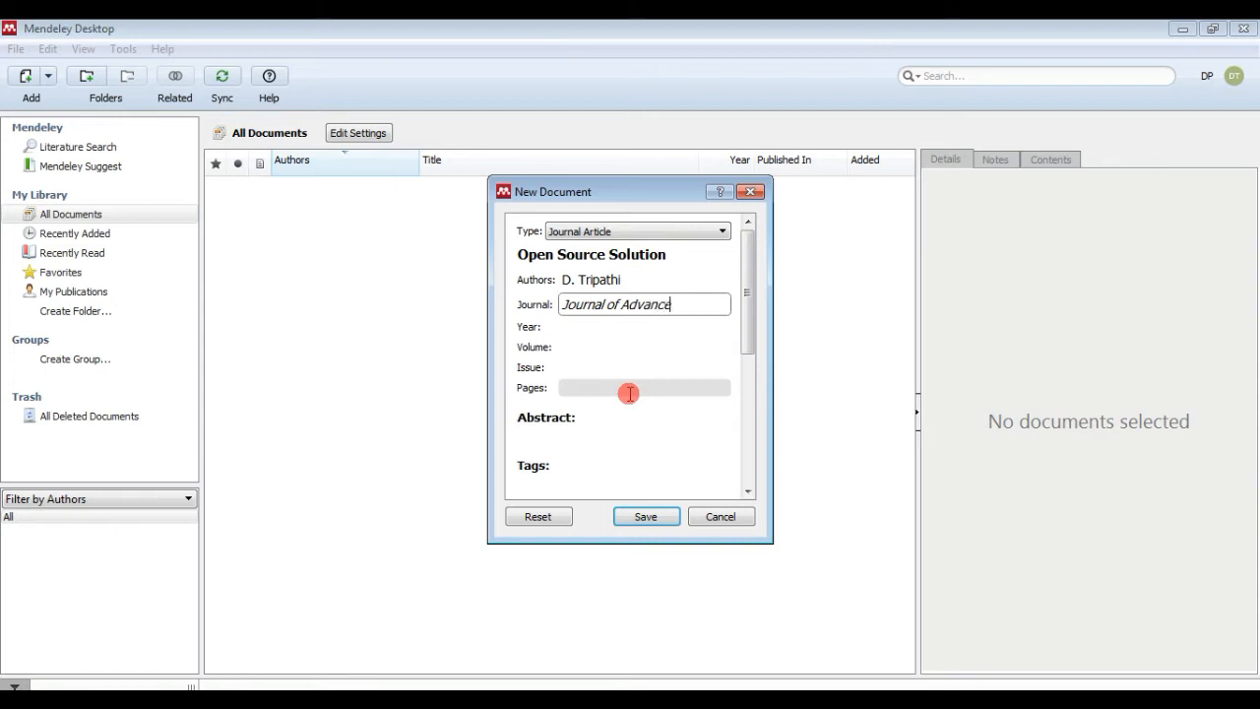
pyautogui.write('d Librarianship')
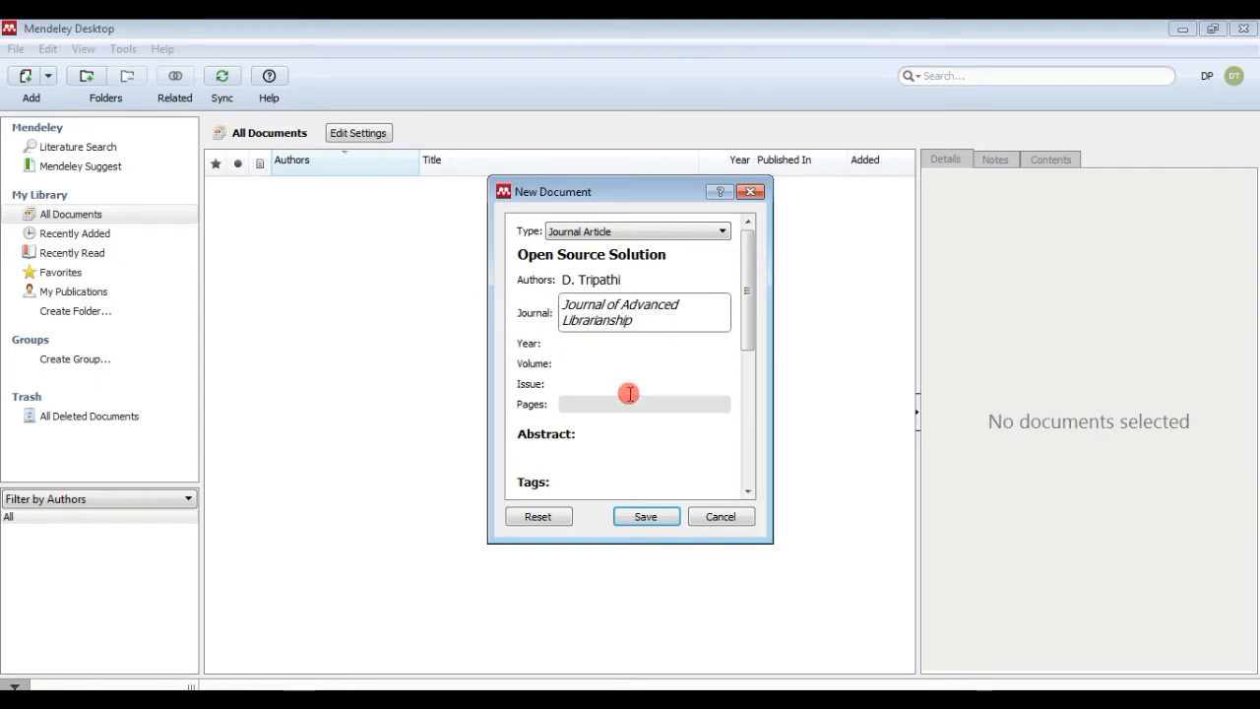
# - Set the article's year to 2017, volume to 30 and issue to 1, leaving the pages blank
pyautogui.click(613, 344)
pyautogui.write('2017')
pyautogui.click(602, 364)
pyautogui.write('30')
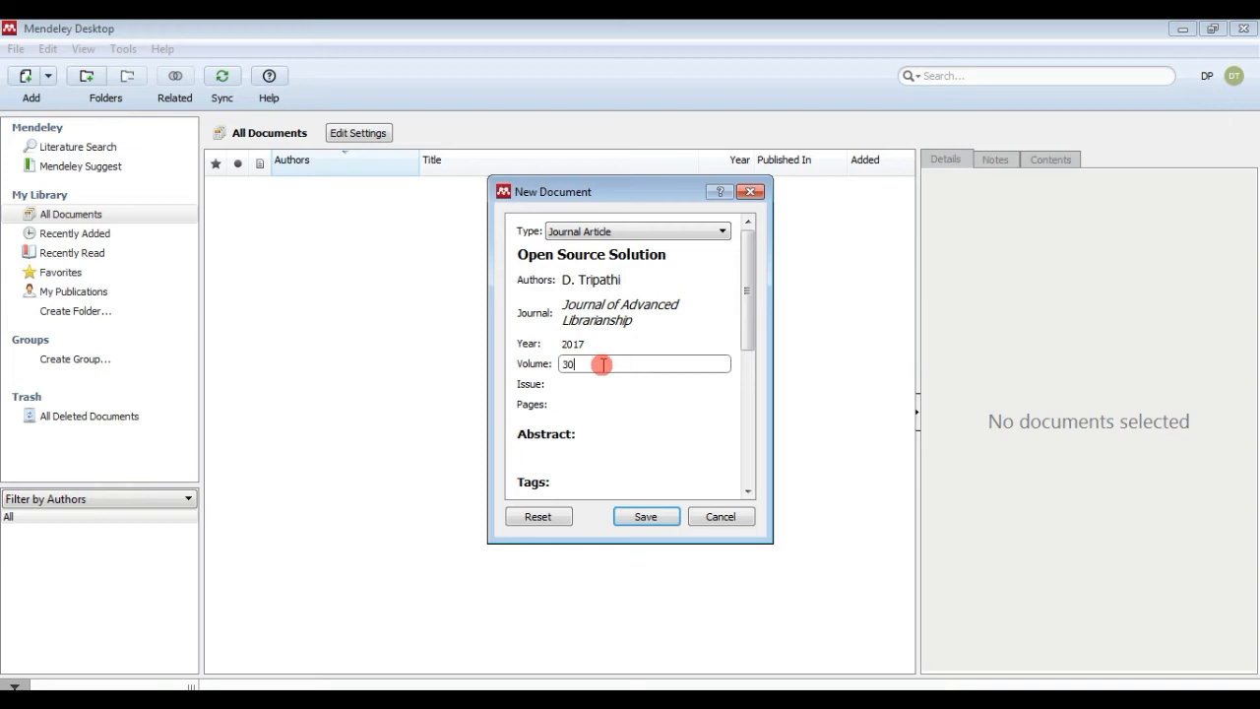
pyautogui.click(640, 316)
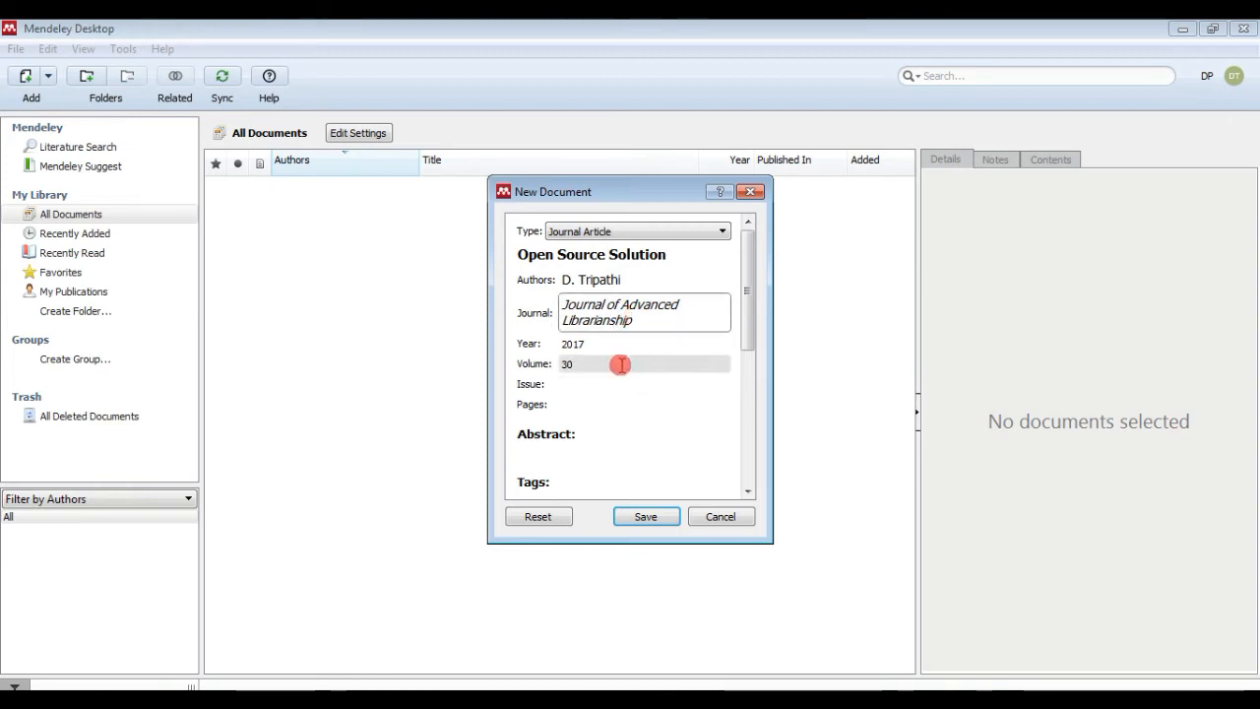
pyautogui.click(584, 385)
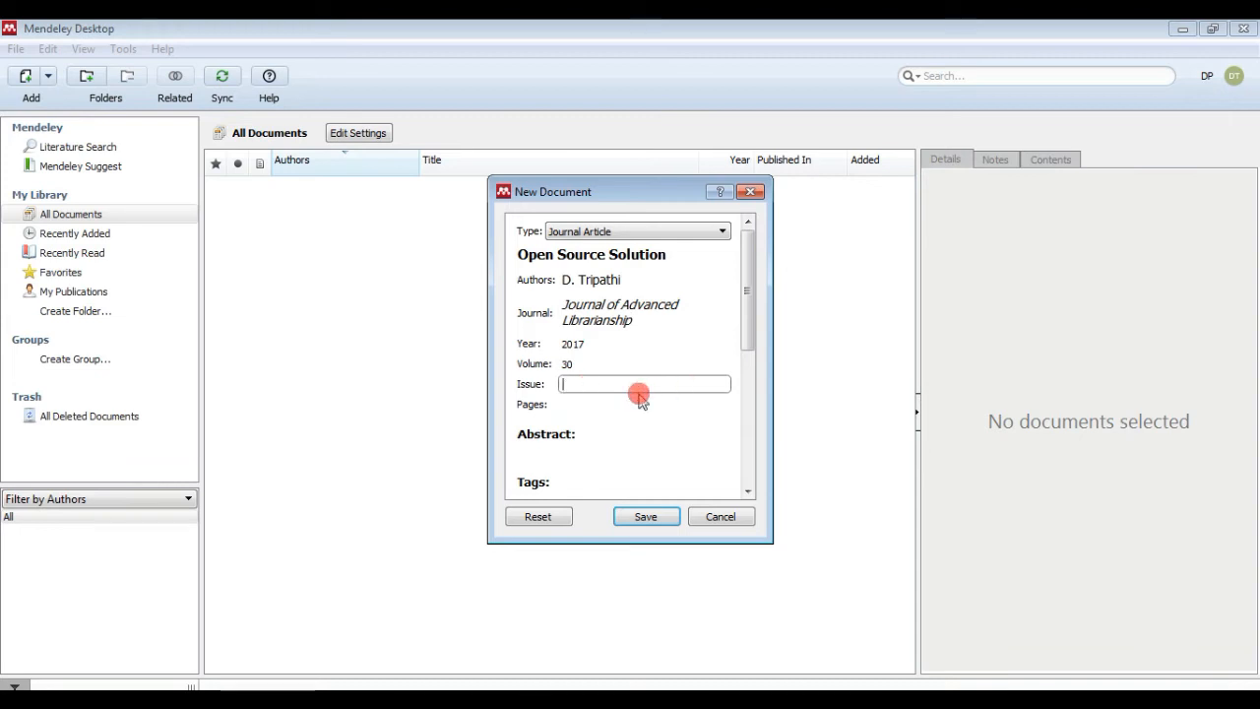
pyautogui.click(596, 403)
pyautogui.write('33')
pyautogui.press('BackSpace')
pyautogui.press('BackSpace')
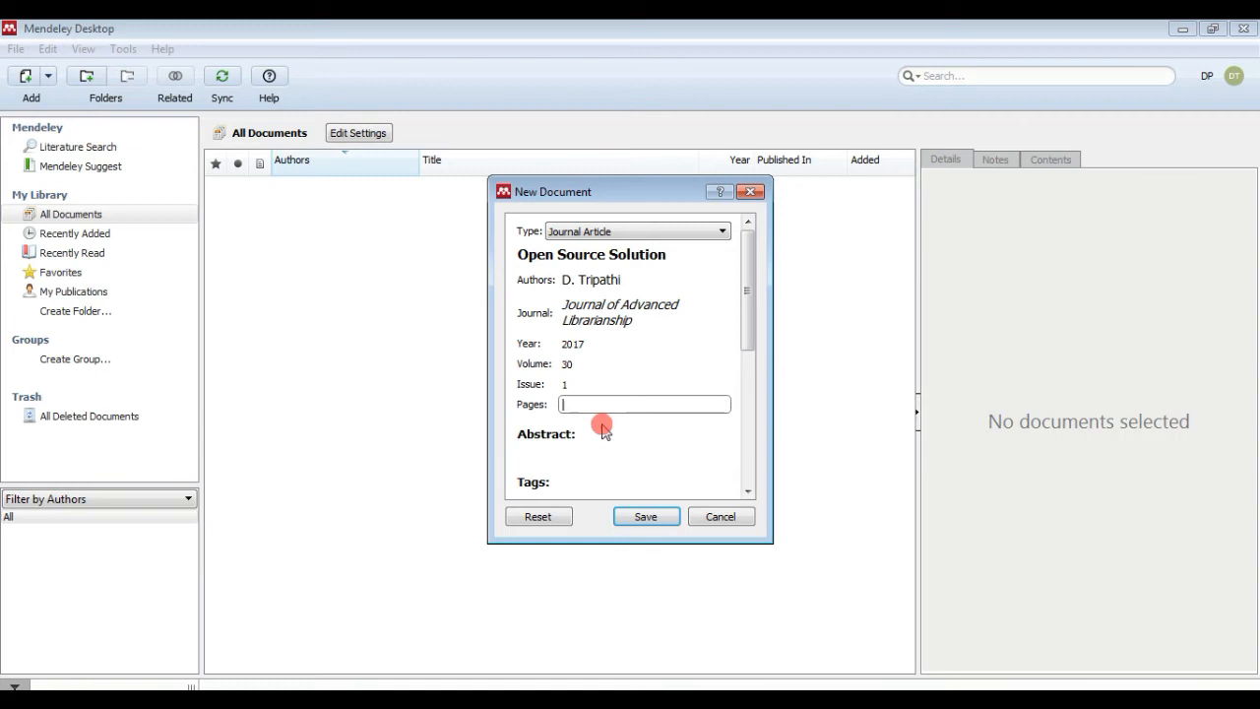
# - Write the abstract "This paper discussed about Open Source Solutions in library."
pyautogui.moveTo(748, 315); pyautogui.dragTo(748, 368)
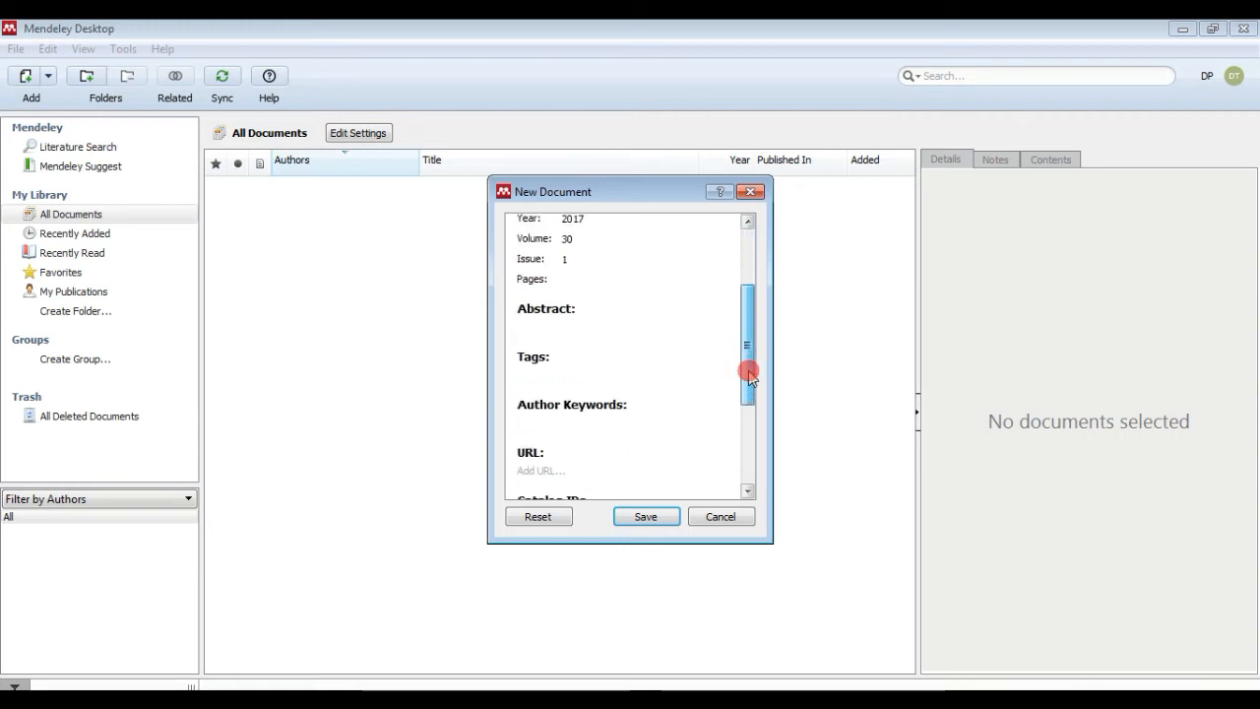
pyautogui.click(592, 327)
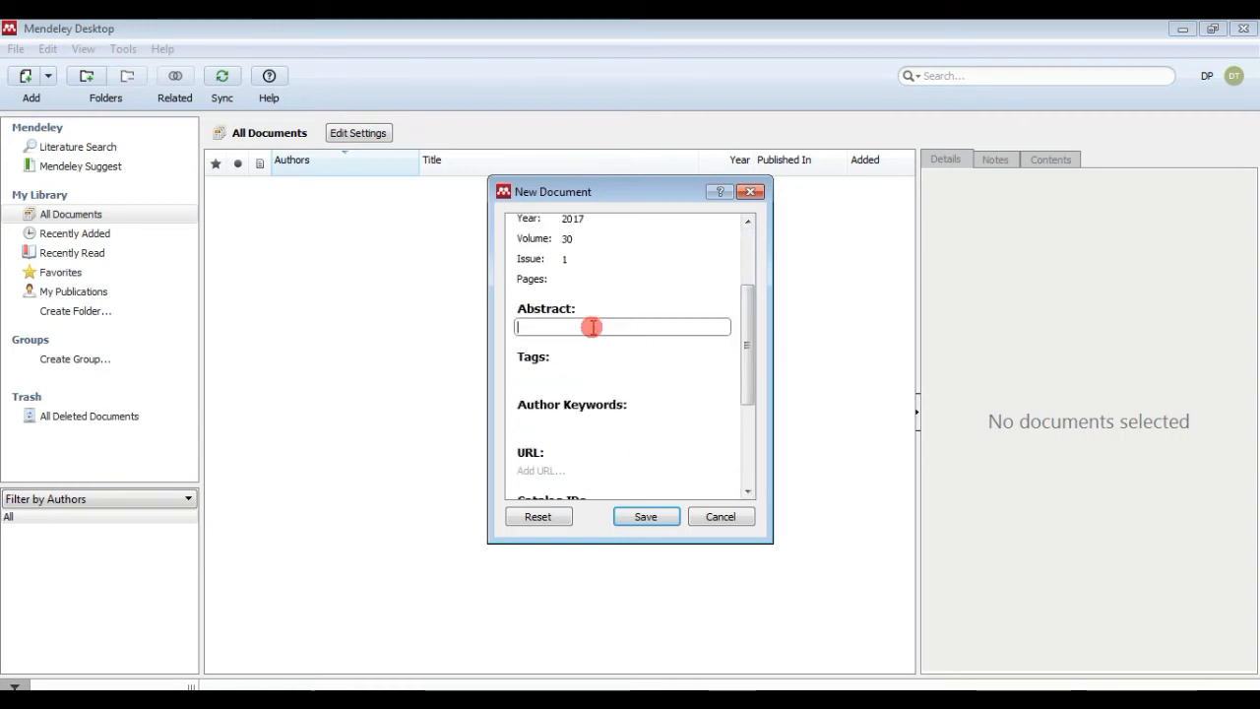
pyautogui.write('This pape')
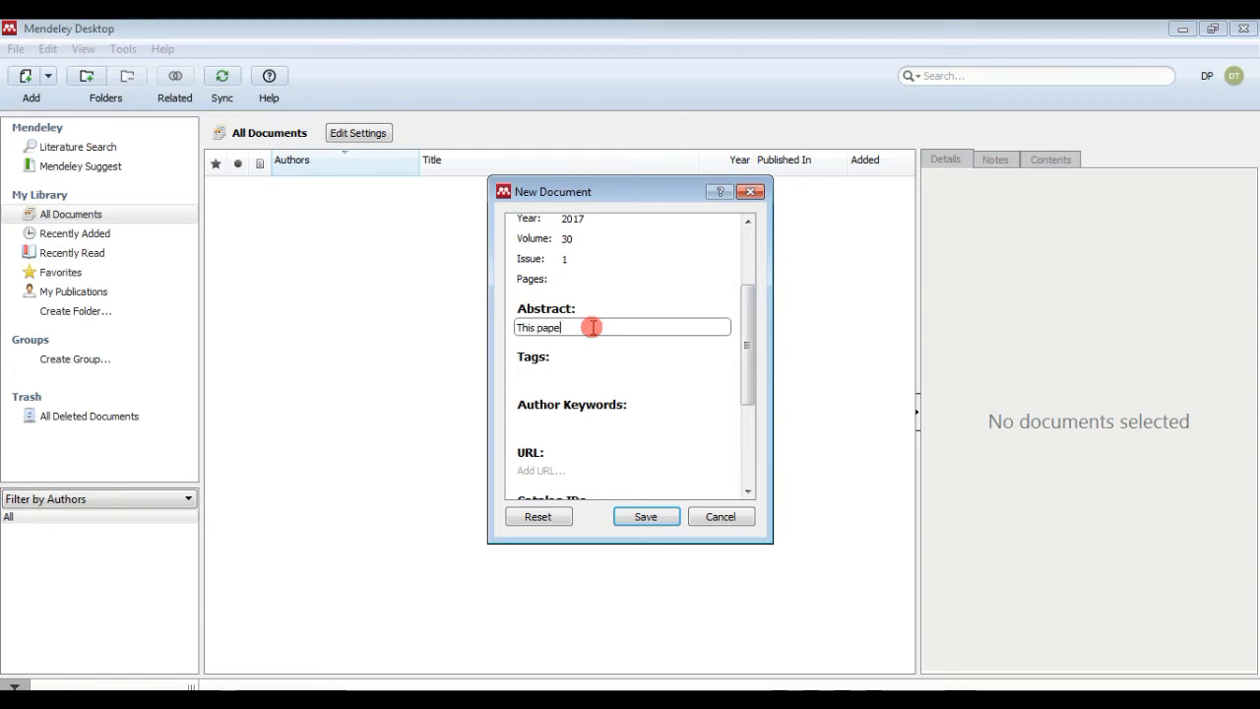
pyautogui.write('r discussed about Ope')
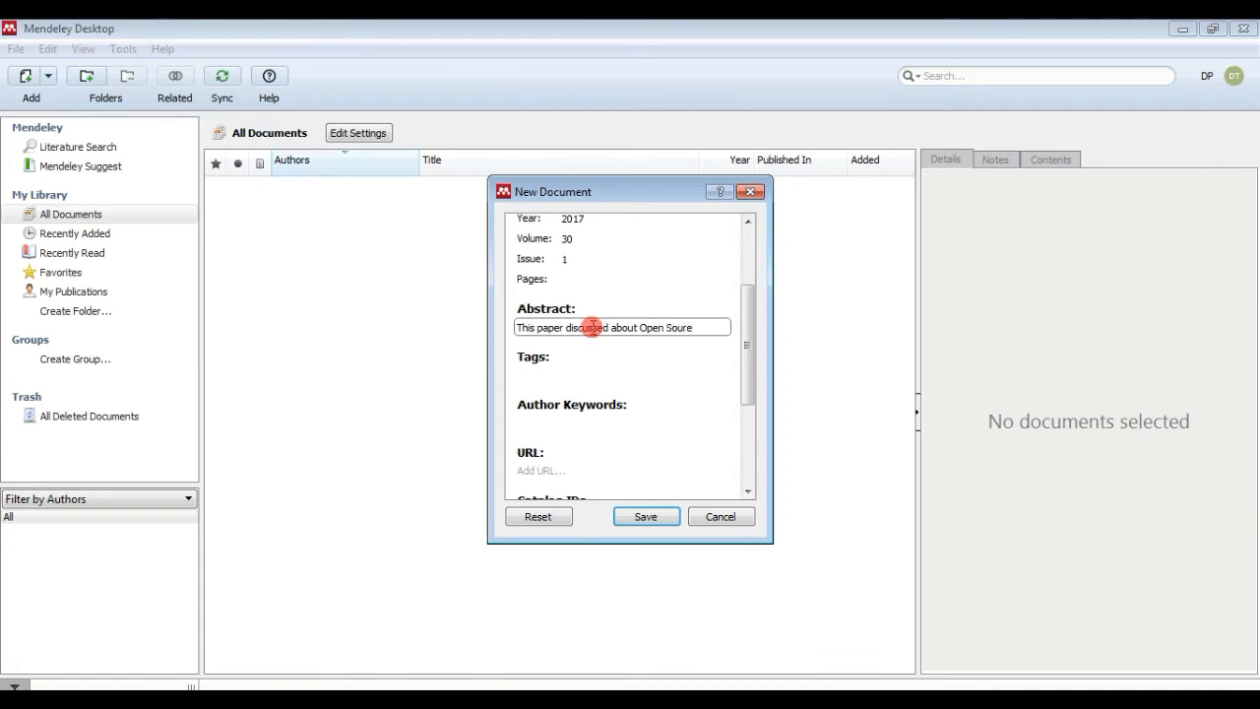
pyautogui.write('n Source Solutions in librar')
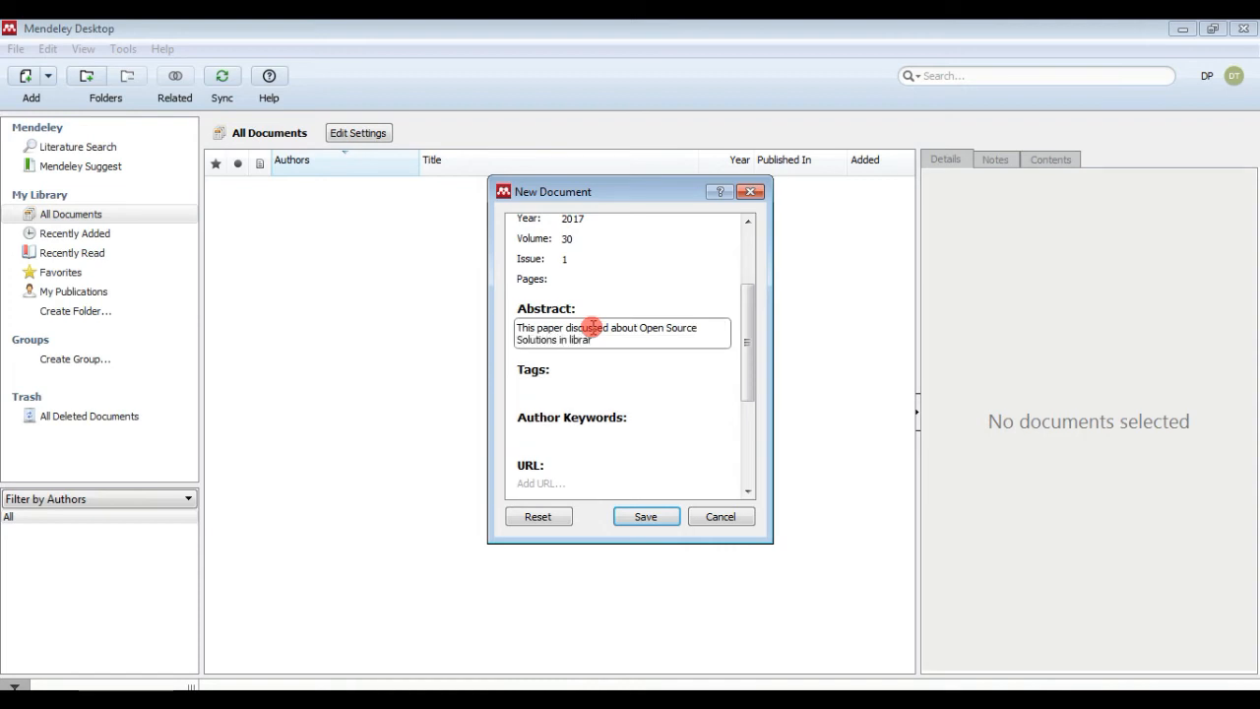
pyautogui.write('y.')
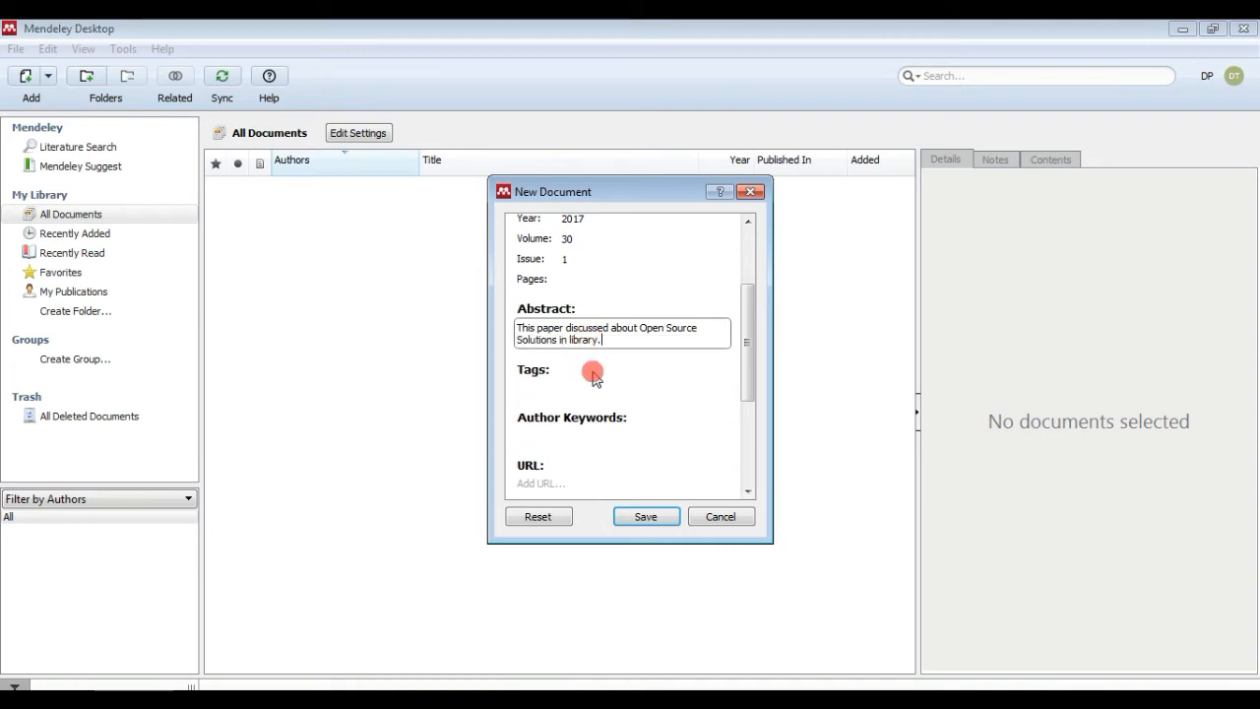
# - Add the tags "Open Source; Koha; DSpace" to the entry
pyautogui.click(593, 376)
pyautogui.click(545, 382)
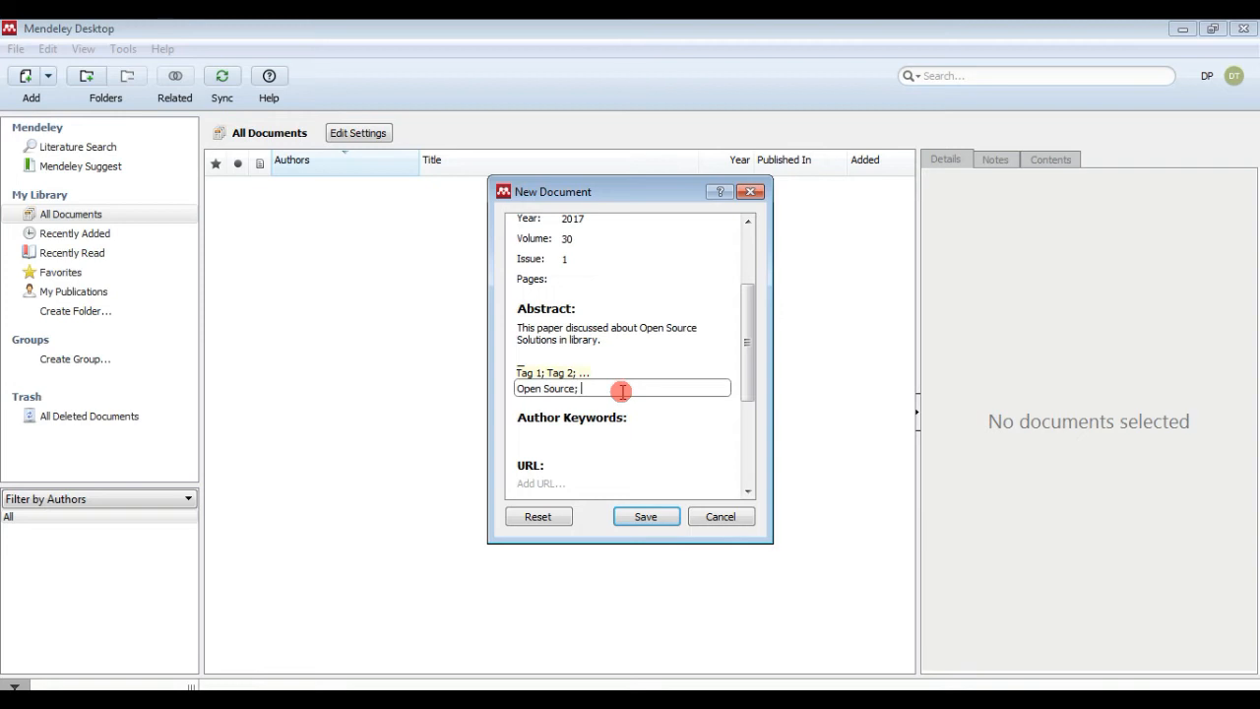
pyautogui.write('DSpace')
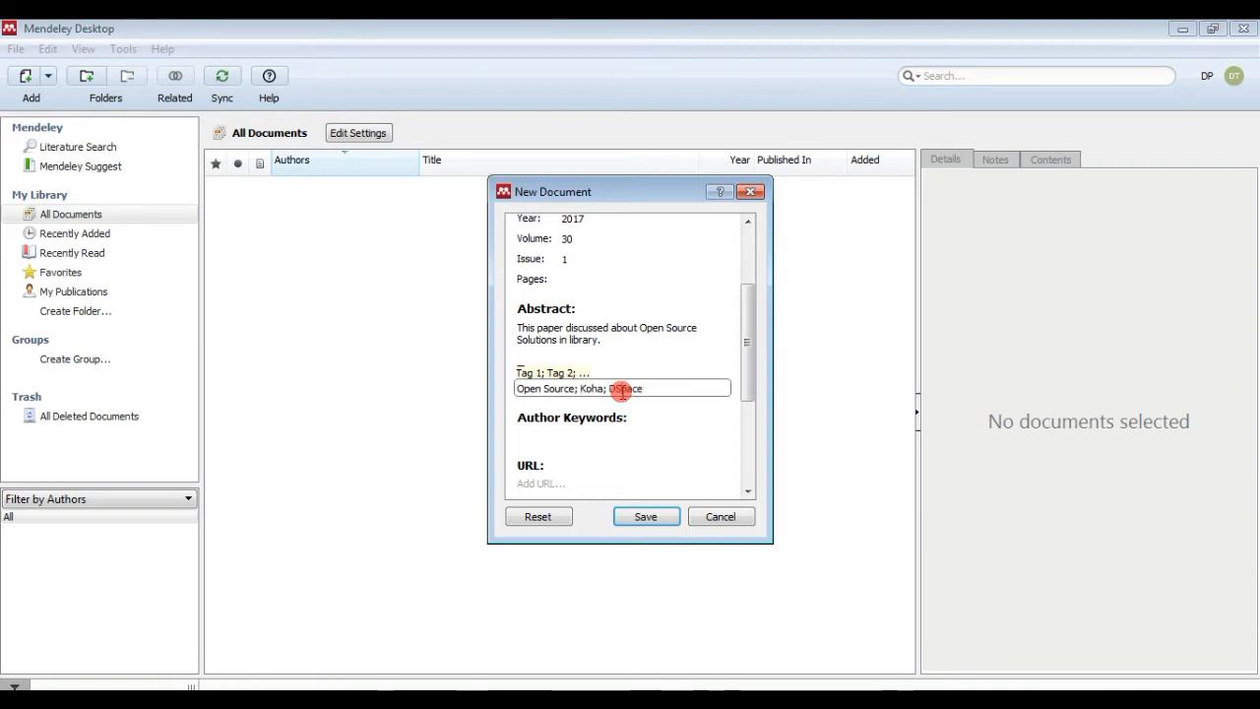
pyautogui.press('Return')
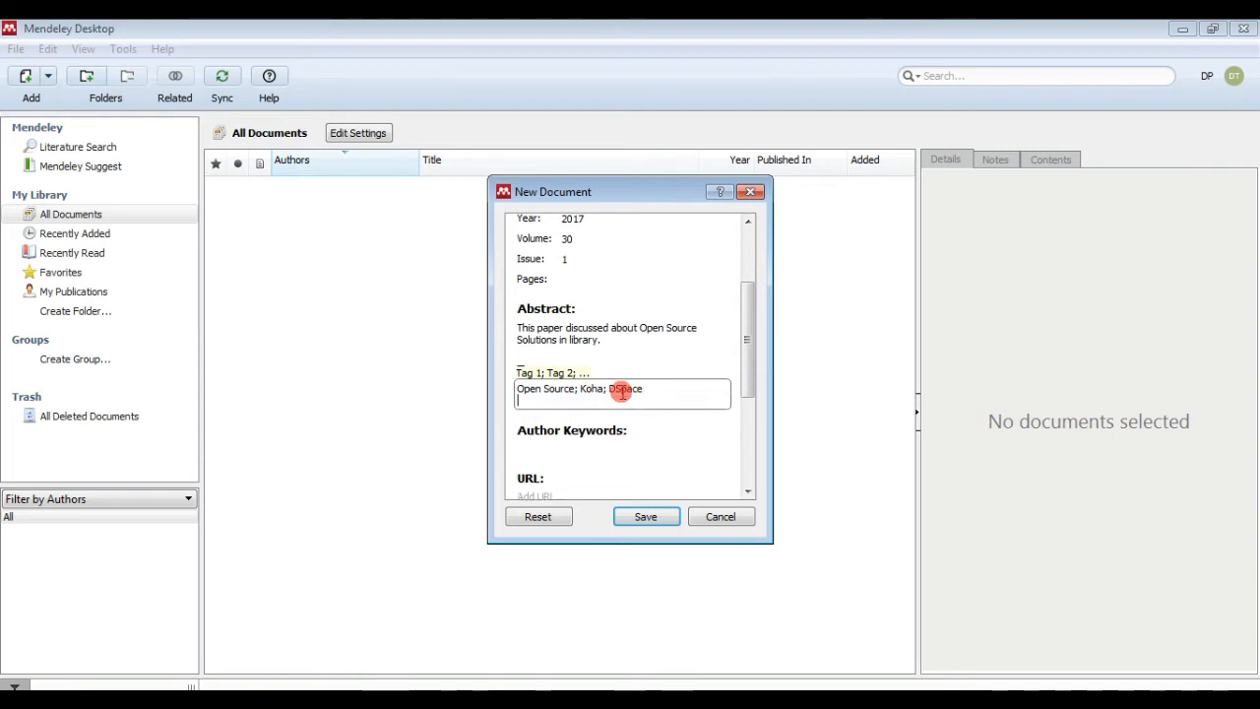
pyautogui.press('BackSpace')
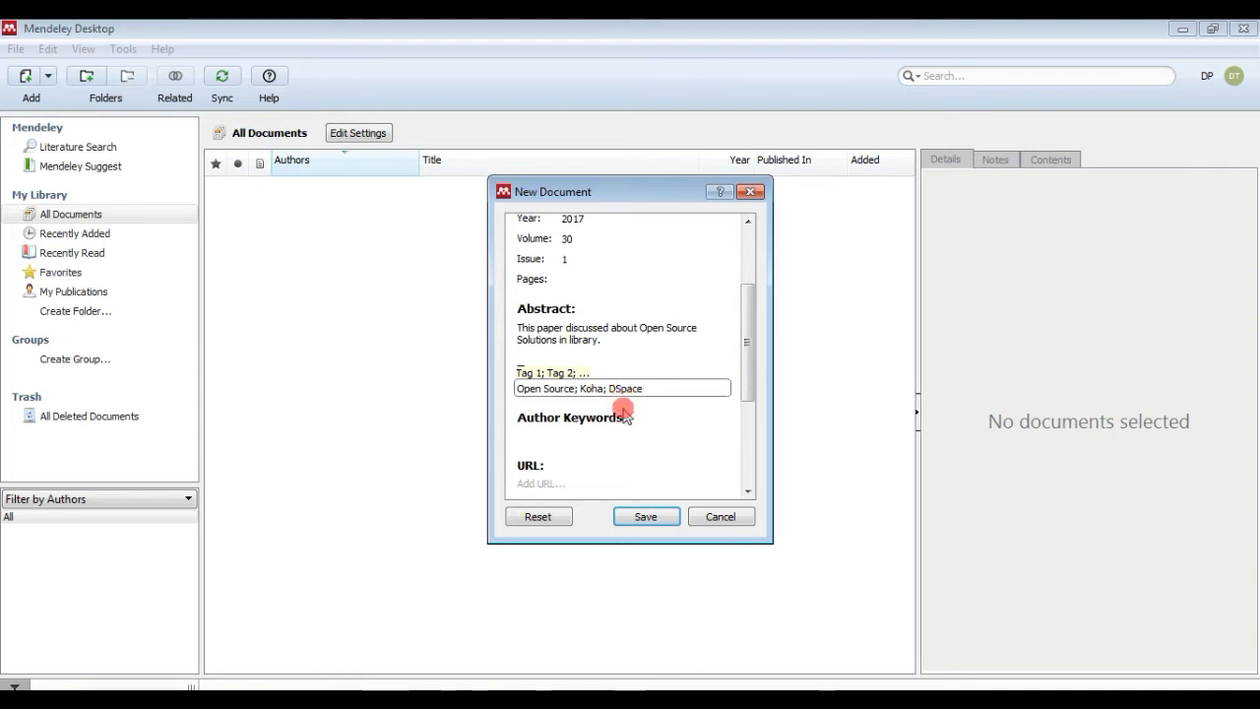
# - Save the new journal article entry, leaving the author keywords, URL, catalog IDs and files blank
pyautogui.click(545, 445)
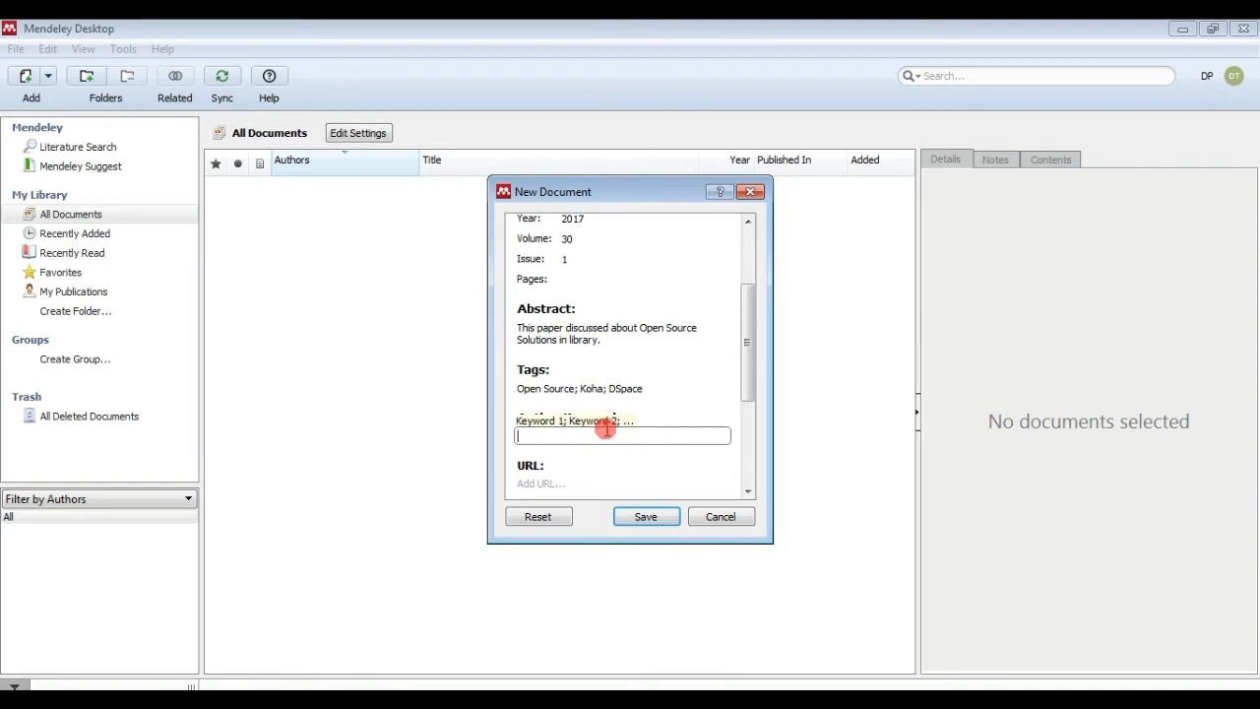
pyautogui.click(748, 334)
pyautogui.moveTo(749, 335); pyautogui.dragTo(745, 427)
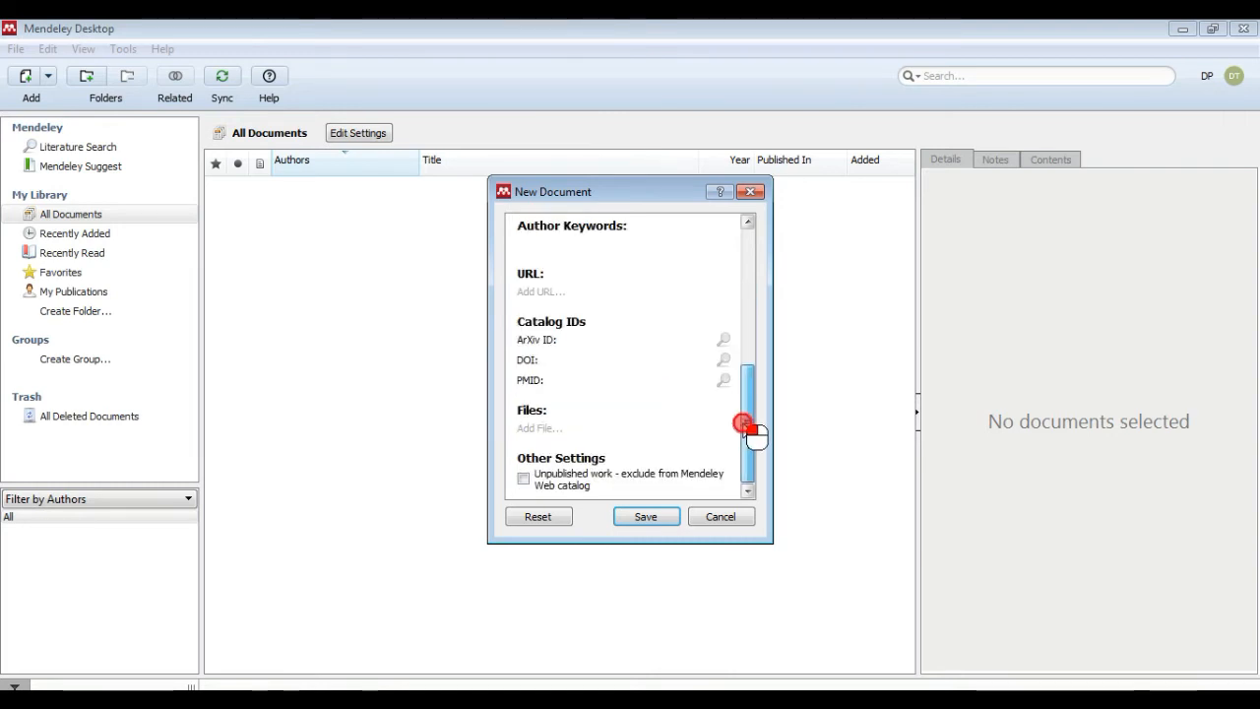
pyautogui.click(556, 292)
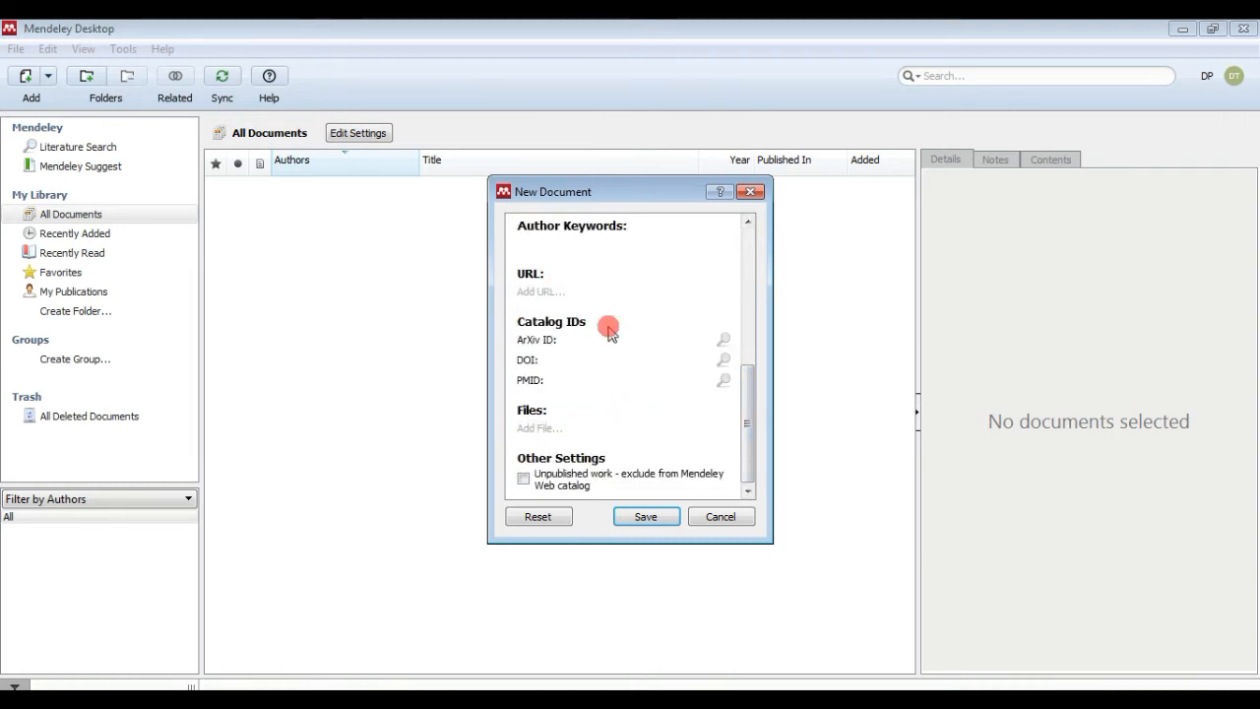
pyautogui.click(651, 518)
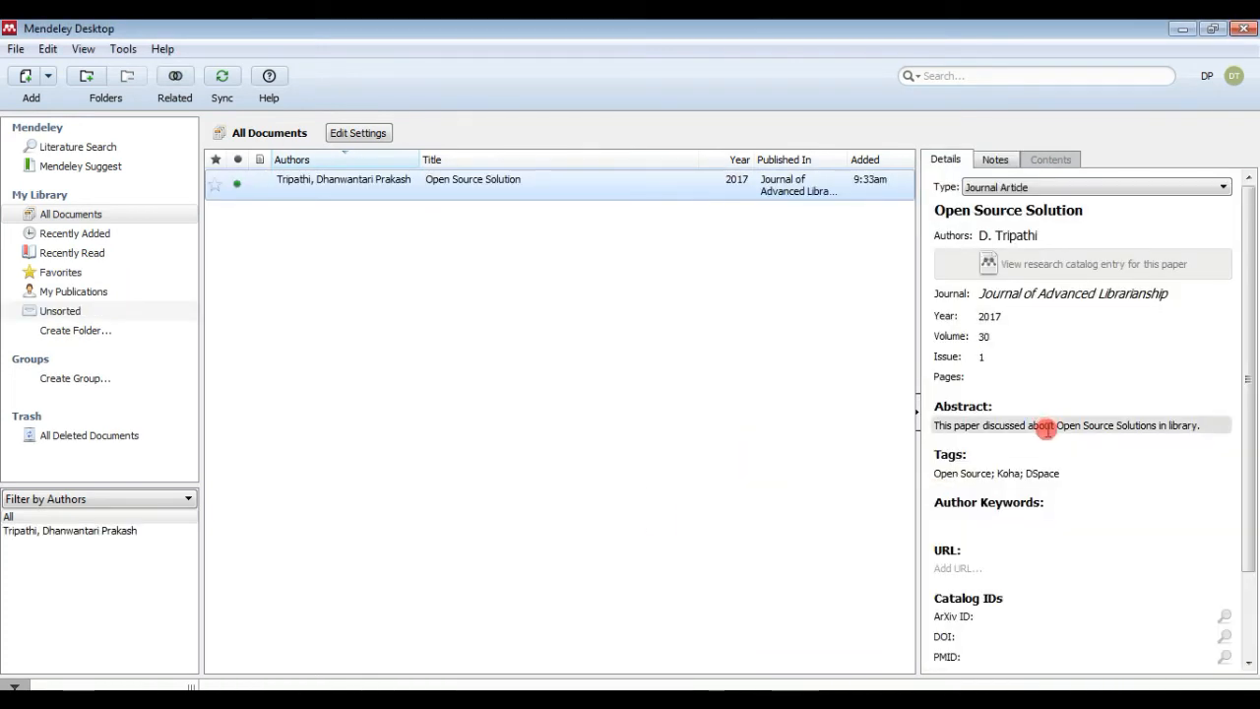
# - Review the details of the saved "Open Source Solution" entry, from its title to its catalog IDs and files
pyautogui.moveTo(1248, 292); pyautogui.dragTo(1187, 262)
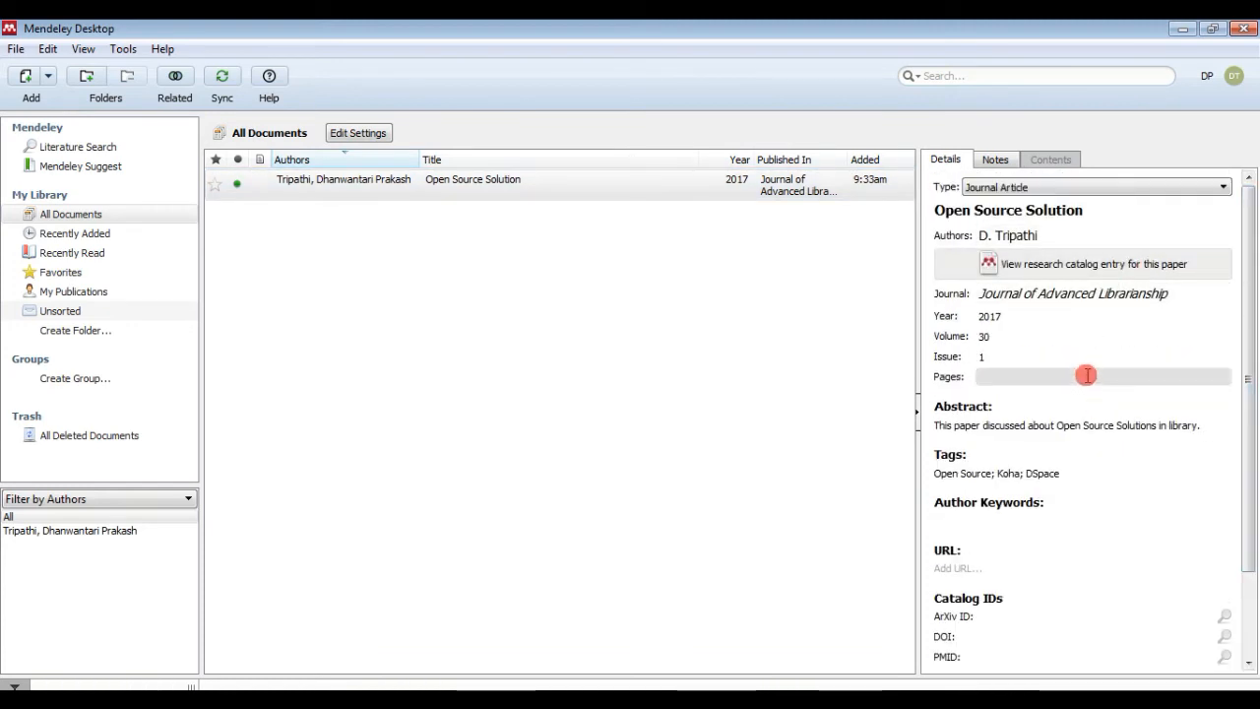
pyautogui.click(379, 179)
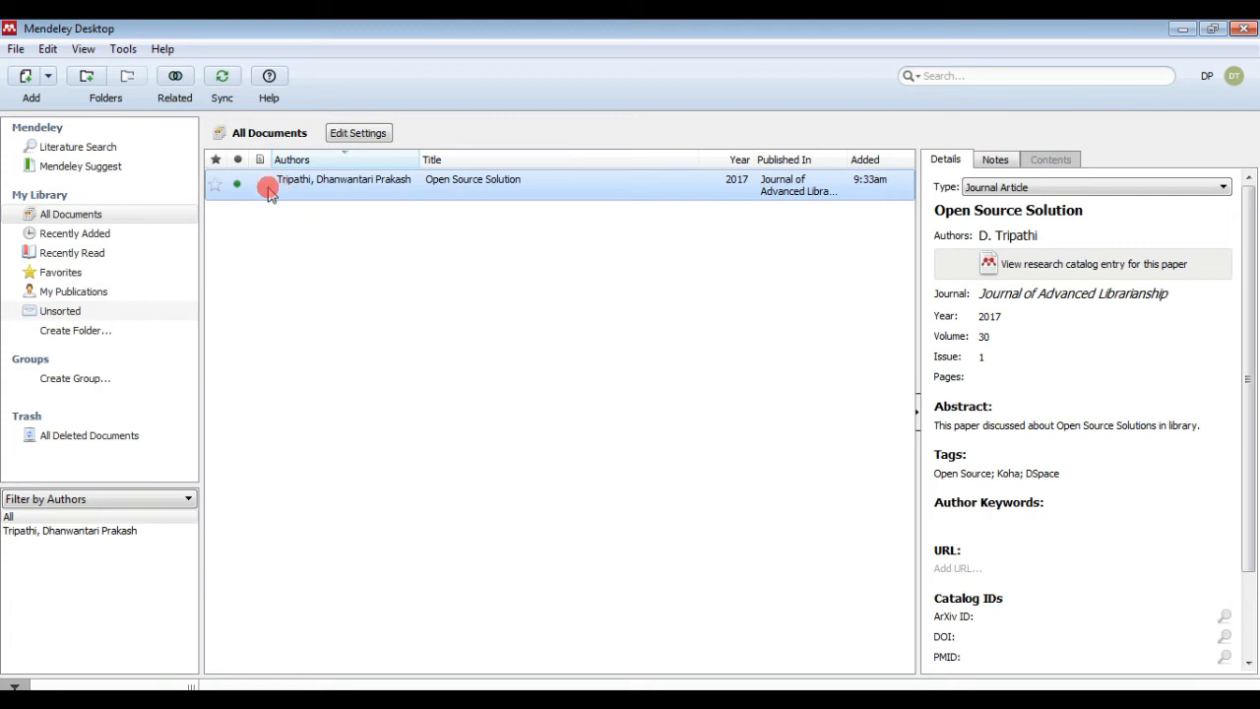
pyautogui.scroll(-2, 1080, 362)
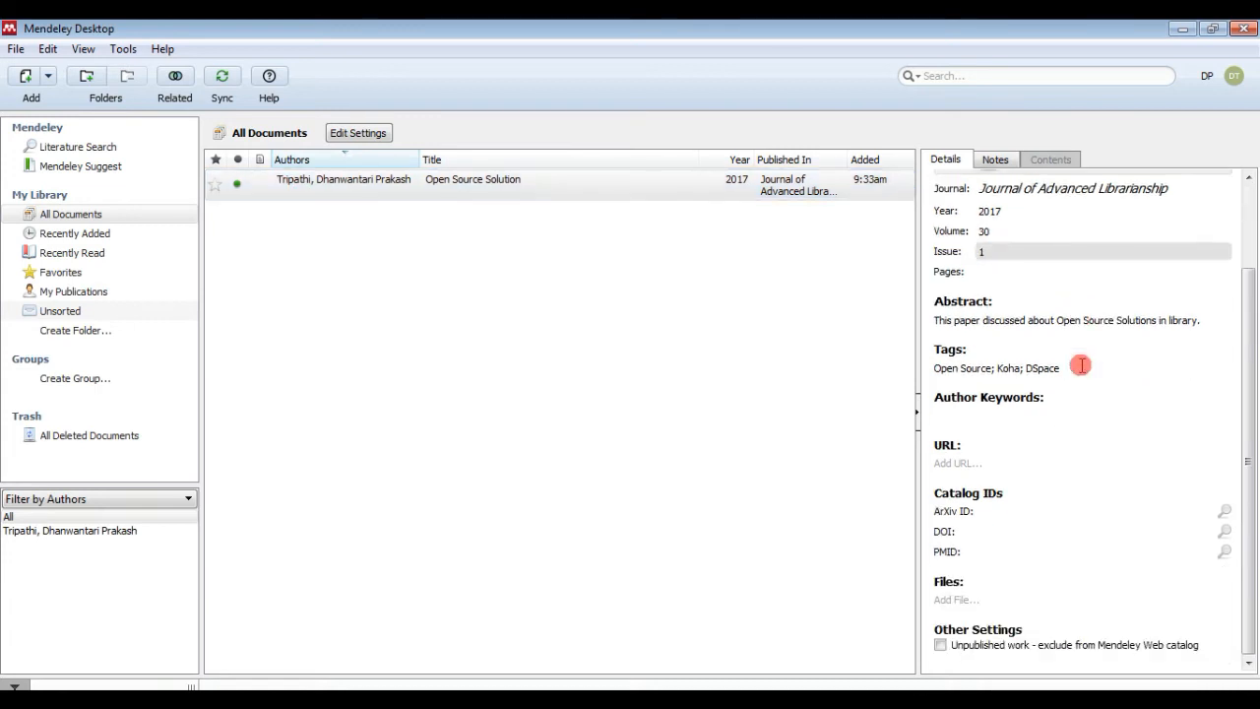
pyautogui.scroll(2, 1080, 364)
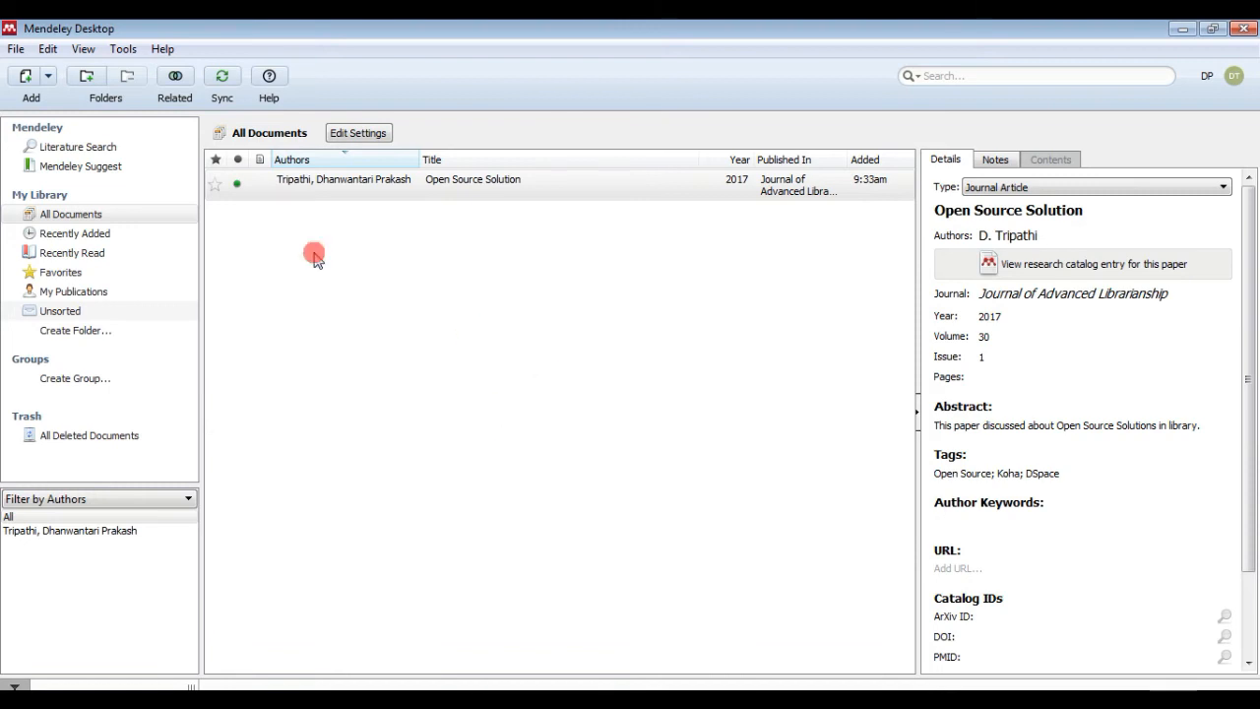
pyautogui.click(261, 182)
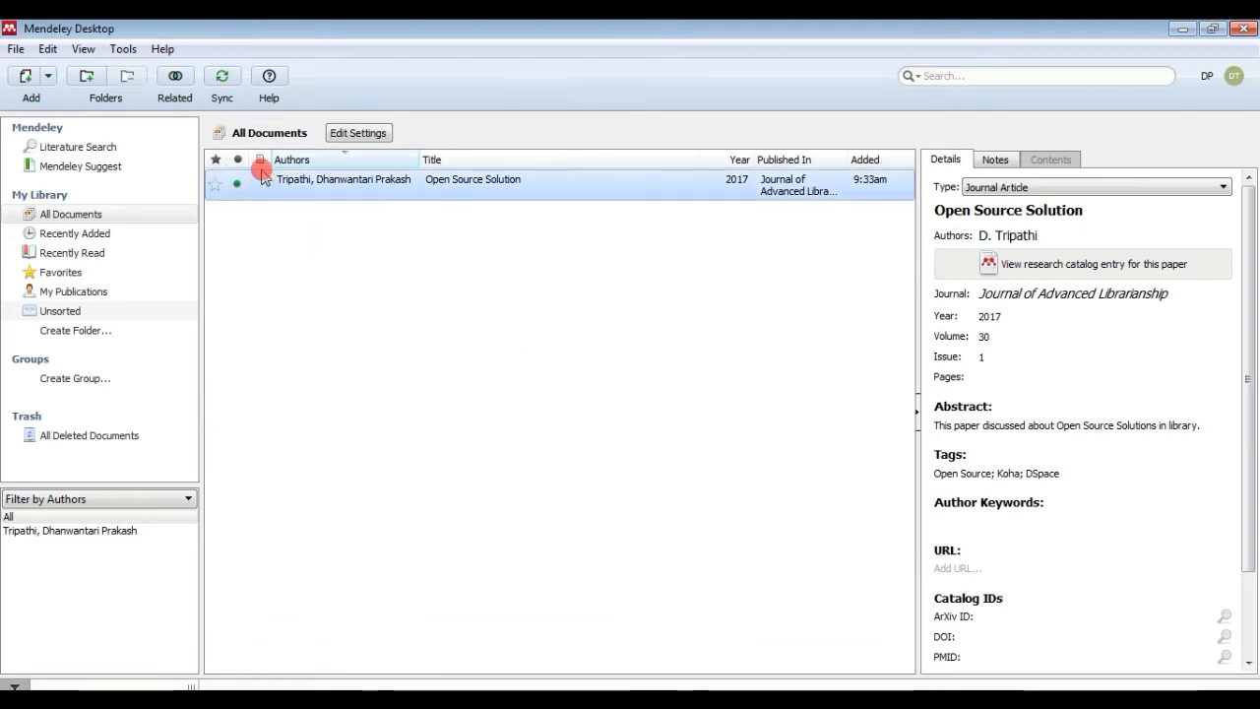
pyautogui.click(252, 217)
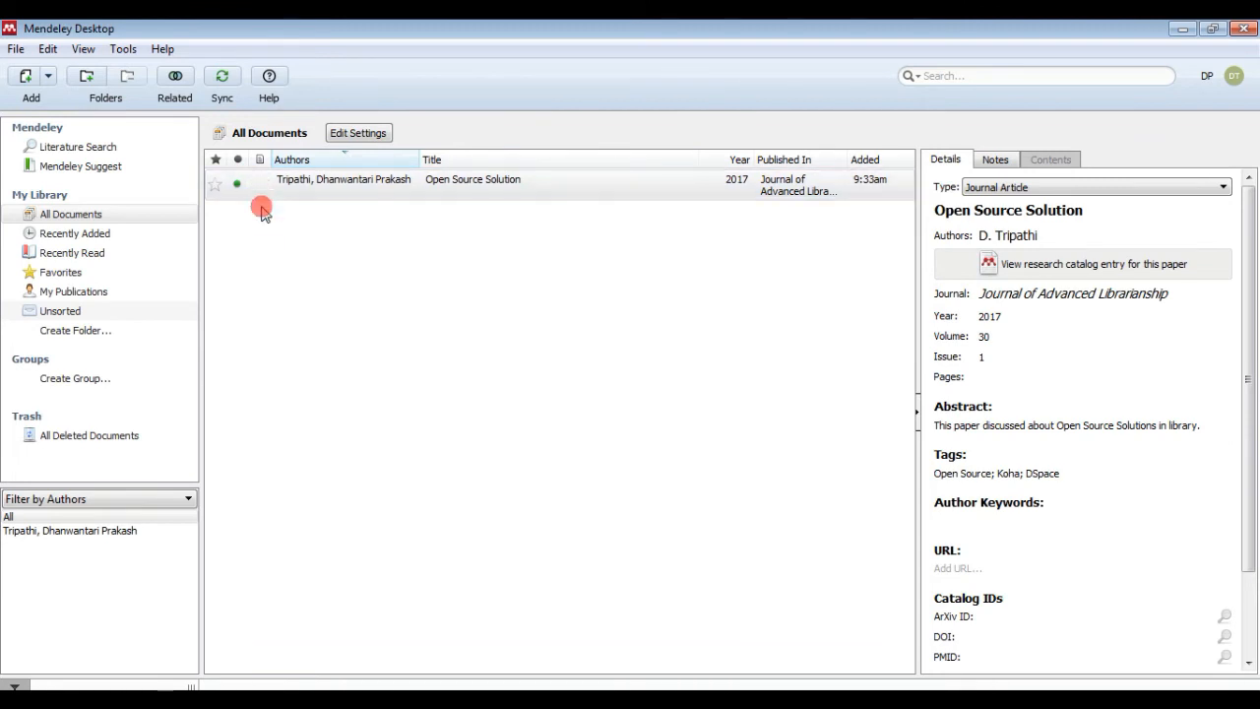
pyautogui.click(559, 186)
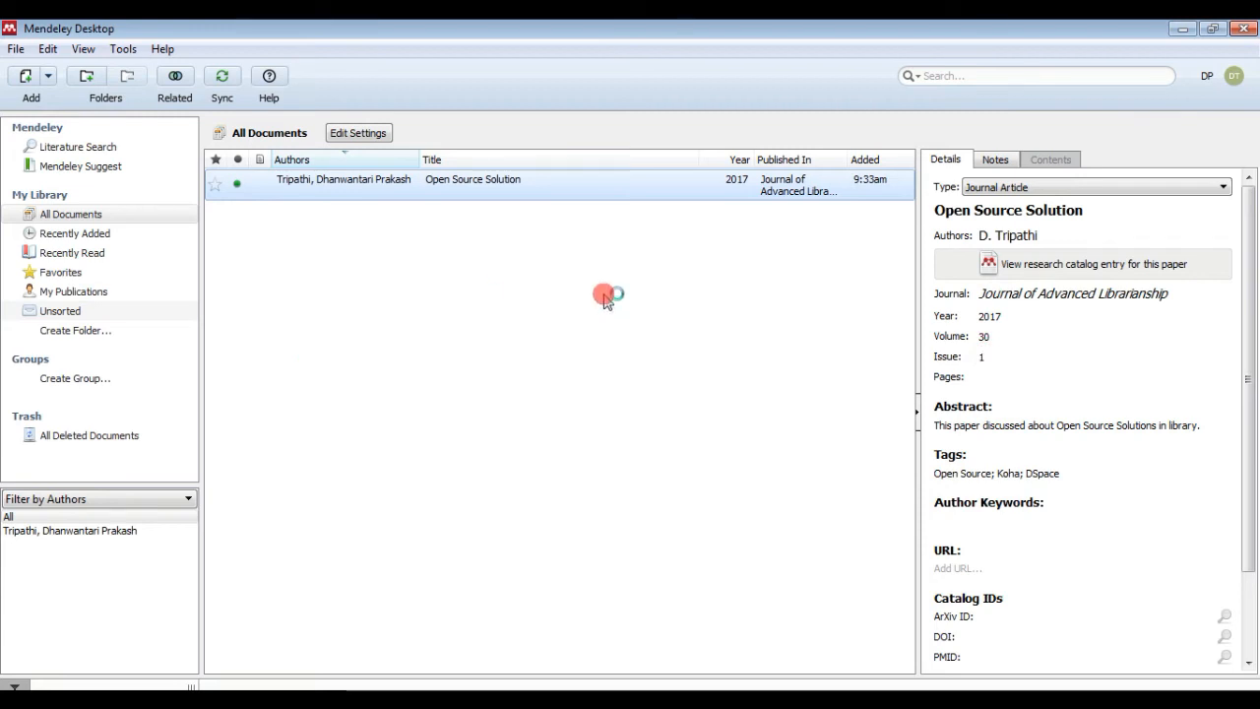
# - Import the PDF v1n1 into the library from the Issue 1 folder of LibrarianGuide_E-Newsletter, inside the desktop folder "-"
pyautogui.click(47, 79)
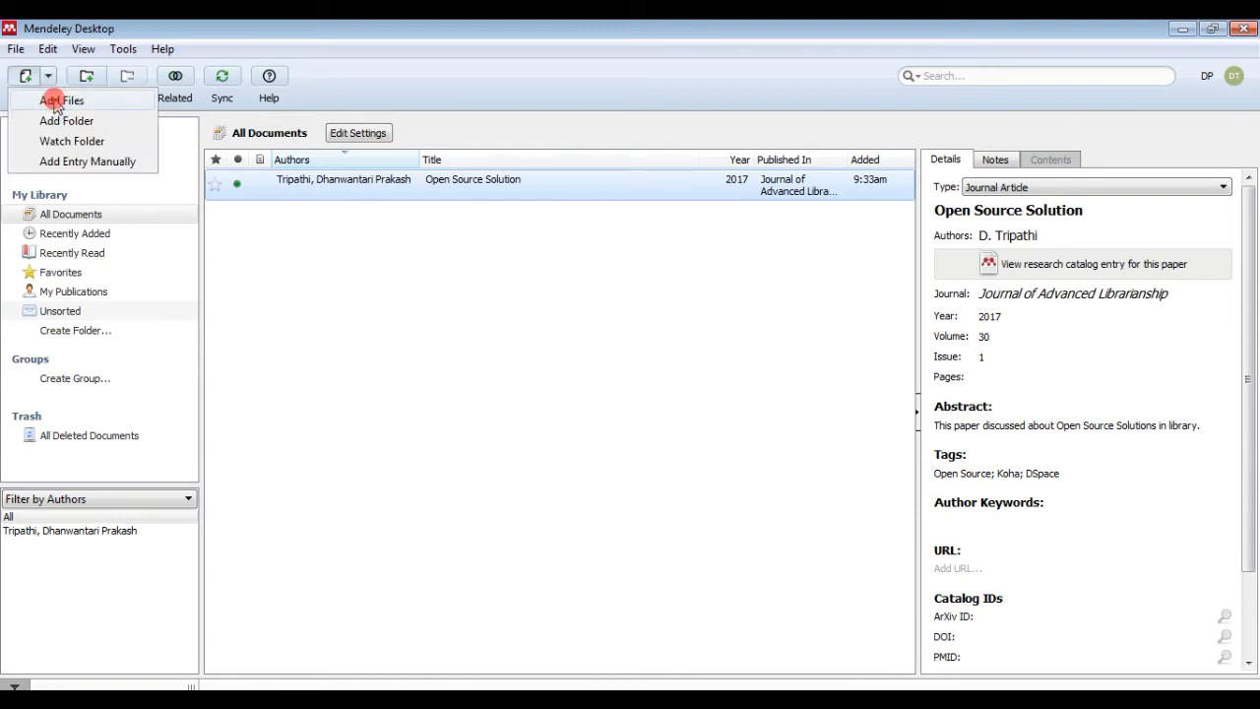
pyautogui.click(55, 102)
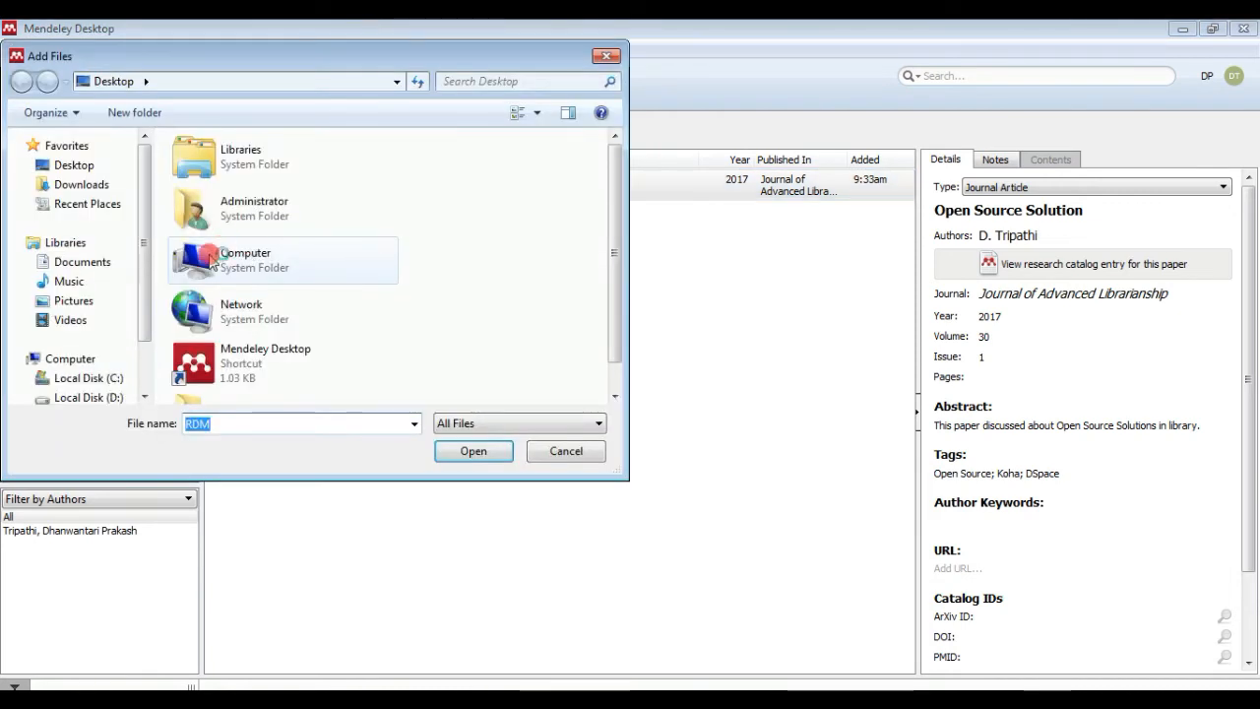
pyautogui.moveTo(615, 232); pyautogui.dragTo(585, 301)
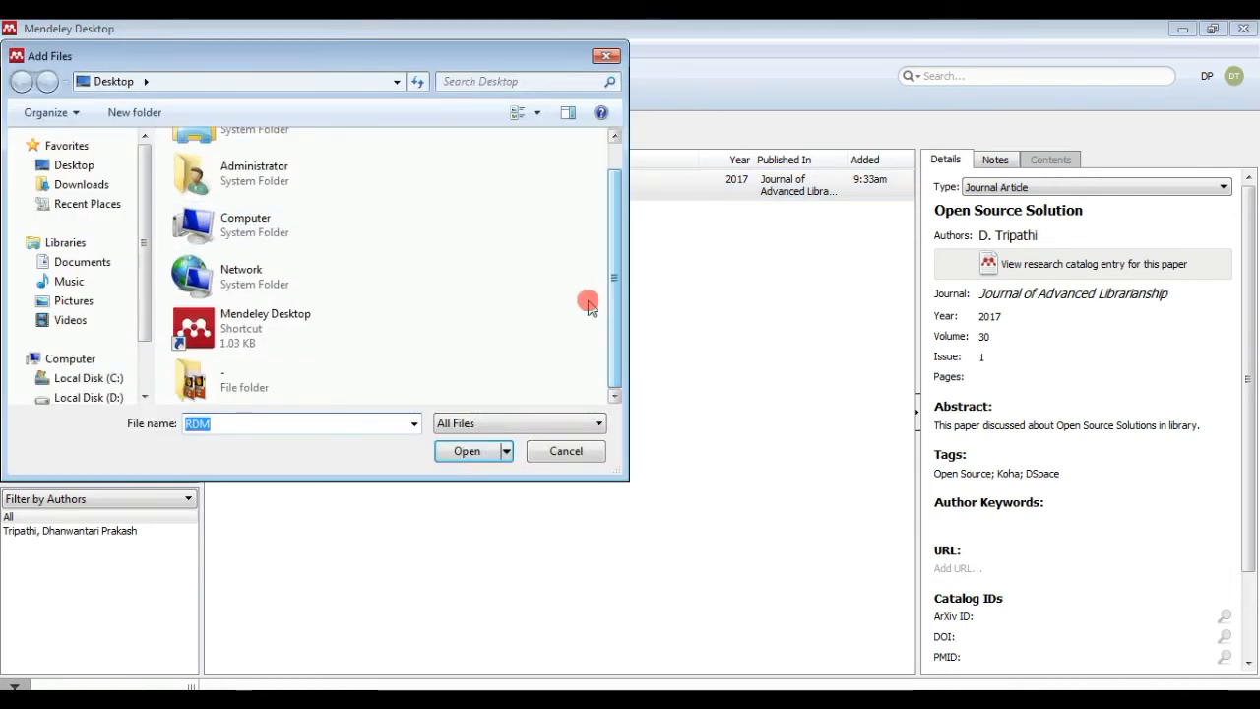
pyautogui.click(249, 377)
pyautogui.doubleClick(249, 380)
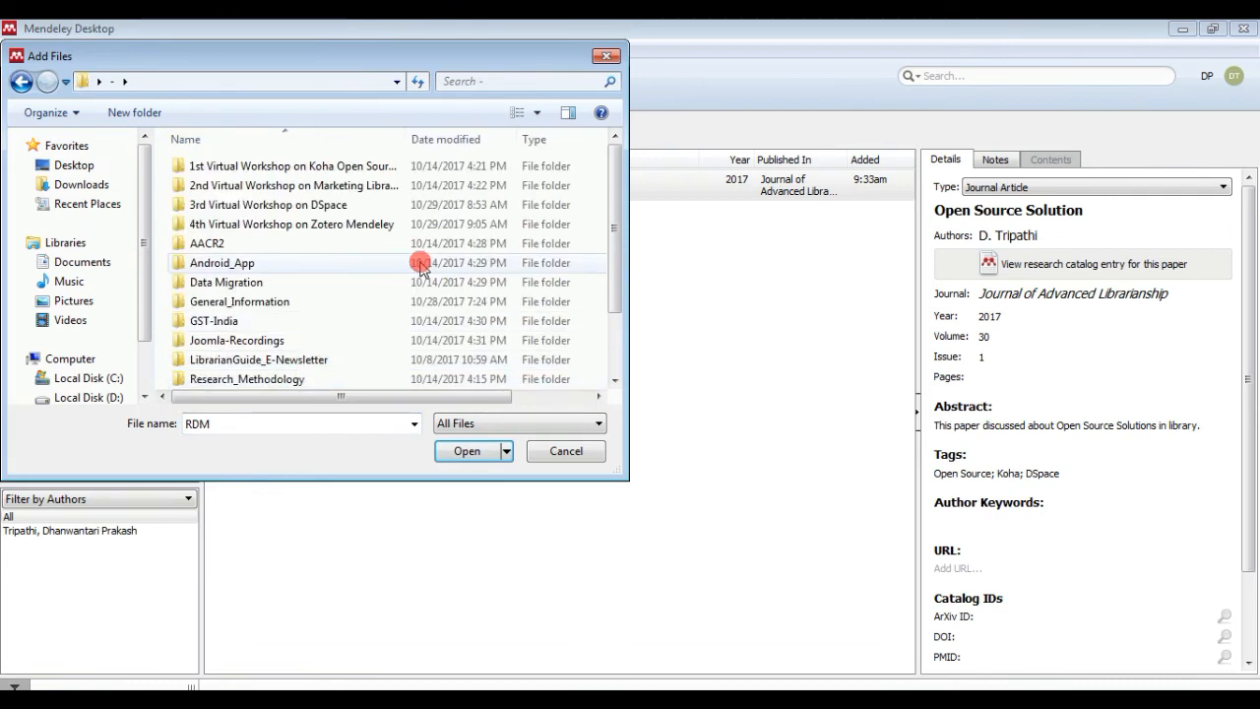
pyautogui.moveTo(614, 247); pyautogui.dragTo(611, 262)
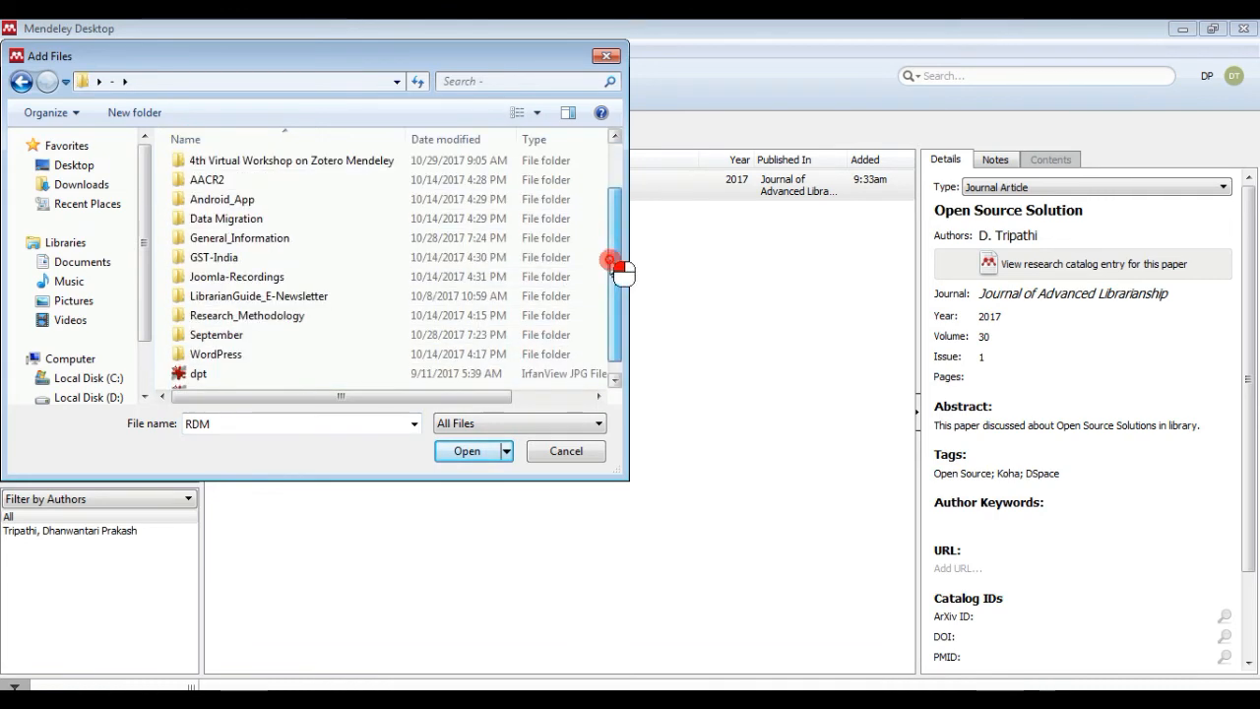
pyautogui.doubleClick(264, 295)
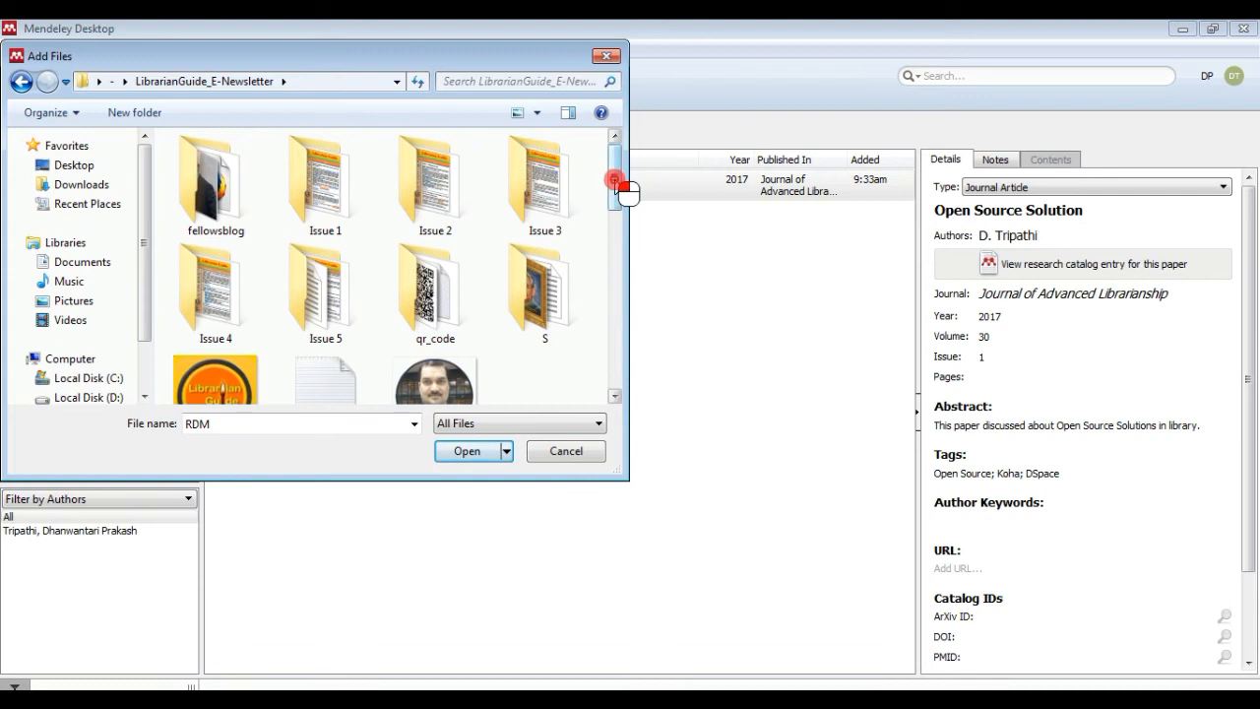
pyautogui.doubleClick(318, 187)
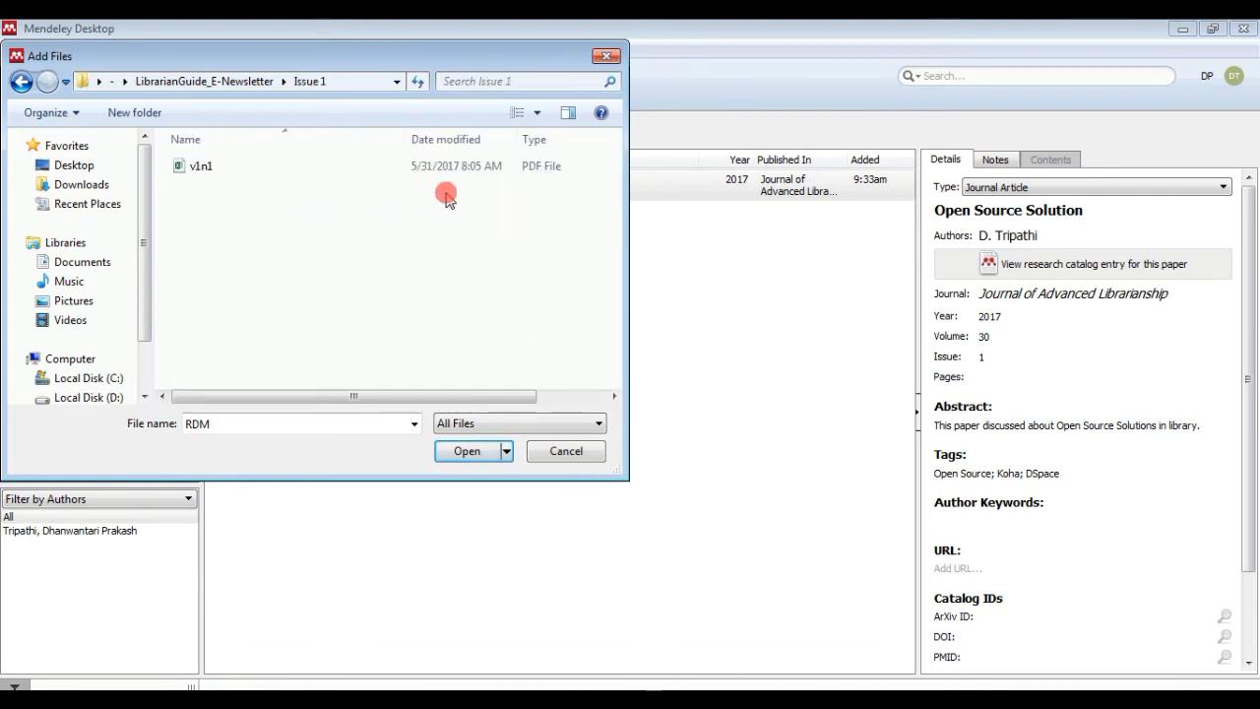
pyautogui.click(243, 170)
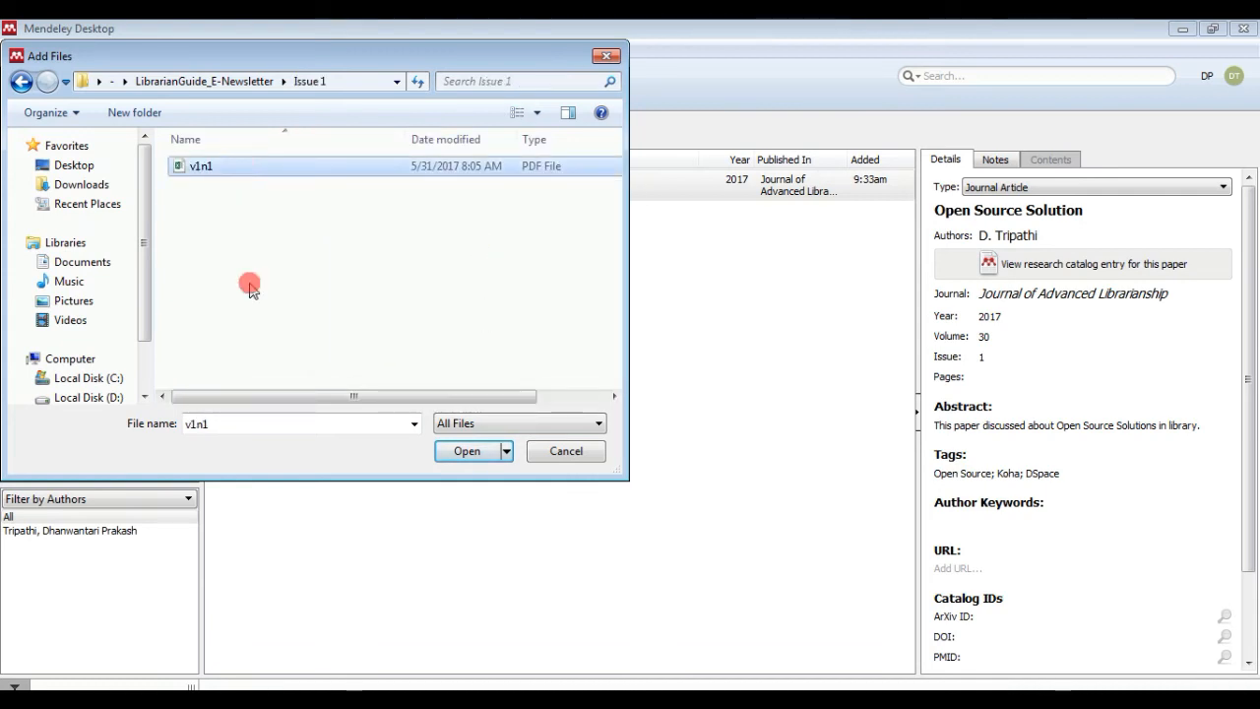
pyautogui.click(469, 453)
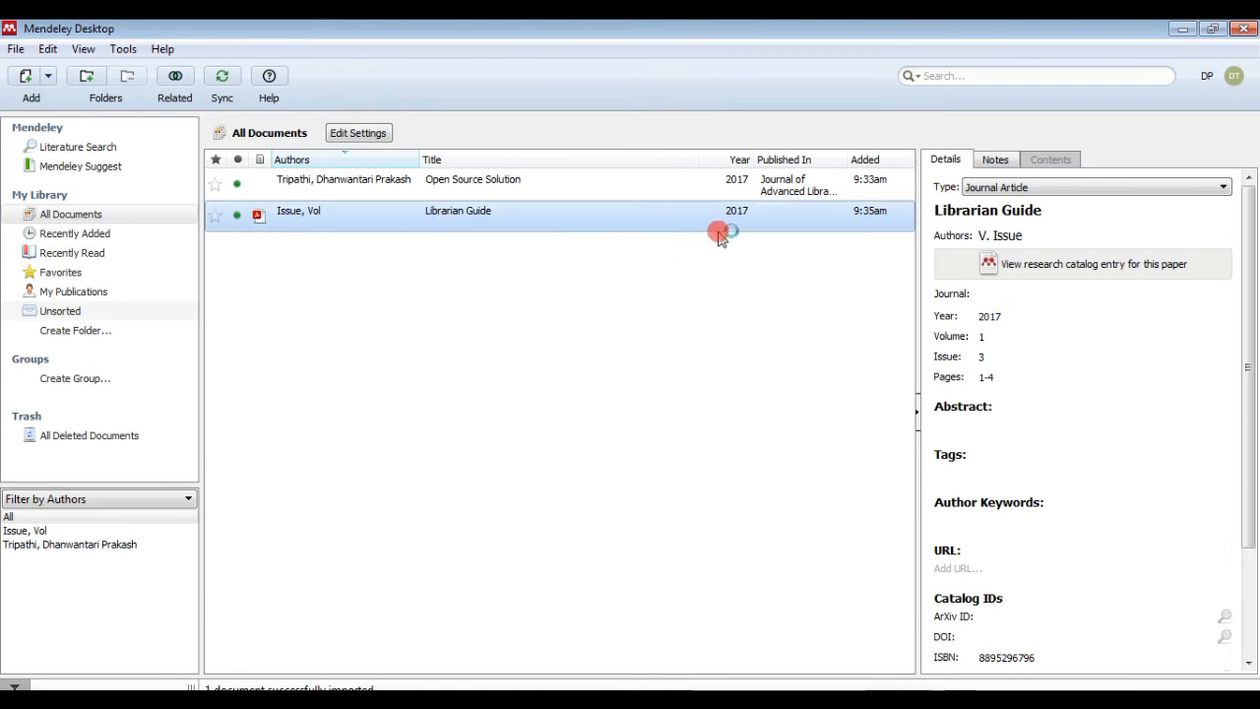
# - Examine the imported "Librarian Guide" entry's details and compare them with those of the "Open Source Solution" entry
pyautogui.click(47, 76)
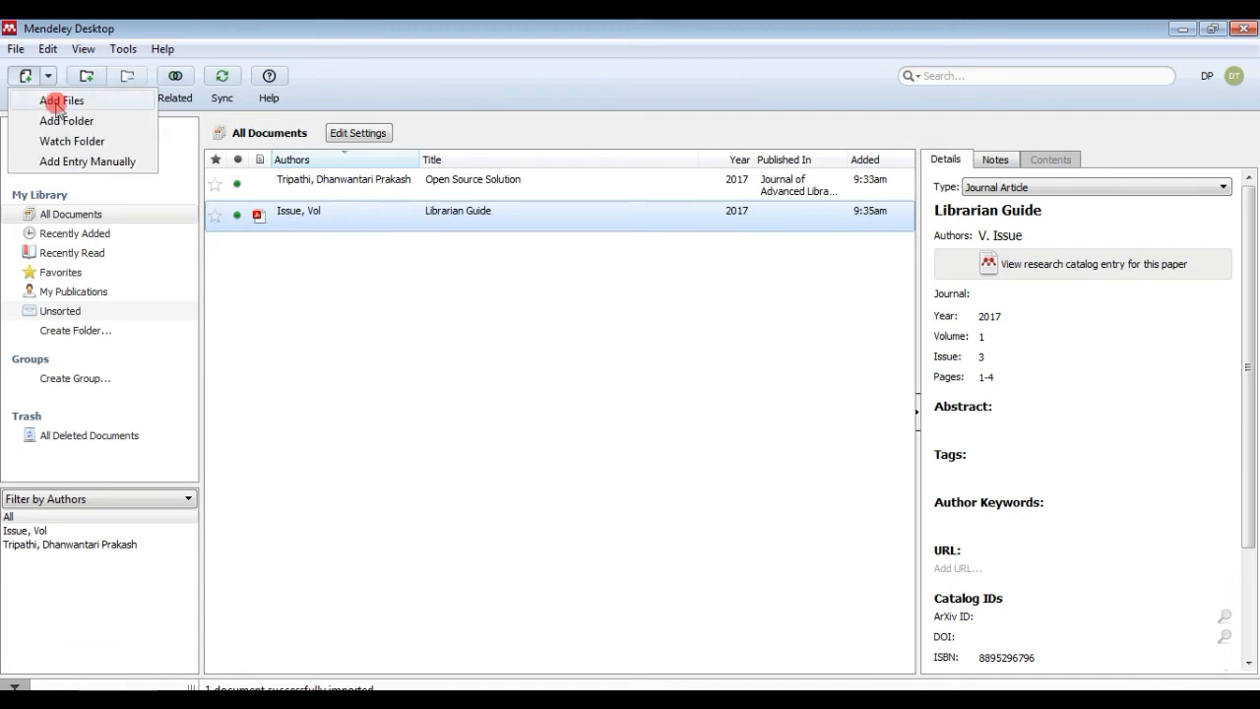
pyautogui.click(339, 281)
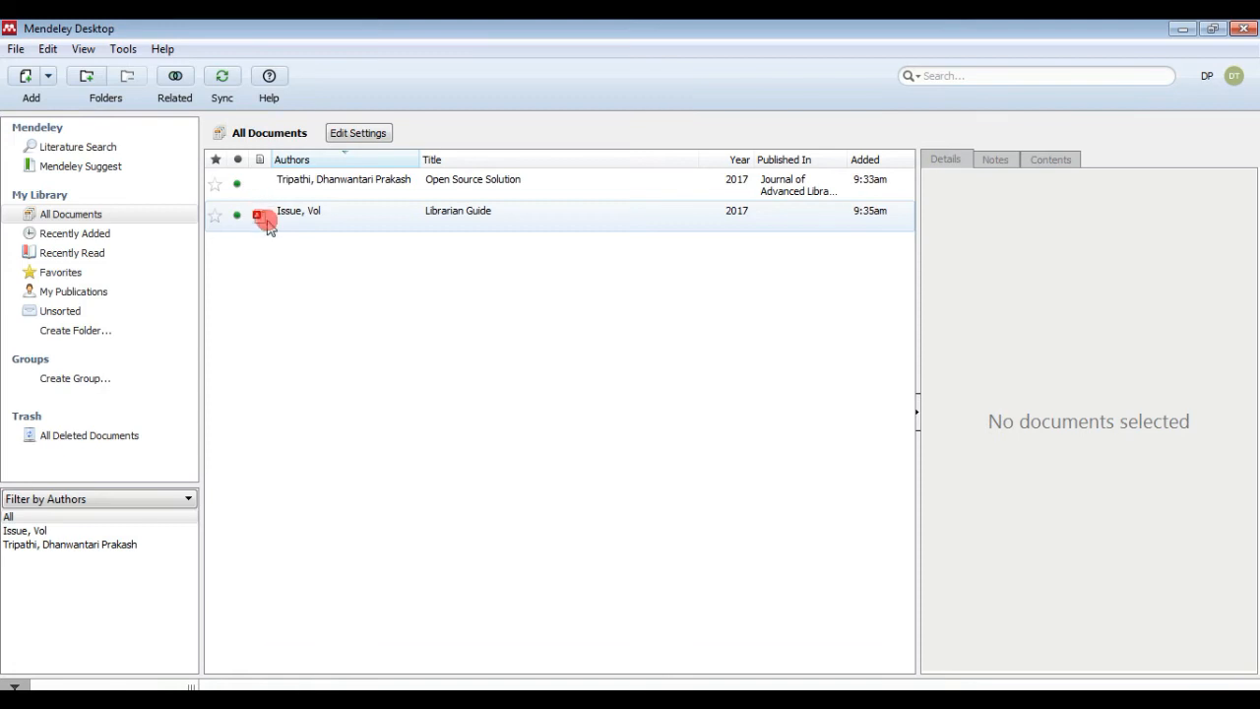
pyautogui.click(458, 215)
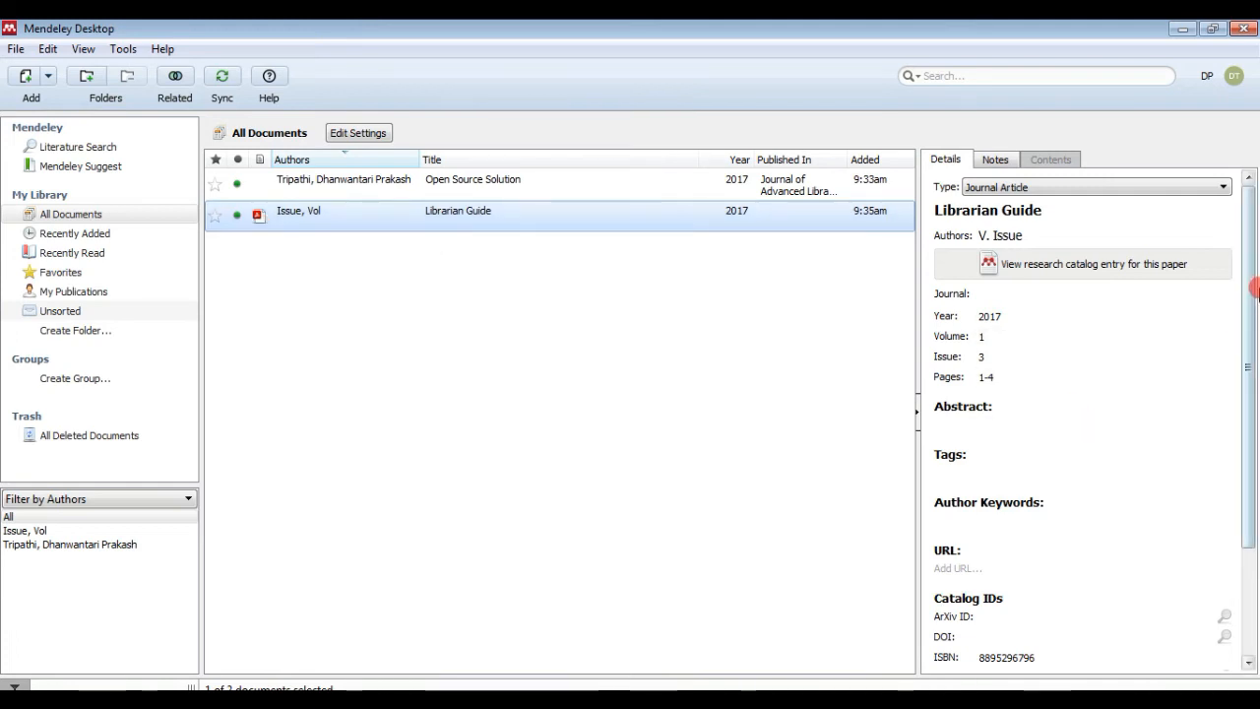
pyautogui.moveTo(1251, 285); pyautogui.dragTo(1251, 246)
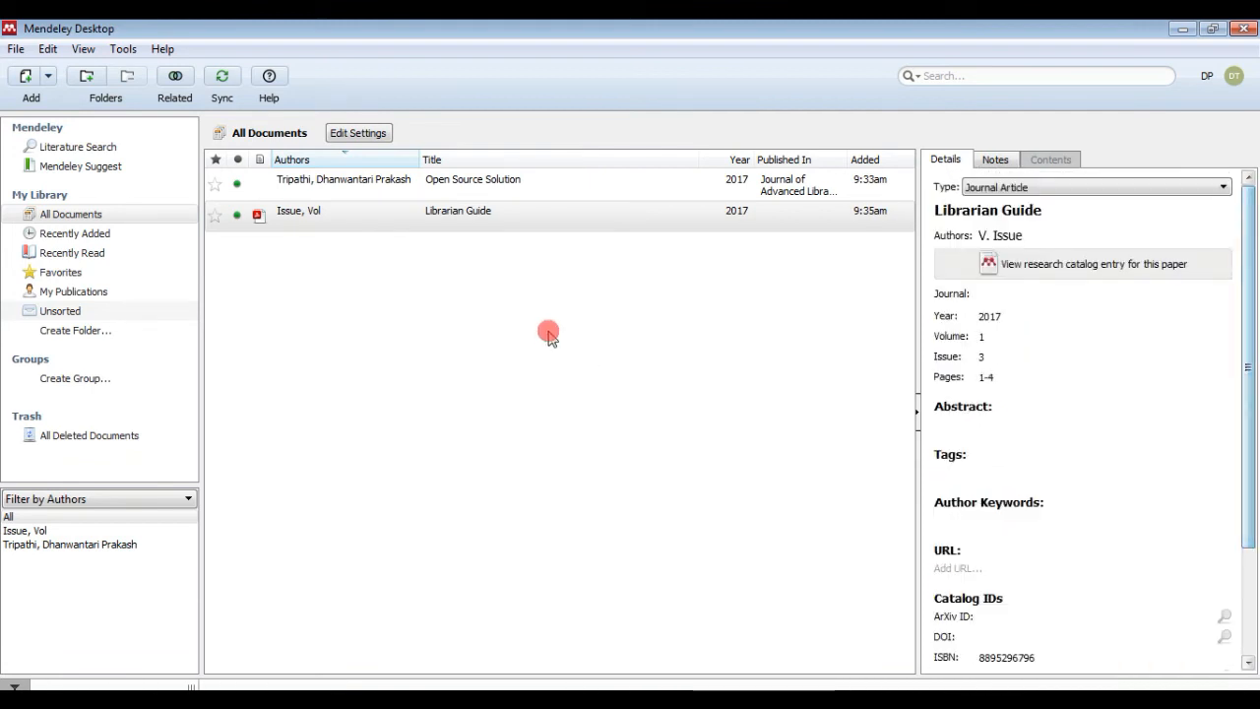
pyautogui.click(474, 224)
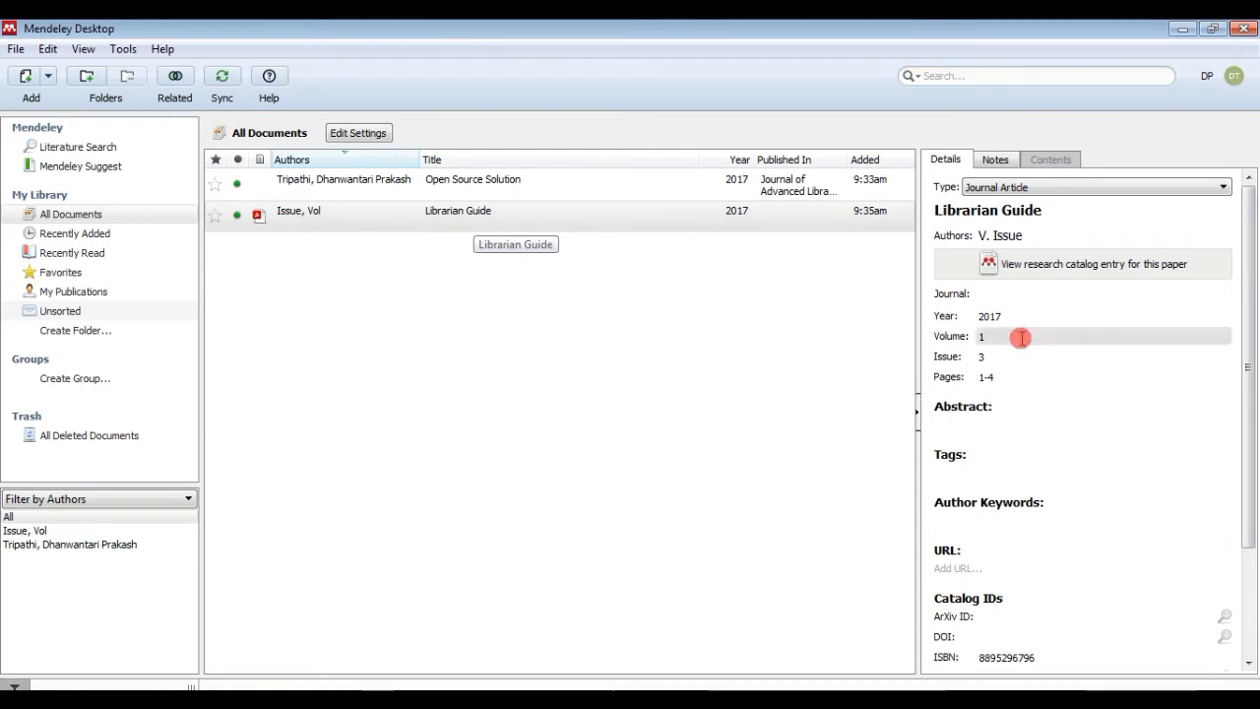
pyautogui.click(621, 225)
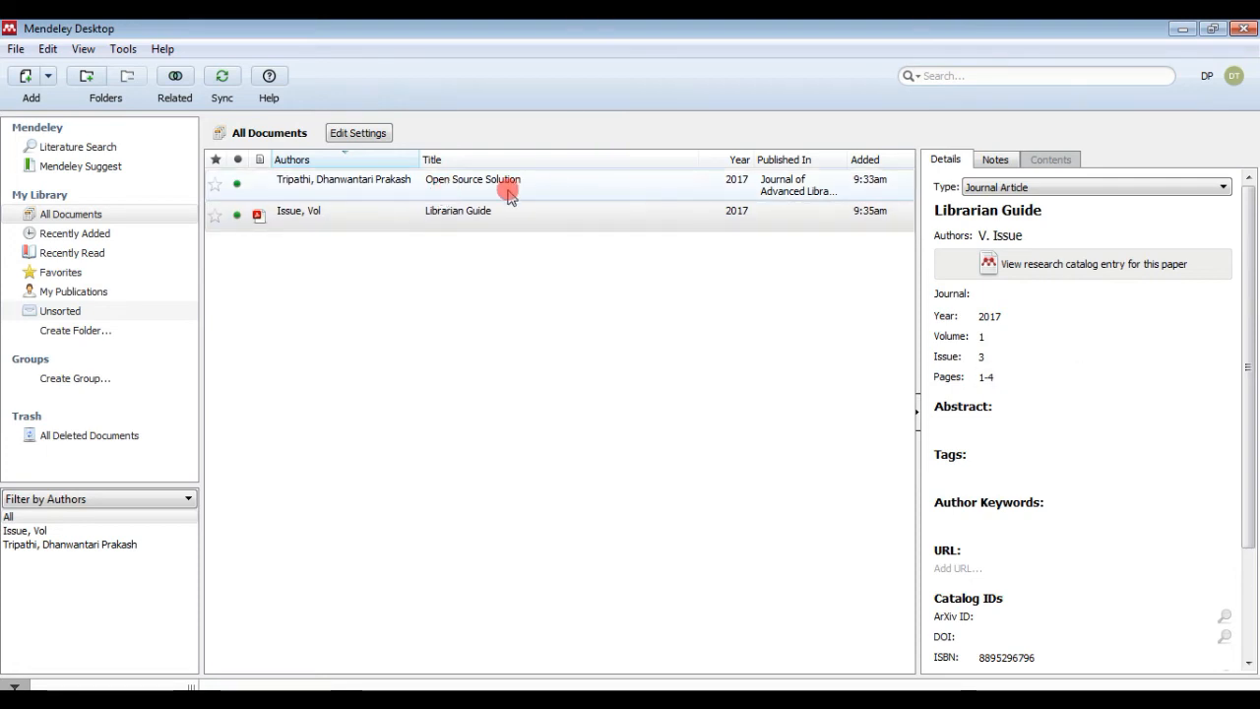
pyautogui.click(607, 195)
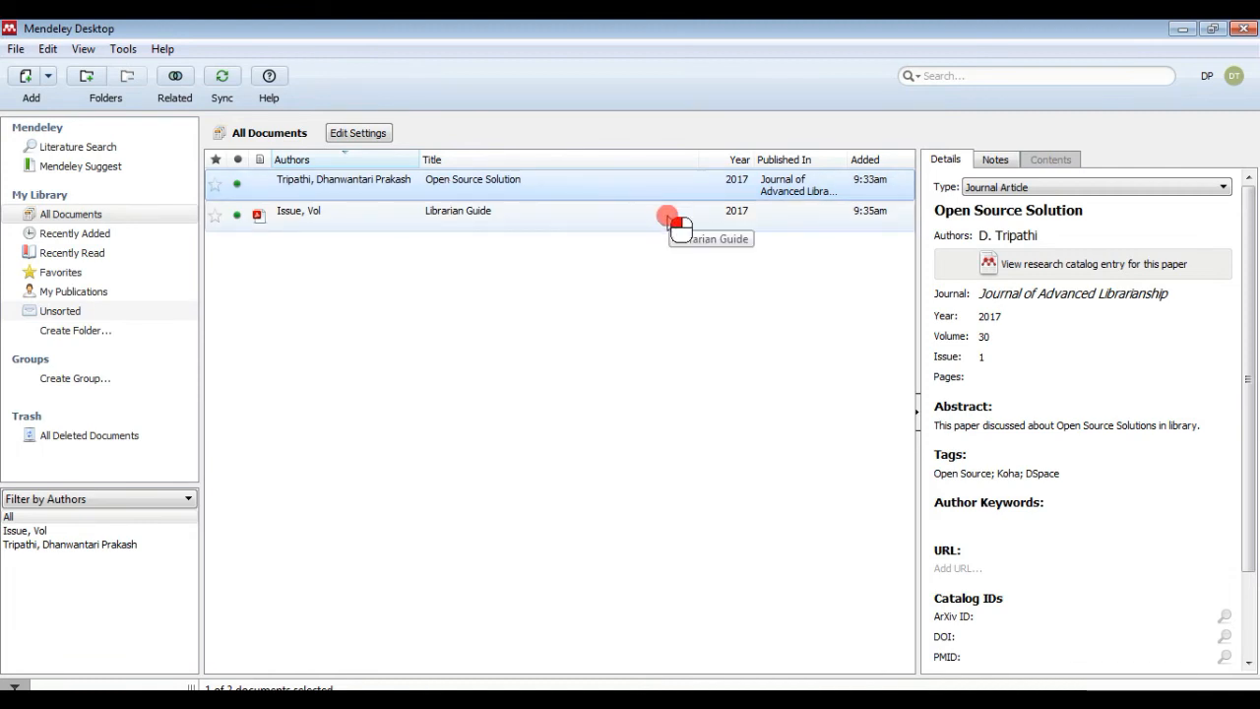
pyautogui.click(668, 219)
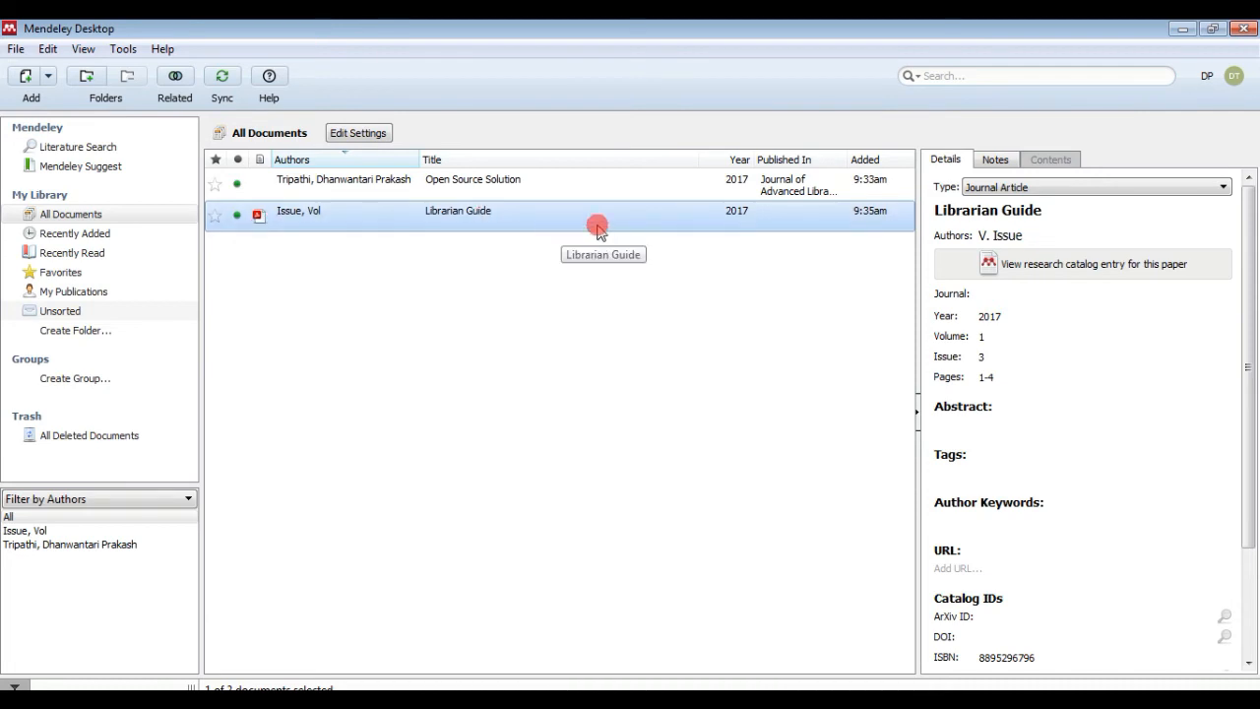
# - Enter "Librarian Guide - Monthly e-Newsletter" as the journal name of the "Librarian Guide" entry
pyautogui.click(1034, 317)
pyautogui.moveTo(1251, 310); pyautogui.dragTo(1251, 262)
pyautogui.click(1005, 294)
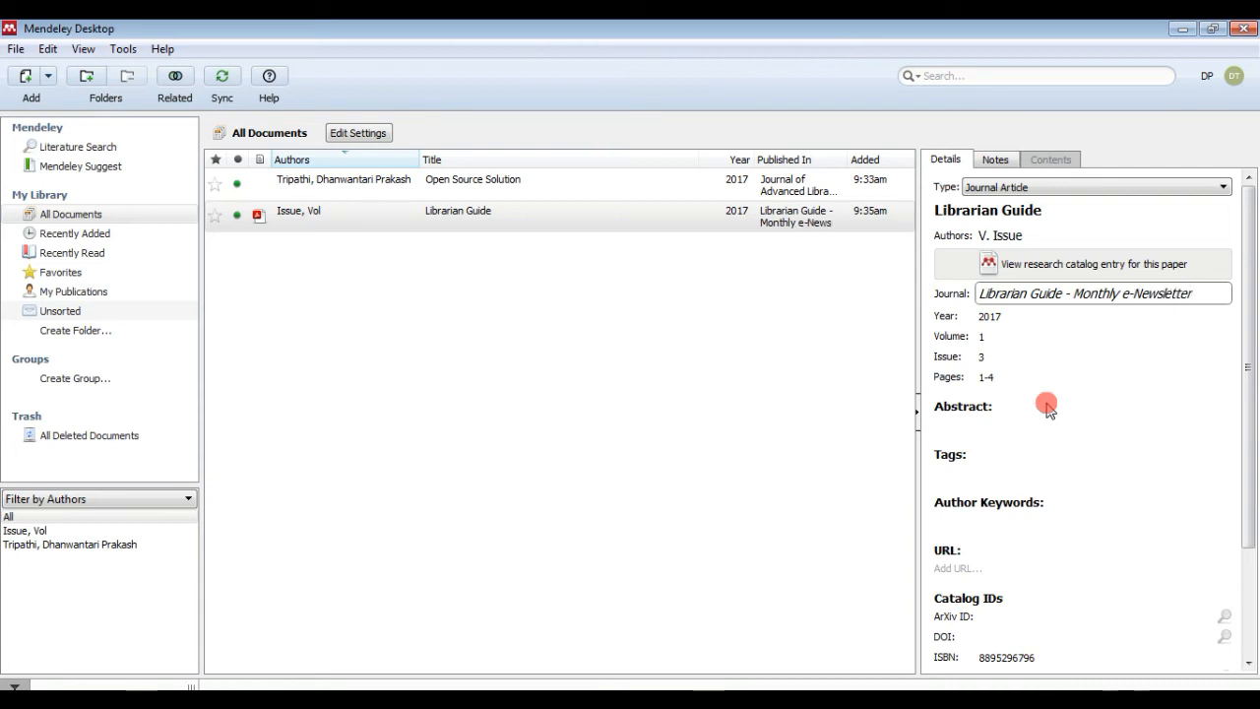
# - Change the document type of the "Librarian Guide" entry to Newspaper Article
pyautogui.click(1117, 188)
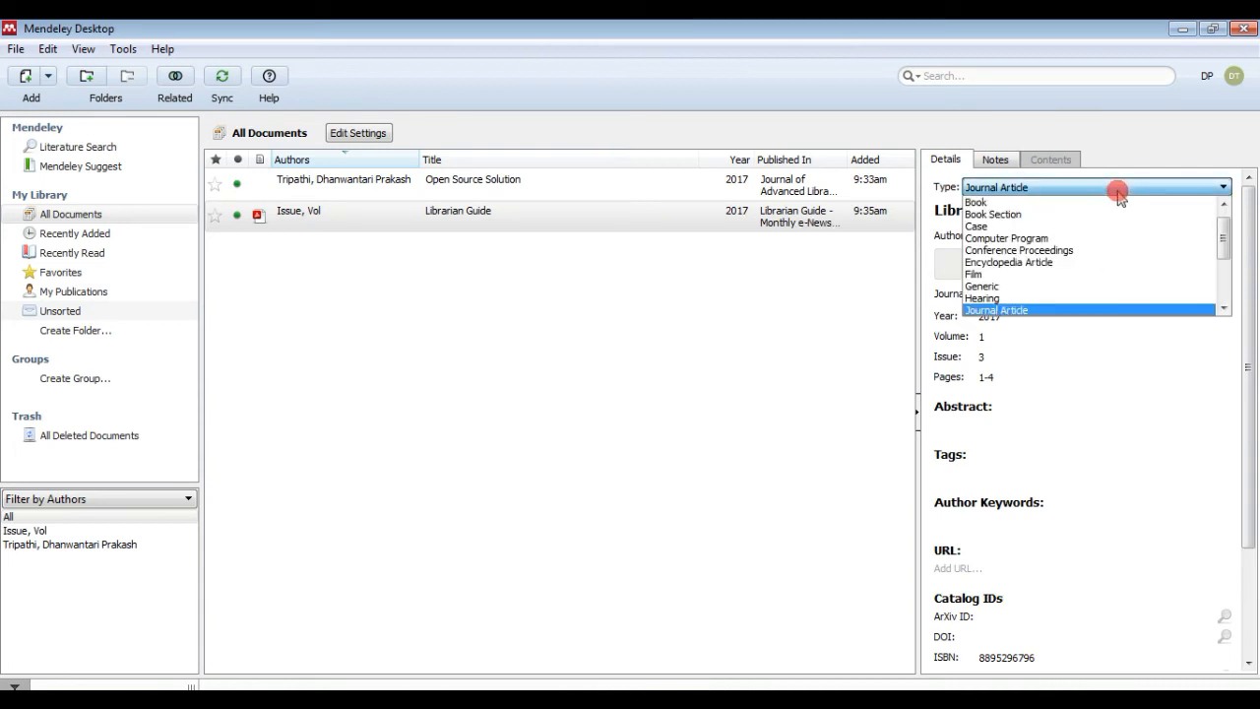
pyautogui.moveTo(1221, 244); pyautogui.dragTo(1222, 210)
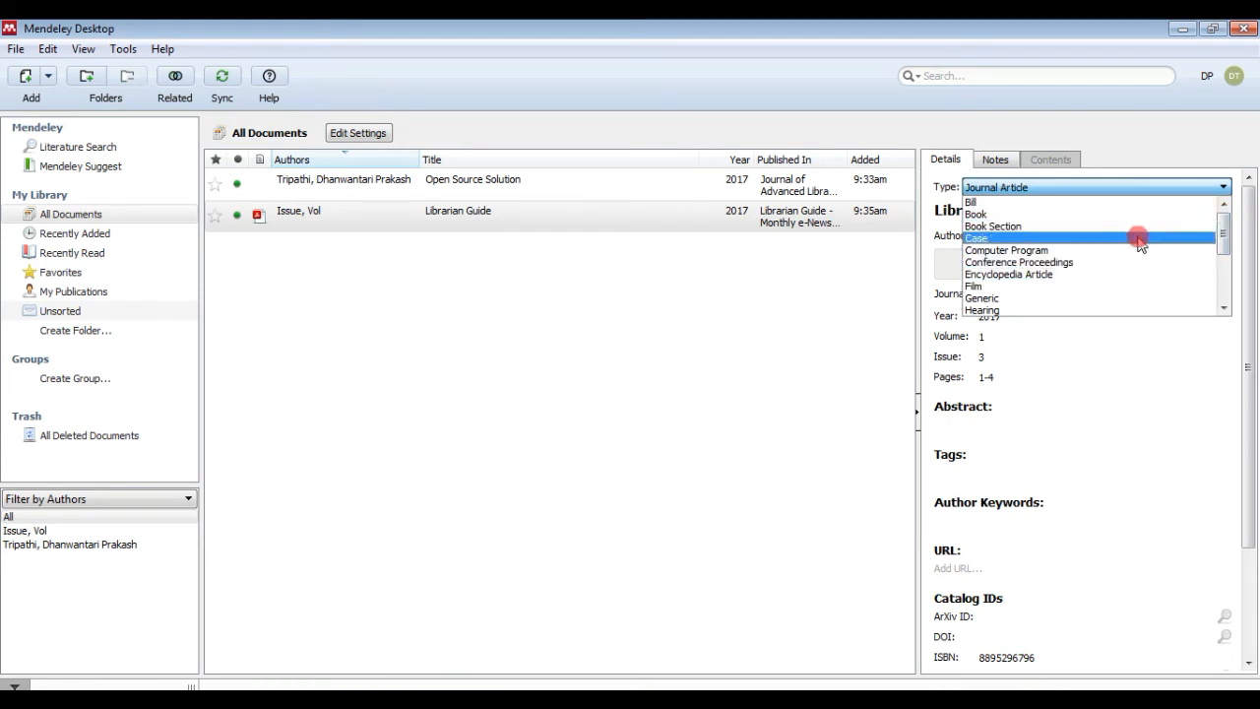
pyautogui.moveTo(1222, 230); pyautogui.dragTo(1217, 290)
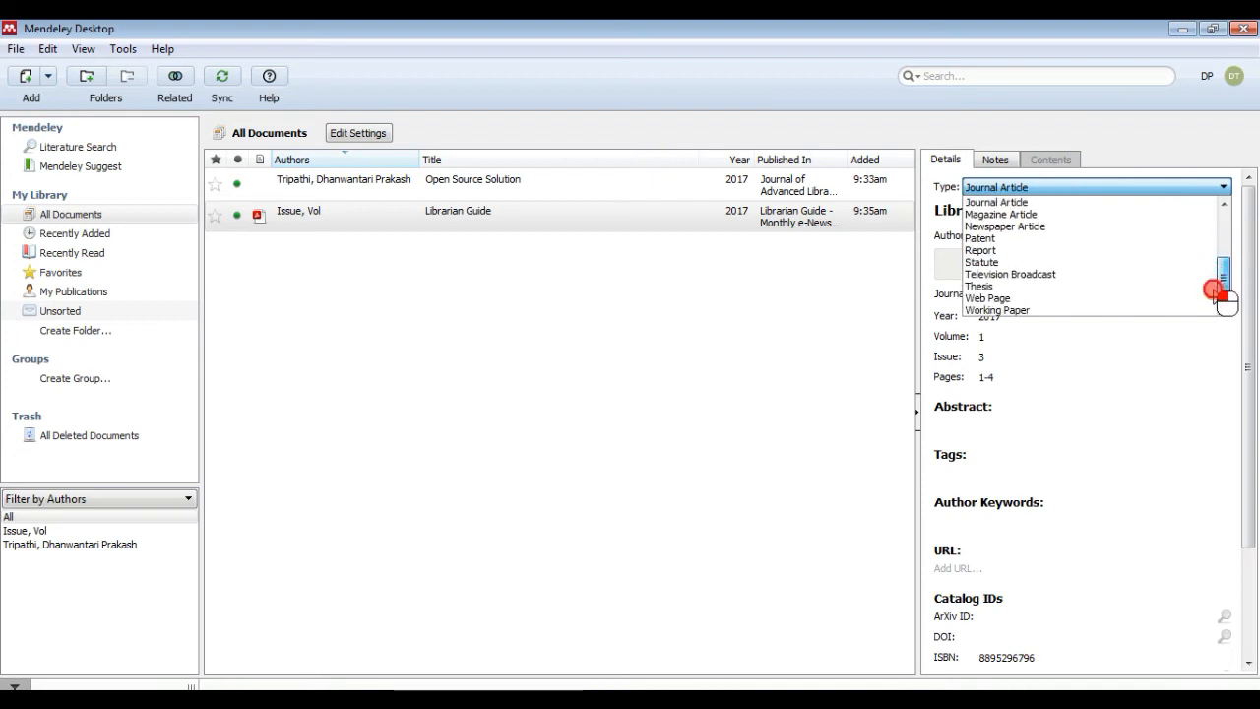
pyautogui.click(1043, 227)
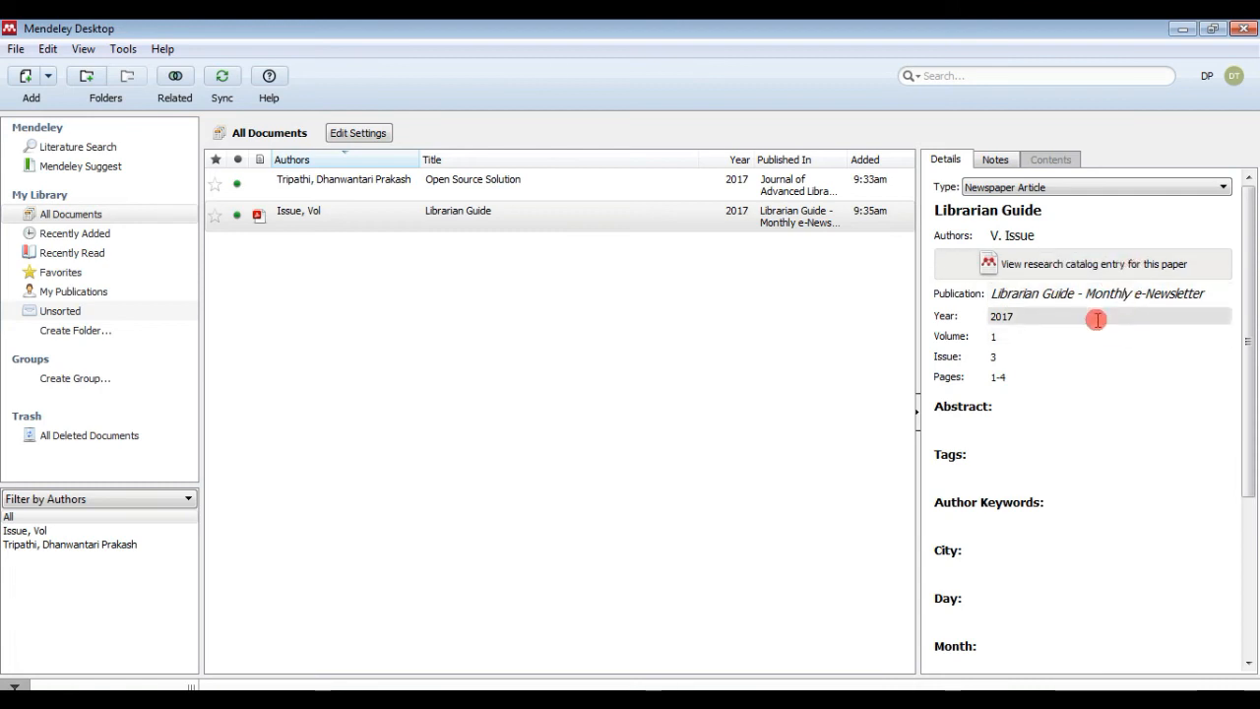
# - Enter the abstract "This is monthly enewsletter which contains the details about the different technologies being adopted througout the world." for the "Librarian Guide" entry
pyautogui.click(1018, 337)
pyautogui.click(1037, 356)
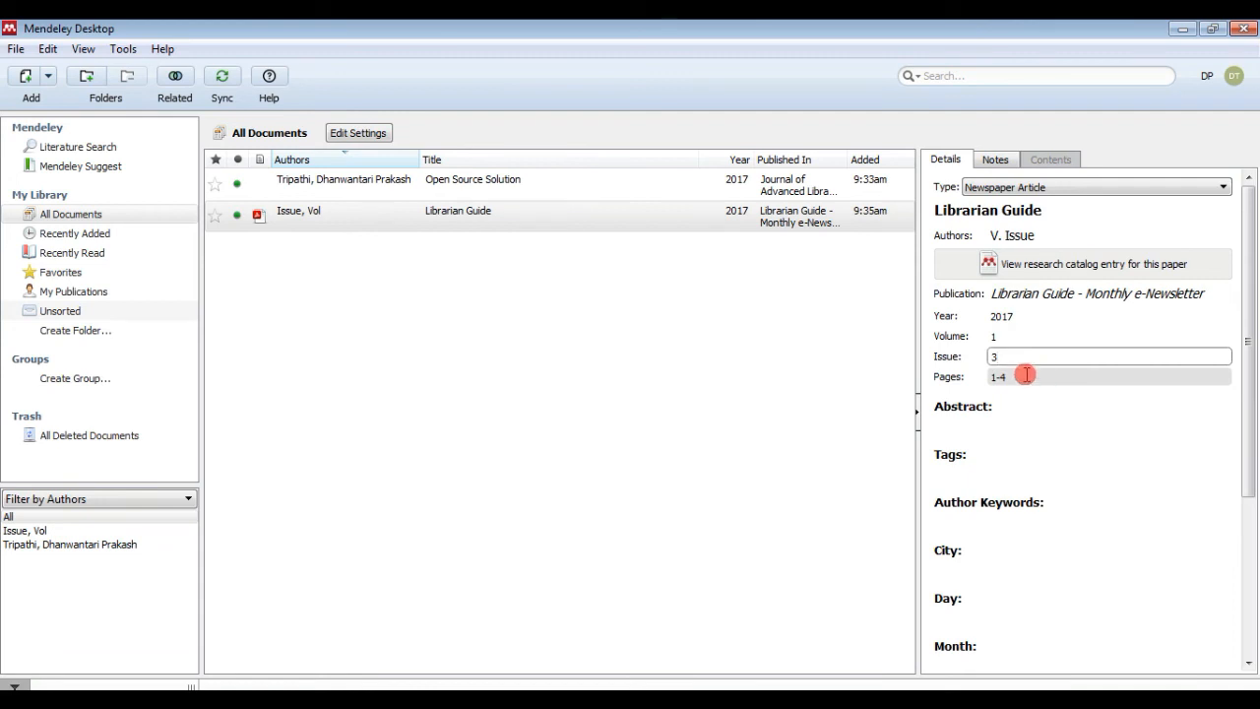
pyautogui.moveTo(1252, 338); pyautogui.dragTo(1245, 394)
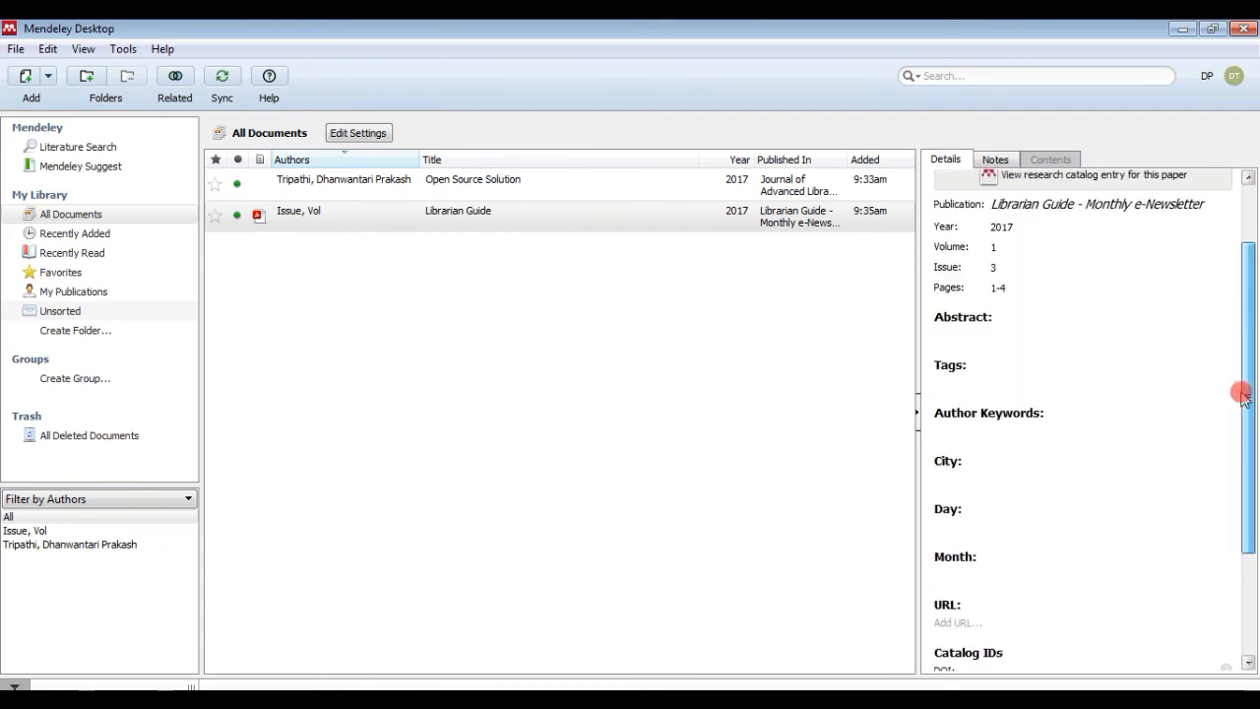
pyautogui.click(984, 340)
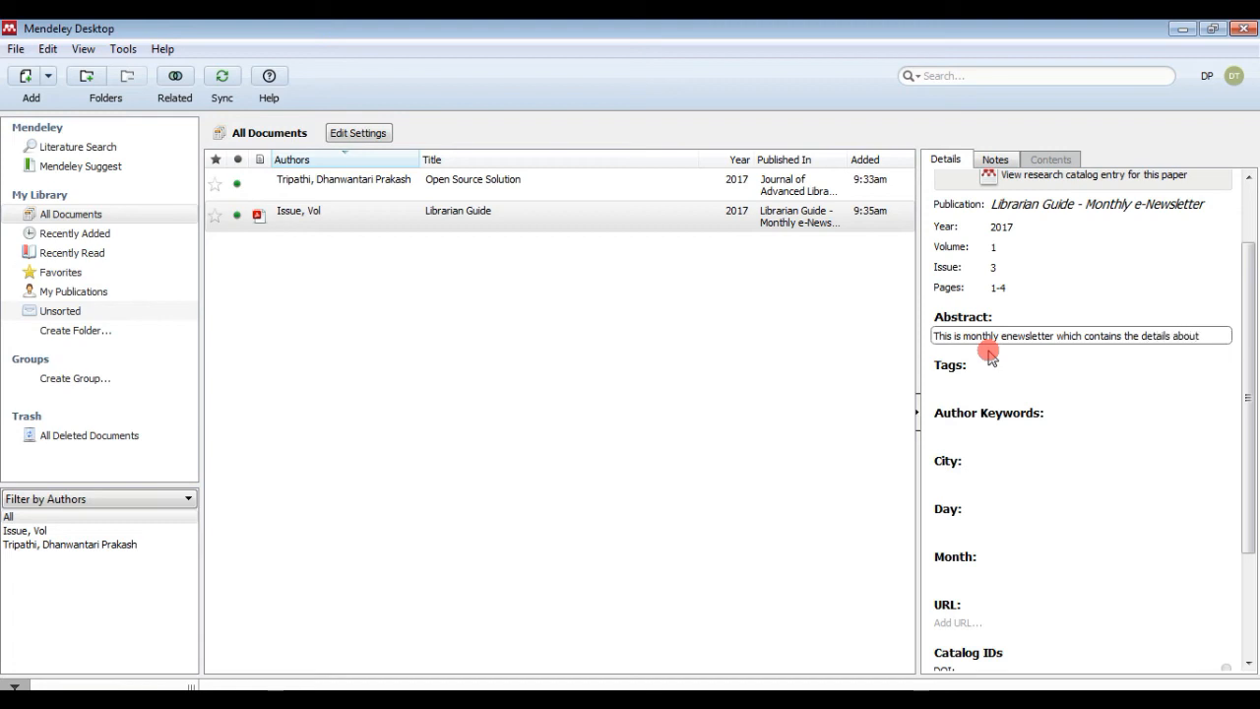
pyautogui.write('different technolo')
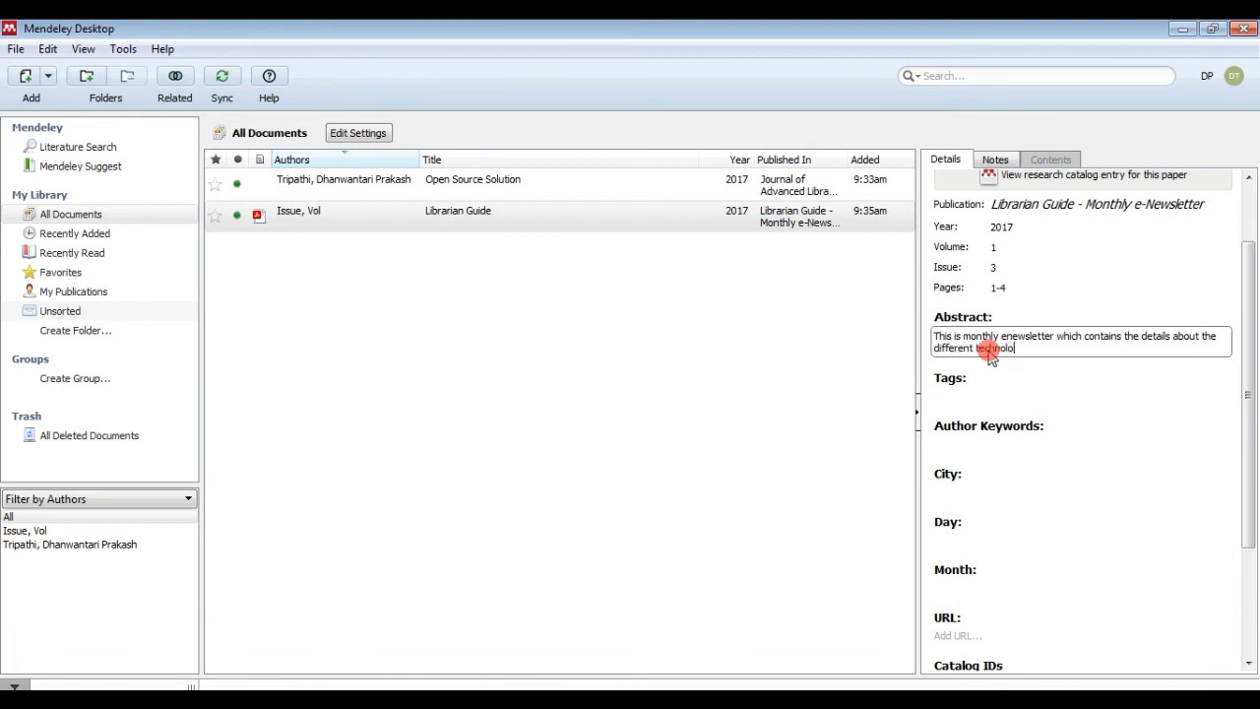
pyautogui.write('gies being adop')
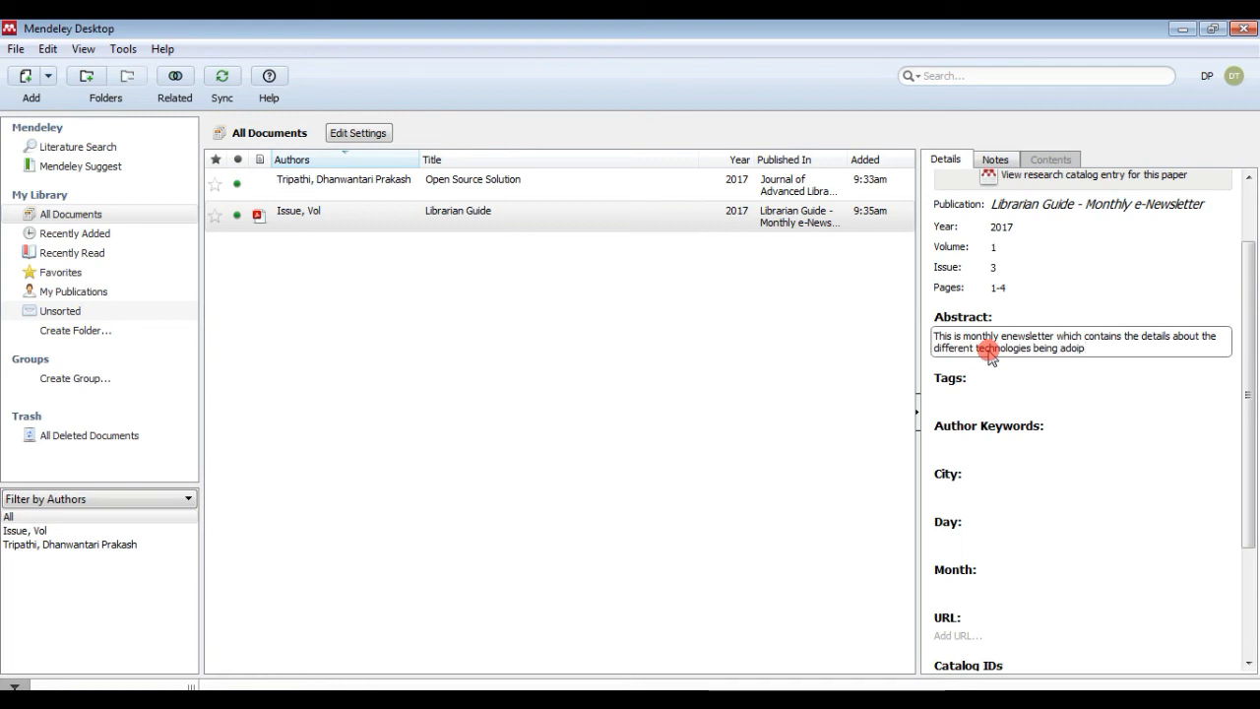
pyautogui.write('ted througout')
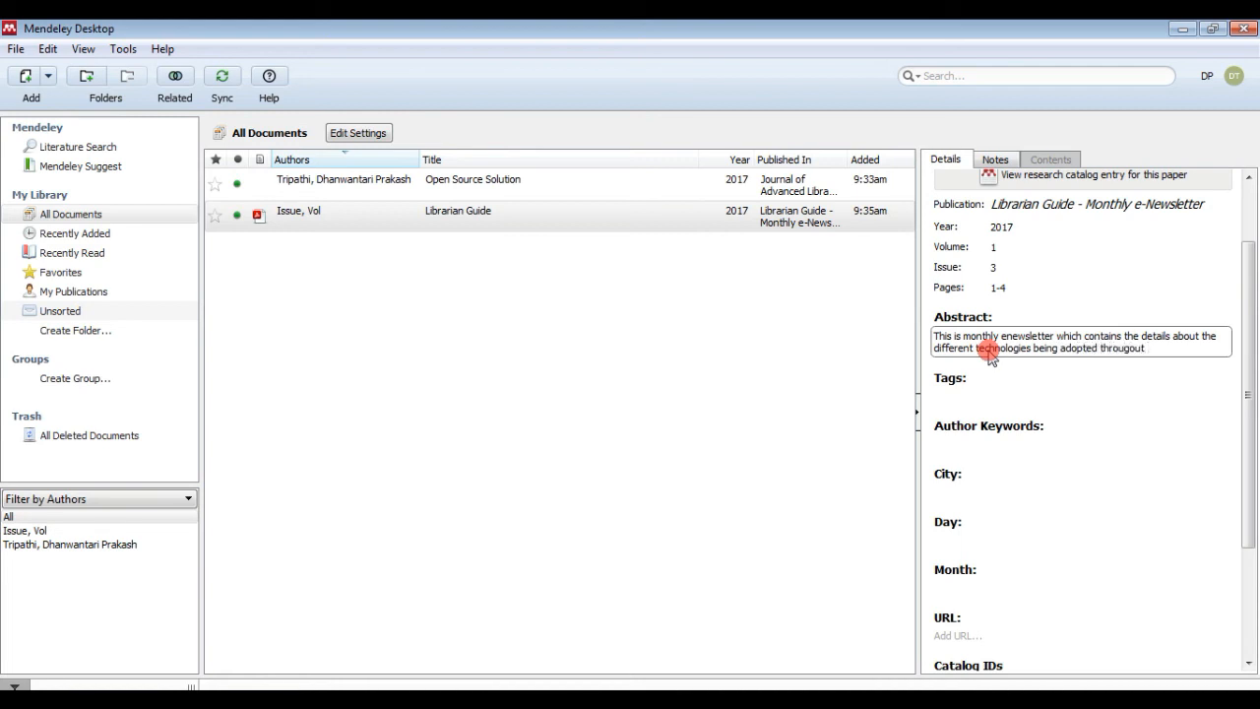
pyautogui.write(' the world.')
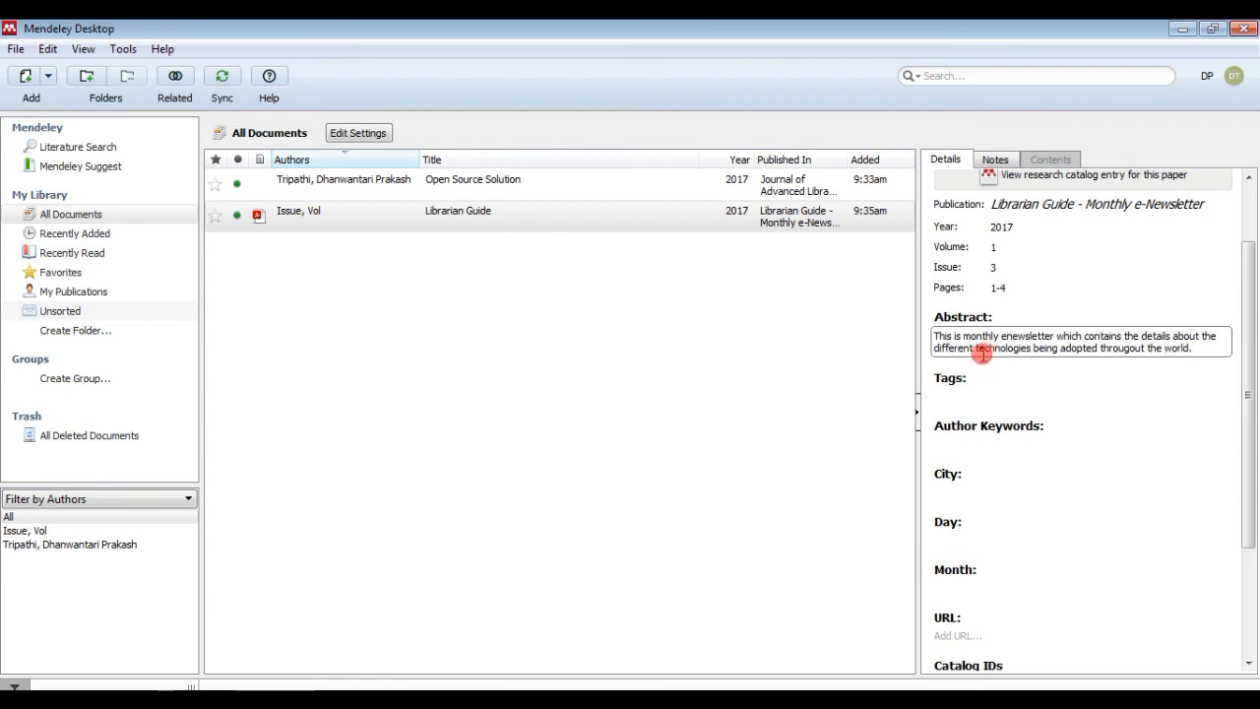
# - Add the tags "open source; koha; dspace; joomla" and enter the author's surname and initials as author keywords
pyautogui.click(1007, 400)
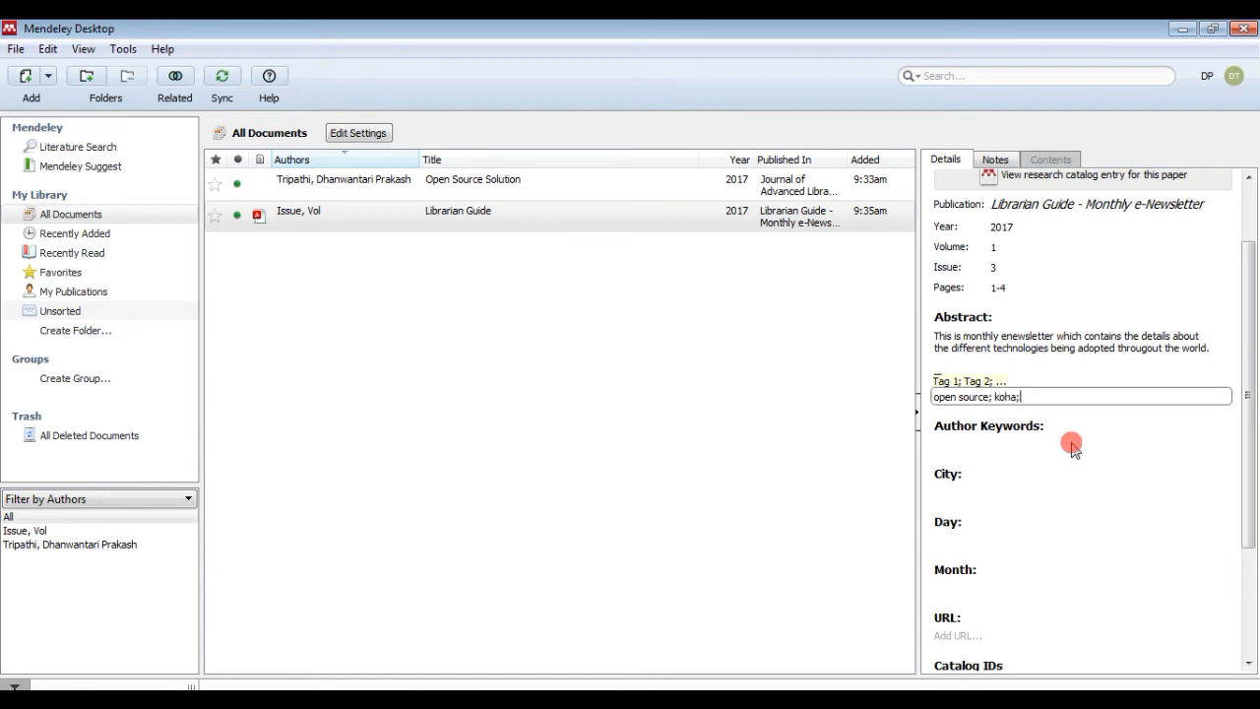
pyautogui.write('ce; joomla')
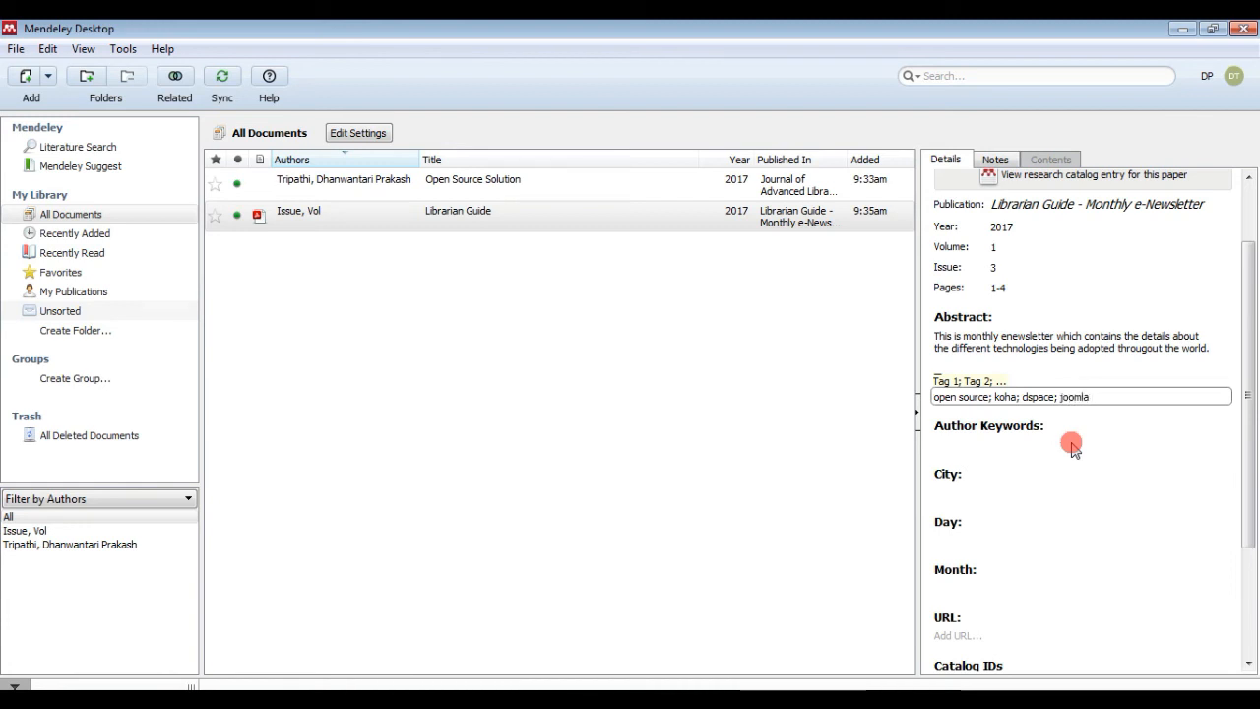
pyautogui.click(1026, 445)
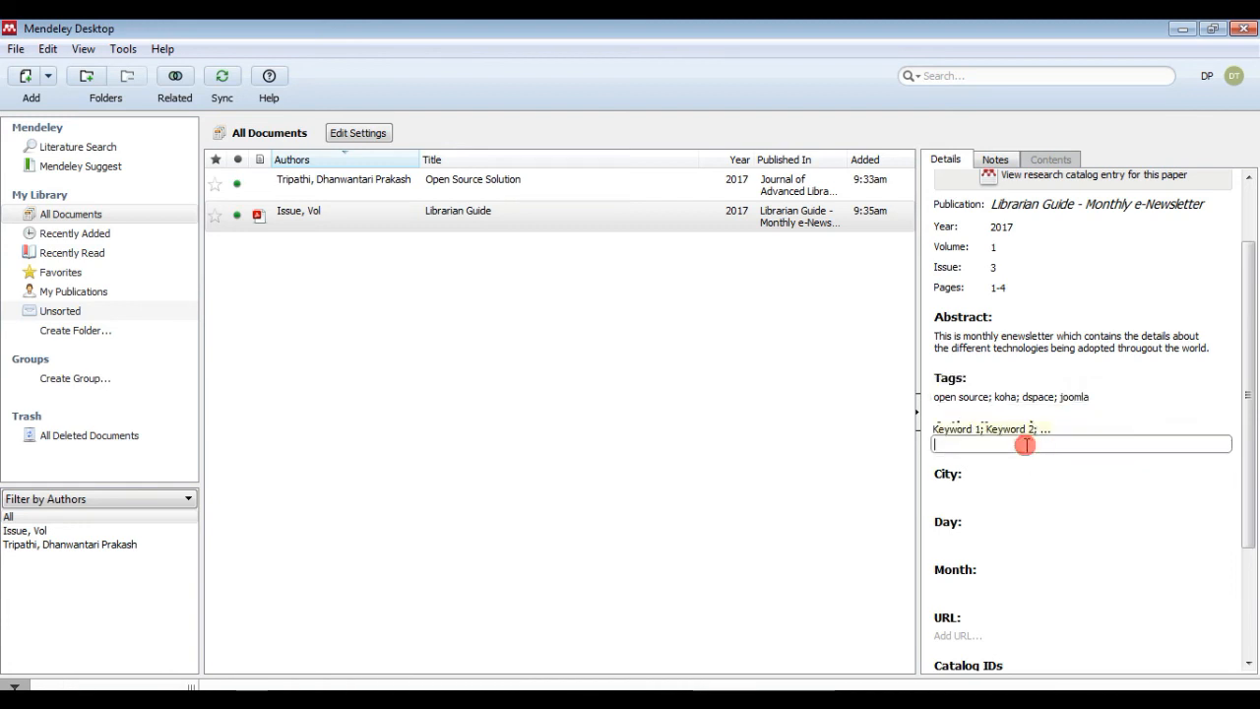
pyautogui.write('Tripathi;')
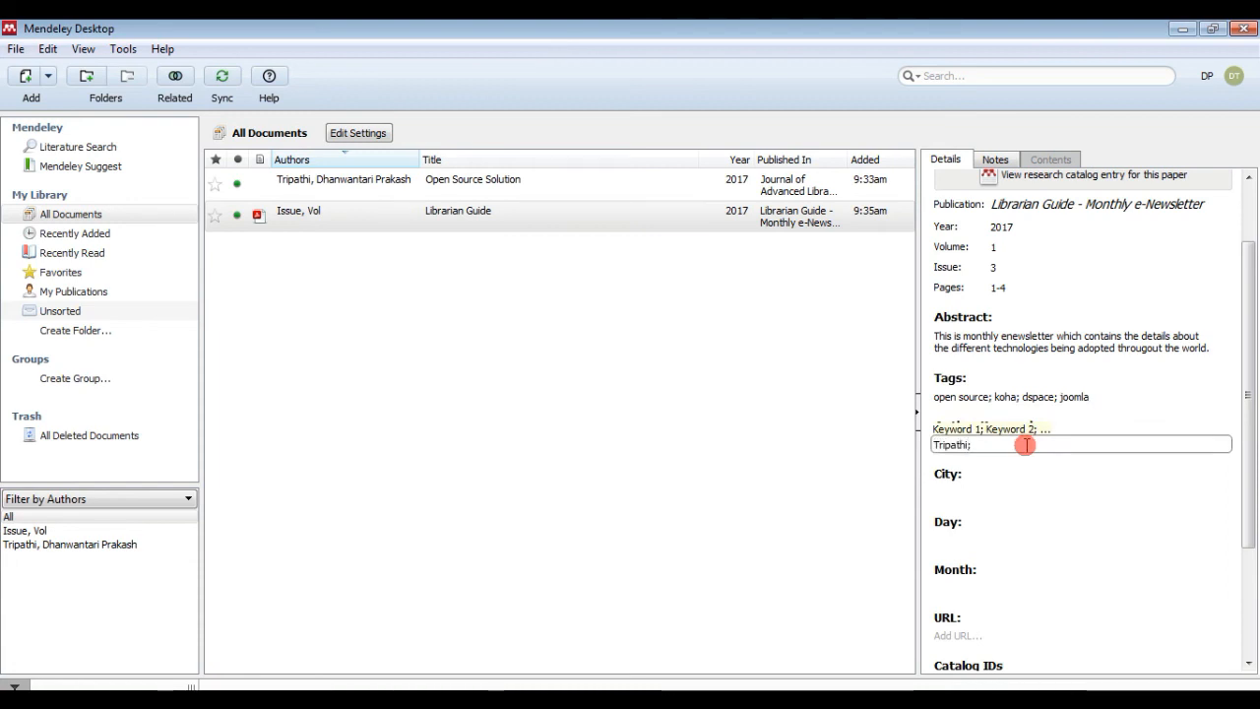
pyautogui.write(' DP;')
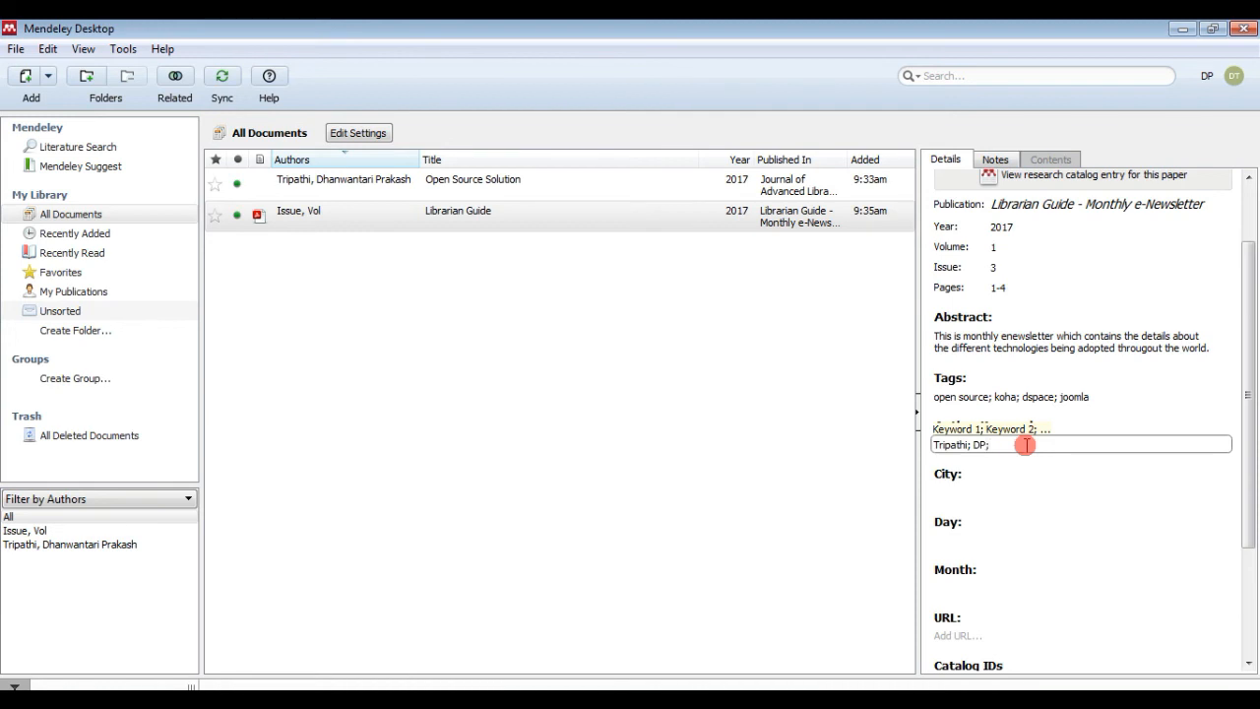
pyautogui.press('BackSpace')
# - Set the entry's city to Rourkela and its publication date to day 01, month October
pyautogui.click(975, 492)
pyautogui.write('Rourke')
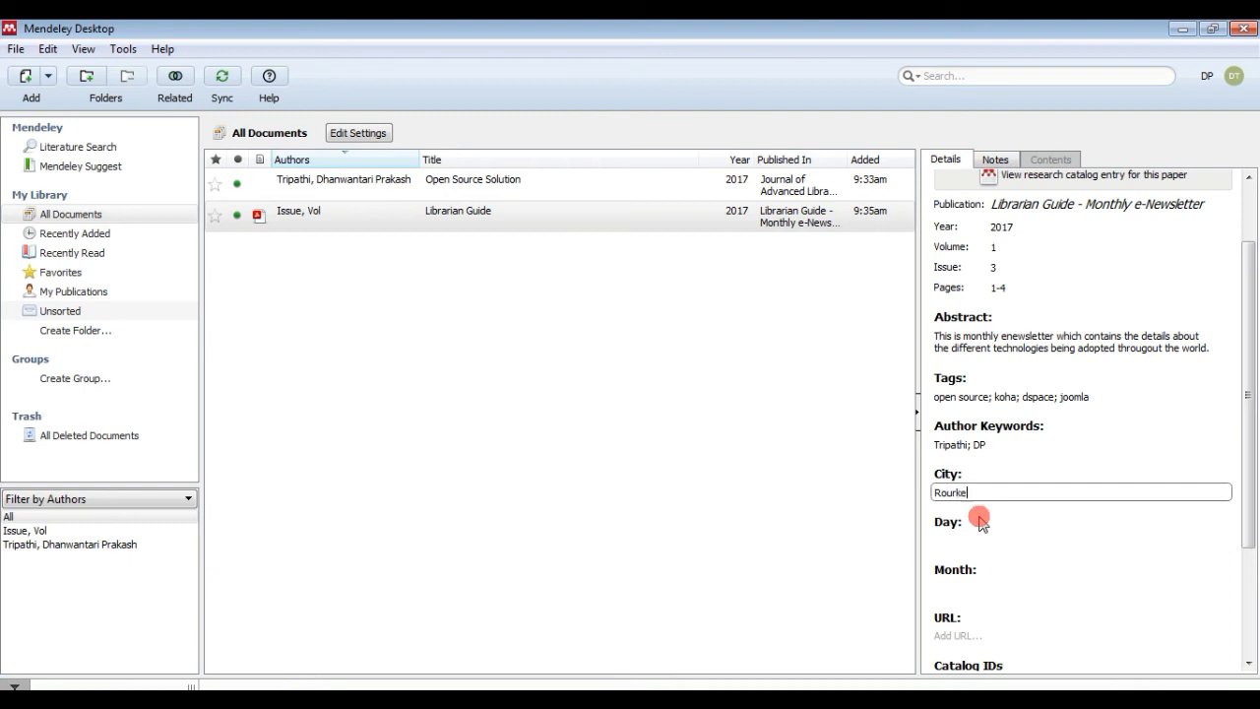
pyautogui.write('la')
pyautogui.click(981, 519)
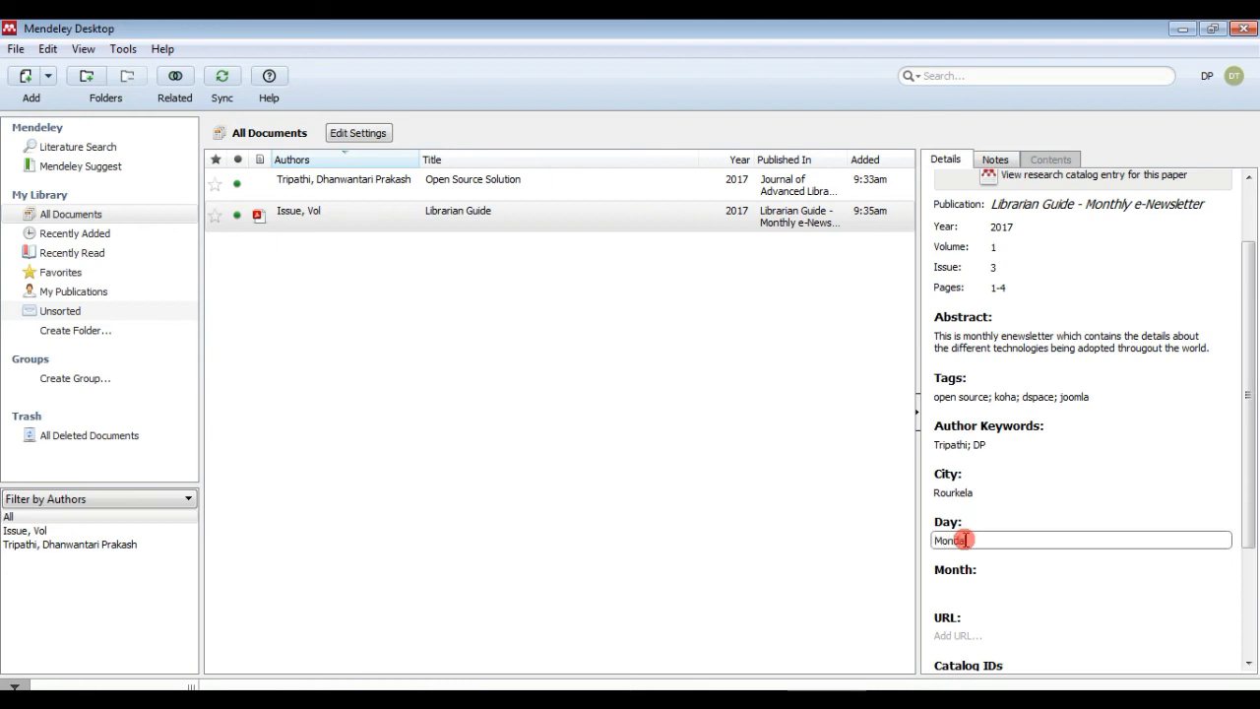
pyautogui.click(982, 587)
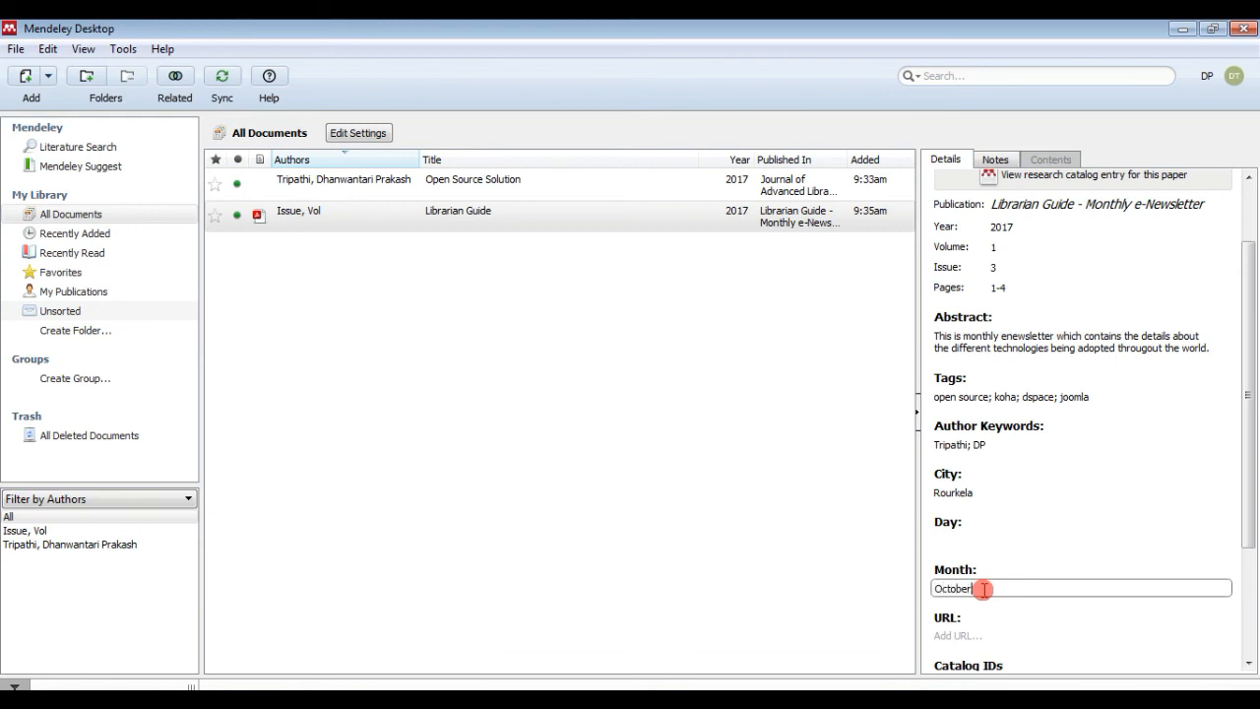
pyautogui.click(985, 542)
pyautogui.write('01')
# - Add the newsletter PDF's web address, with the path download/LG/v1n1.pdf on the author's site, as the entry's URL
pyautogui.click(975, 637)
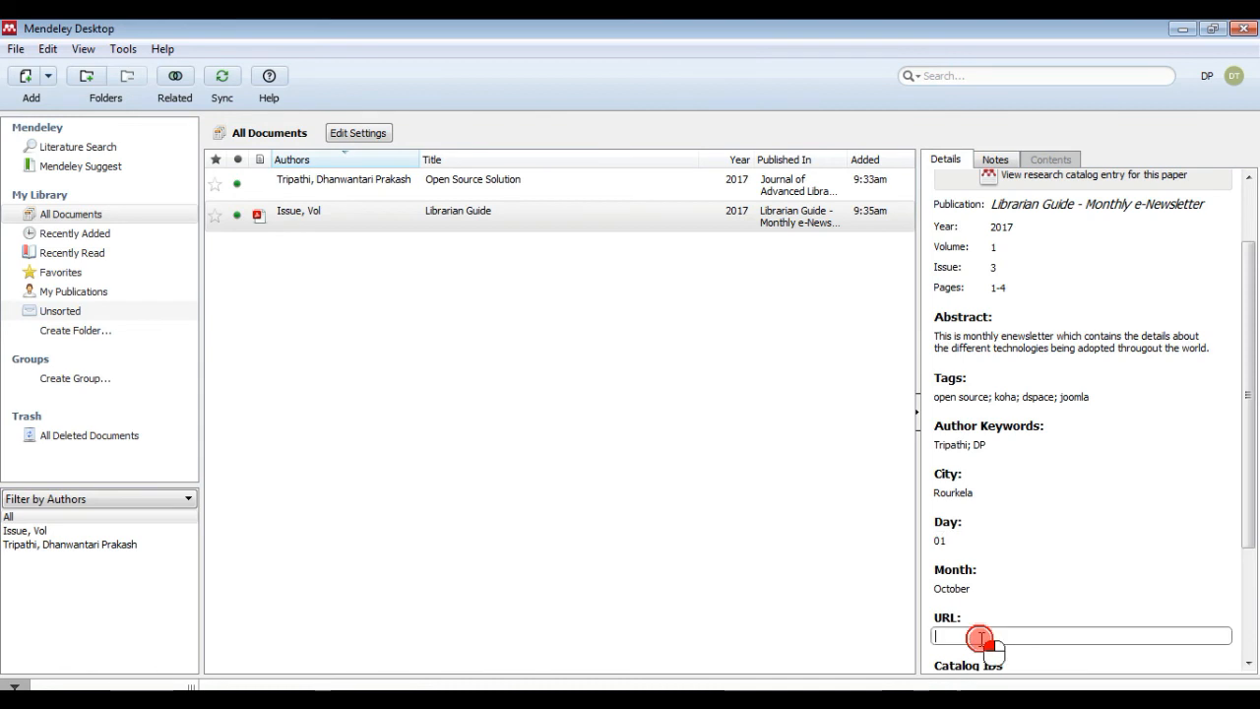
pyautogui.scroll(-2, 997, 517)
pyautogui.click(1018, 522)
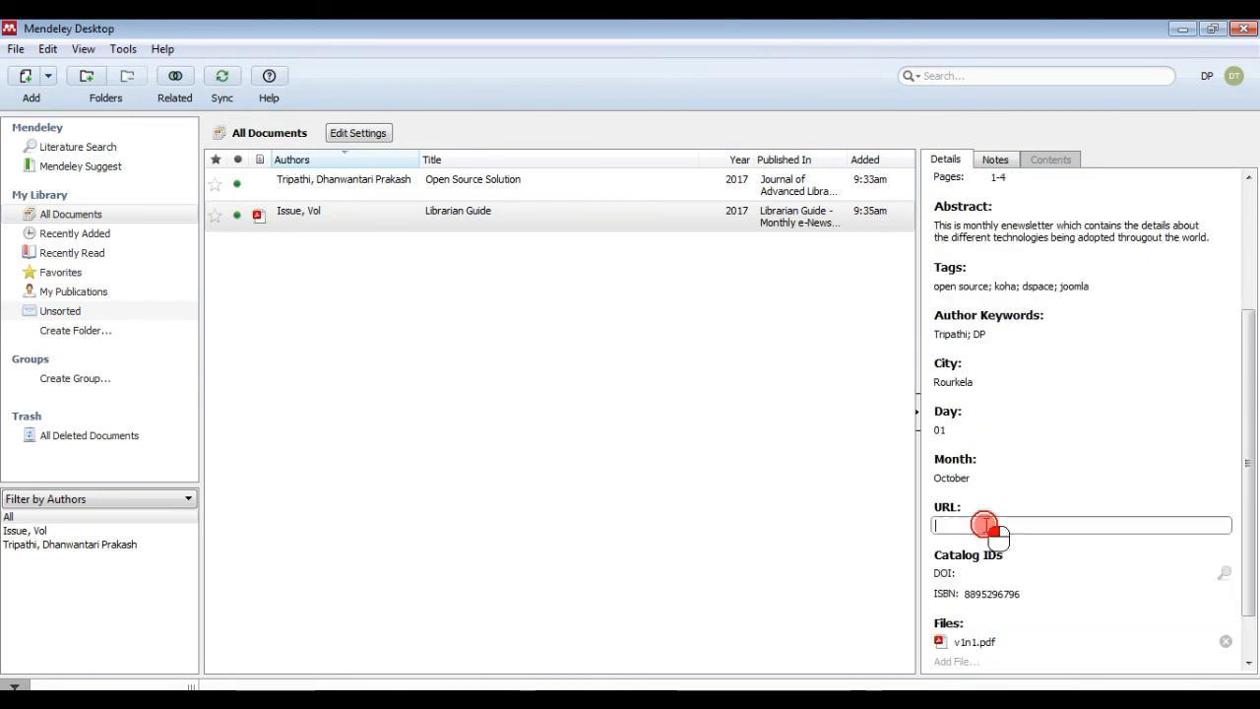
pyautogui.write('http://www.dptripathi/')
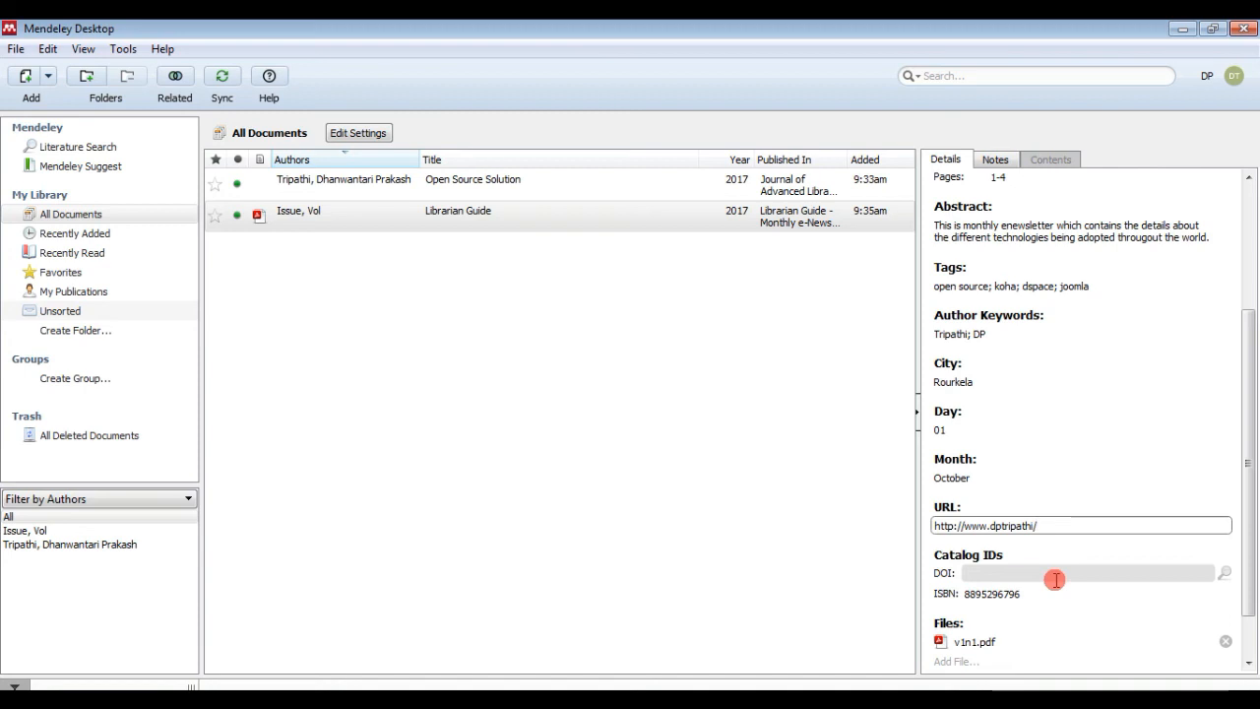
pyautogui.write('download/LG/v1')
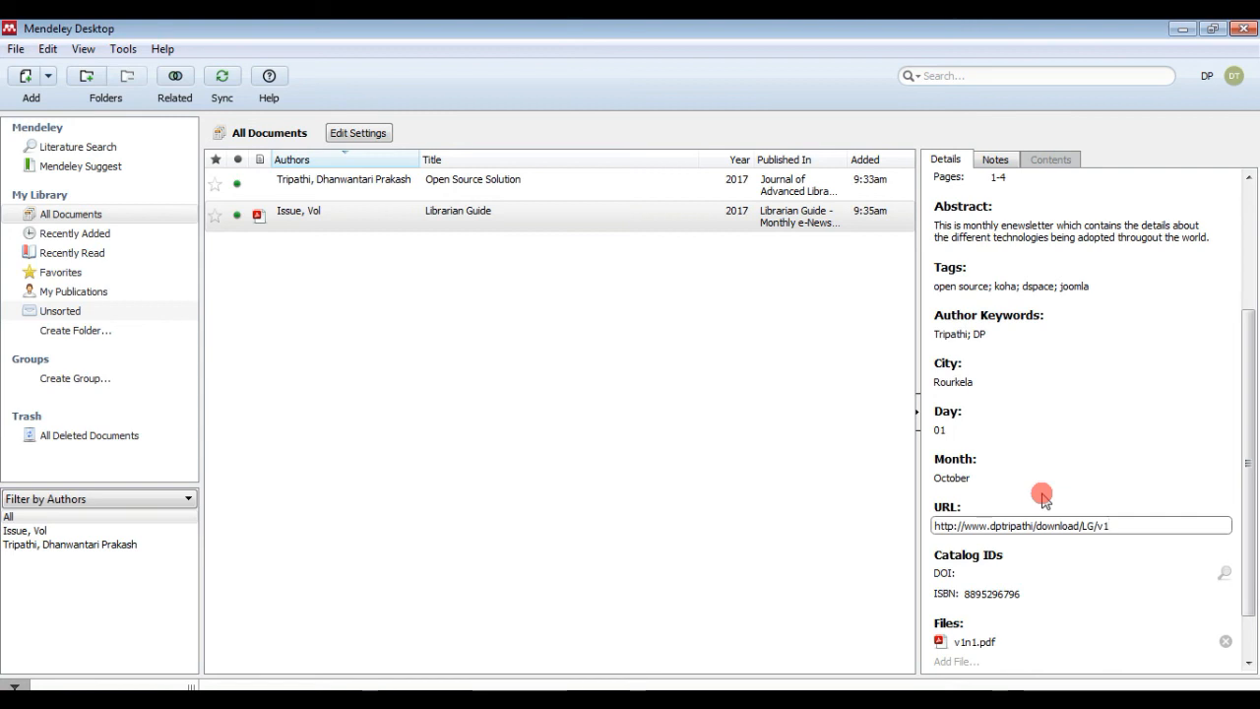
pyautogui.write('n1.pdf')
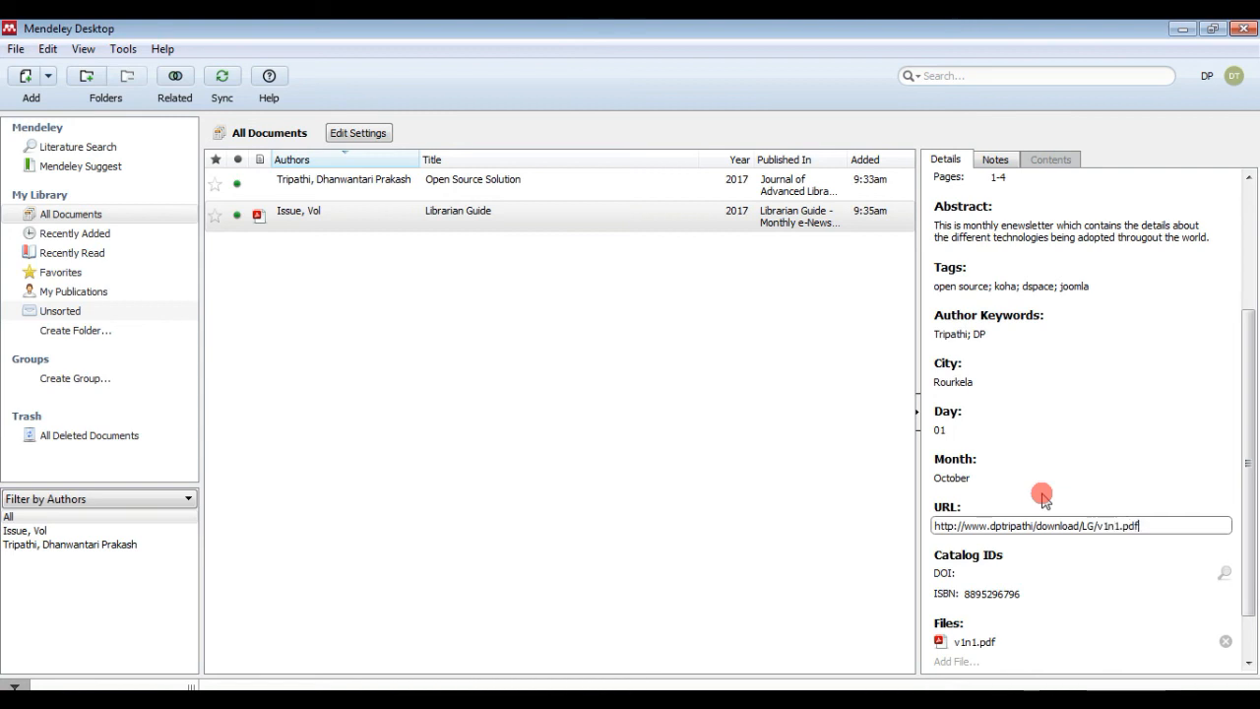
pyautogui.click(1059, 571)
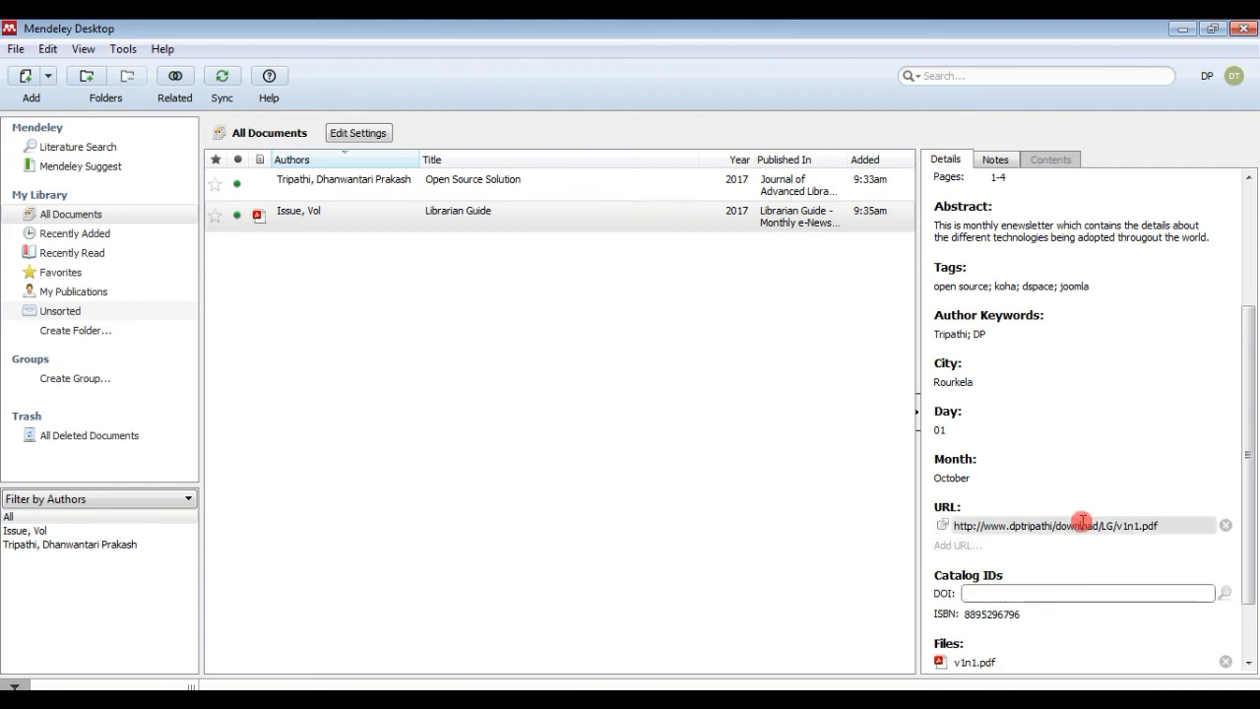
# - Review the "Librarian Guide" entry's catalog IDs, attached file and other settings, along with its general notes area
pyautogui.scroll(-2, 1083, 522)
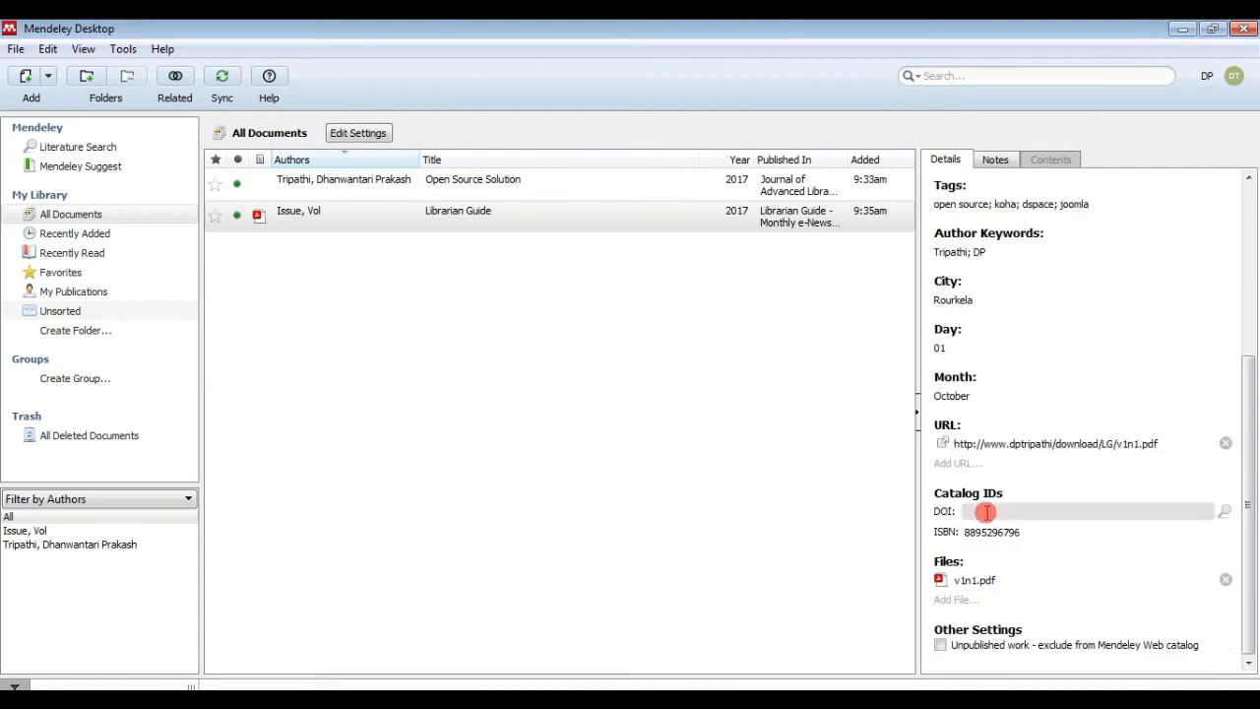
pyautogui.click(1005, 510)
pyautogui.click(1079, 511)
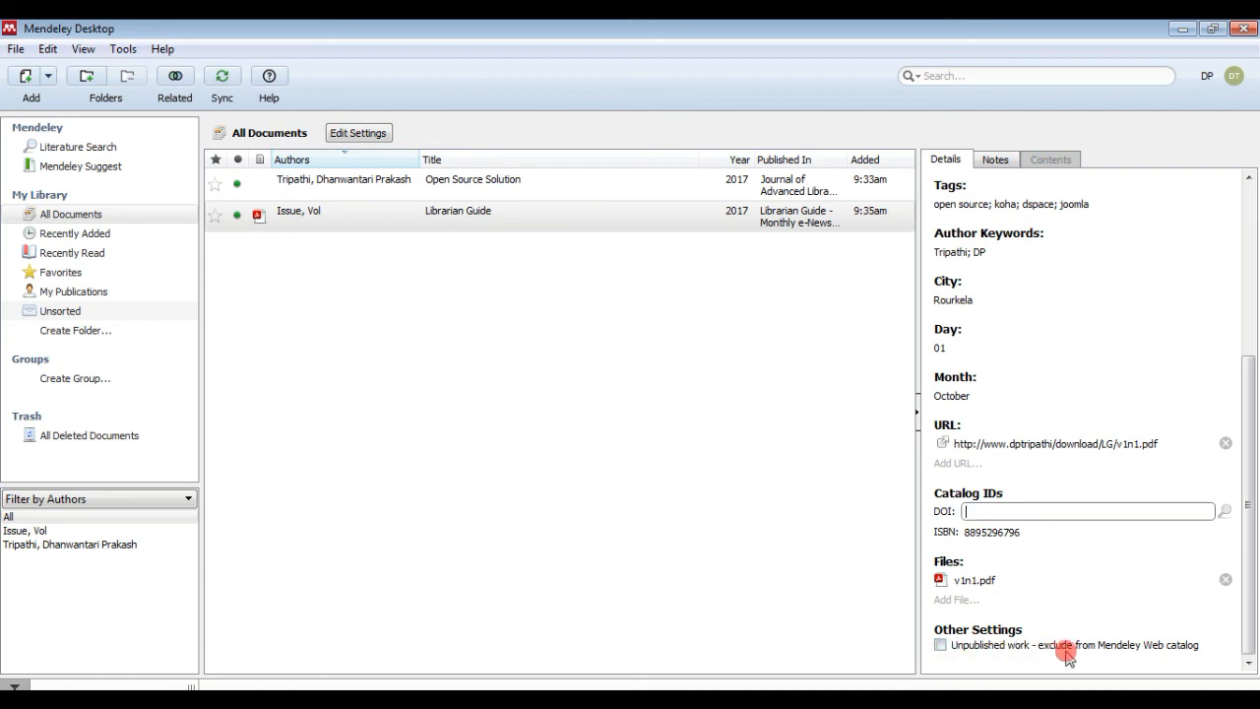
pyautogui.scroll(5, 1092, 589)
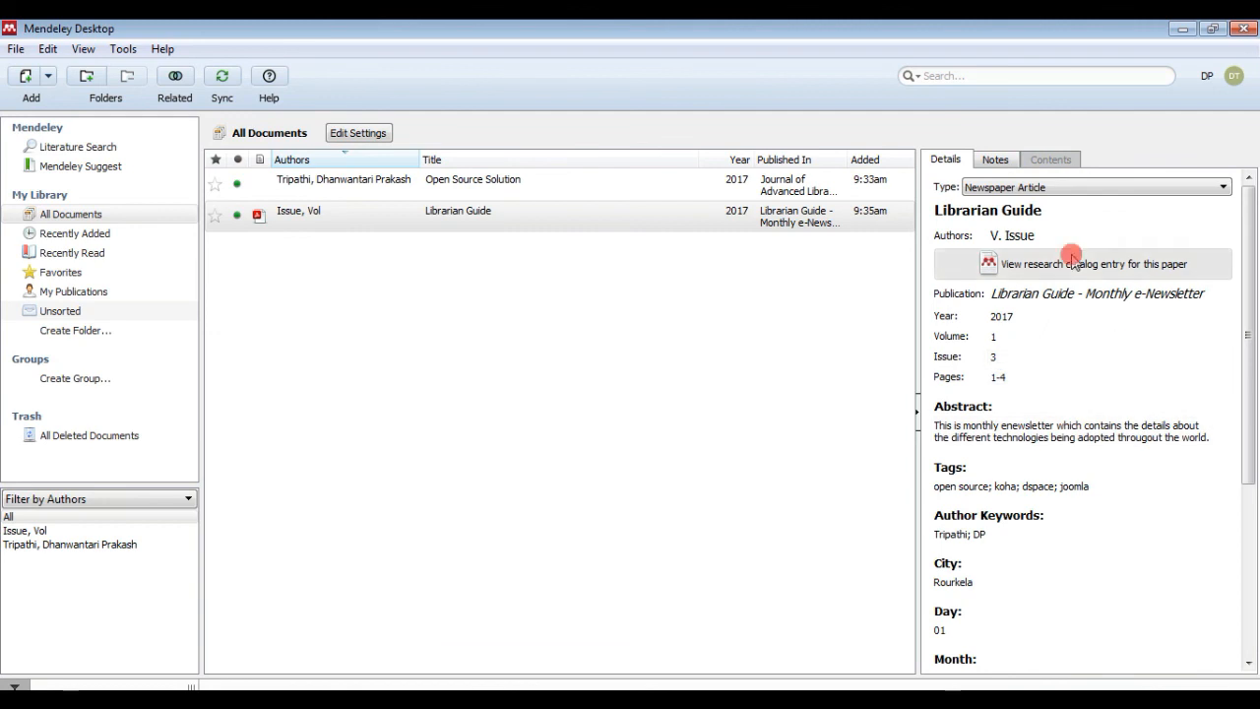
pyautogui.click(997, 161)
pyautogui.click(1008, 254)
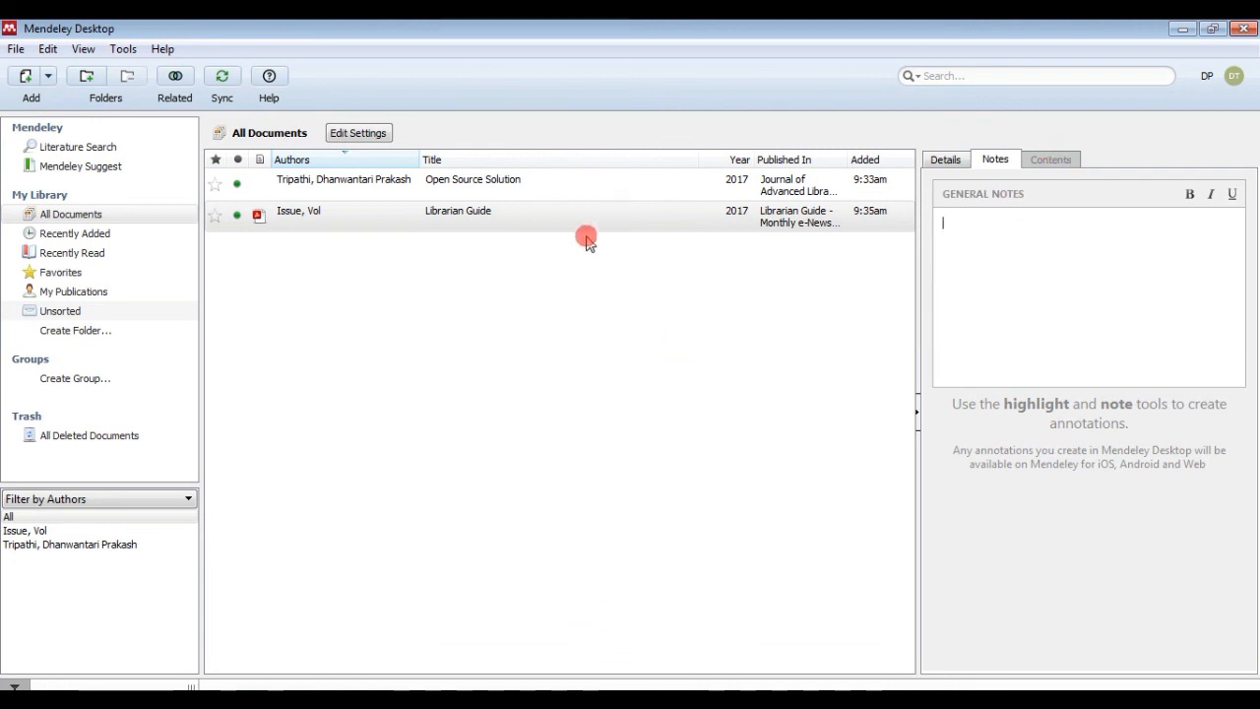
pyautogui.click(955, 162)
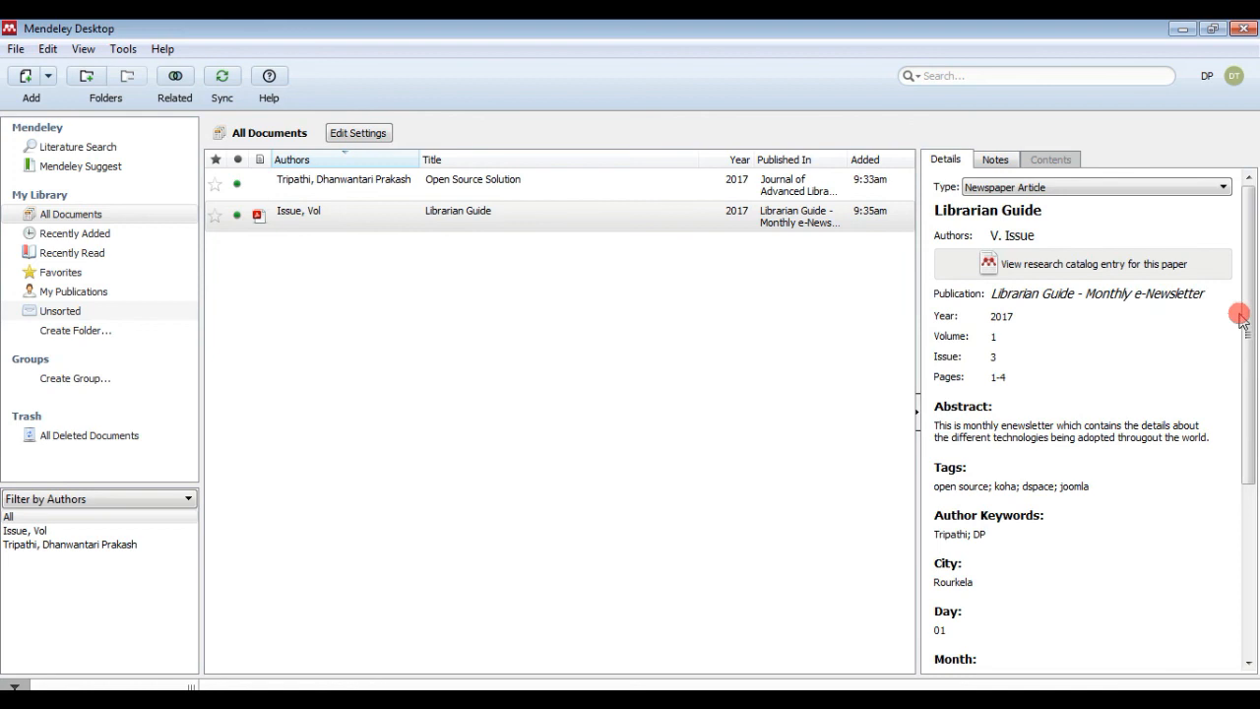
pyautogui.moveTo(1248, 288); pyautogui.dragTo(1253, 458)
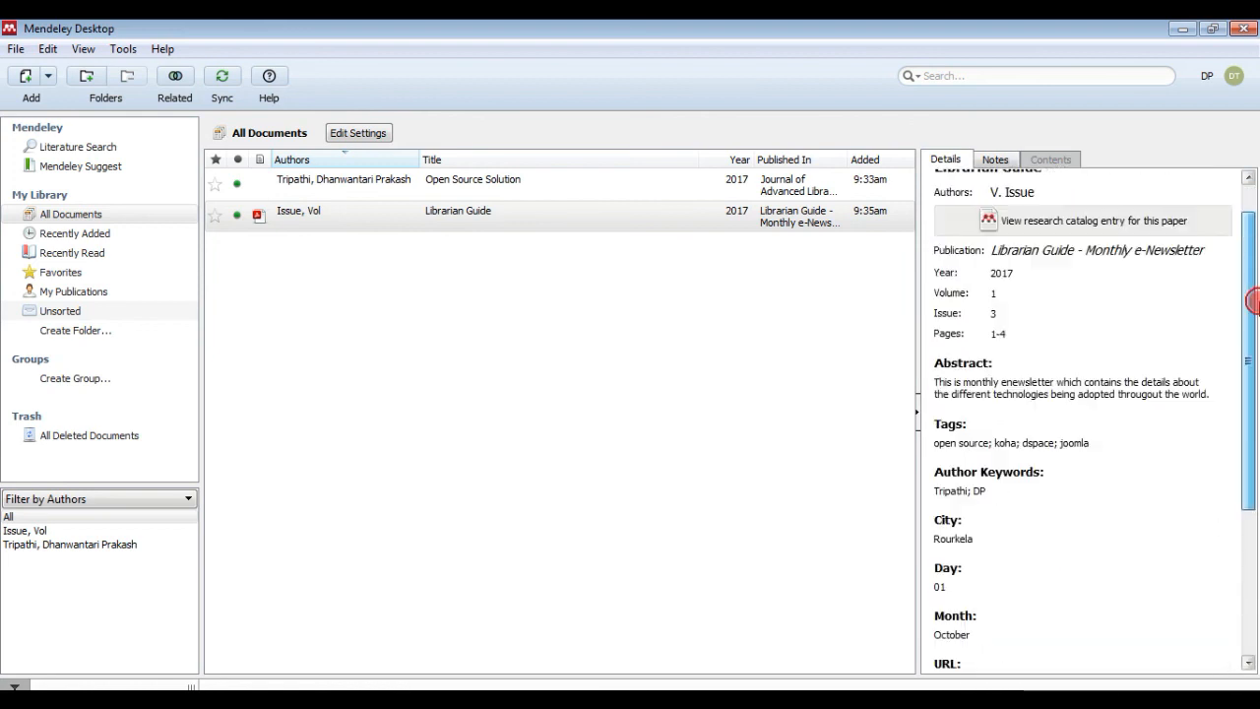
# - Filter the library by each listed author in turn, and switch the filter criterion to My Tags with the author filter cleared
pyautogui.click(82, 545)
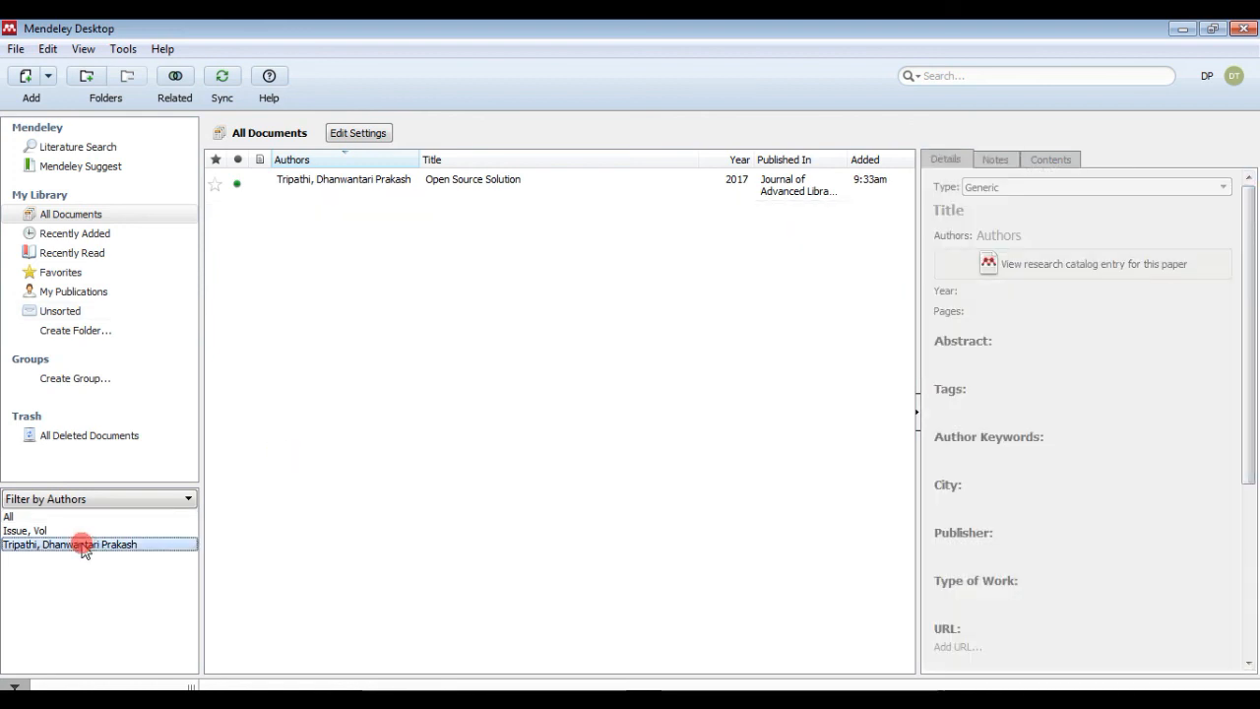
pyautogui.click(49, 532)
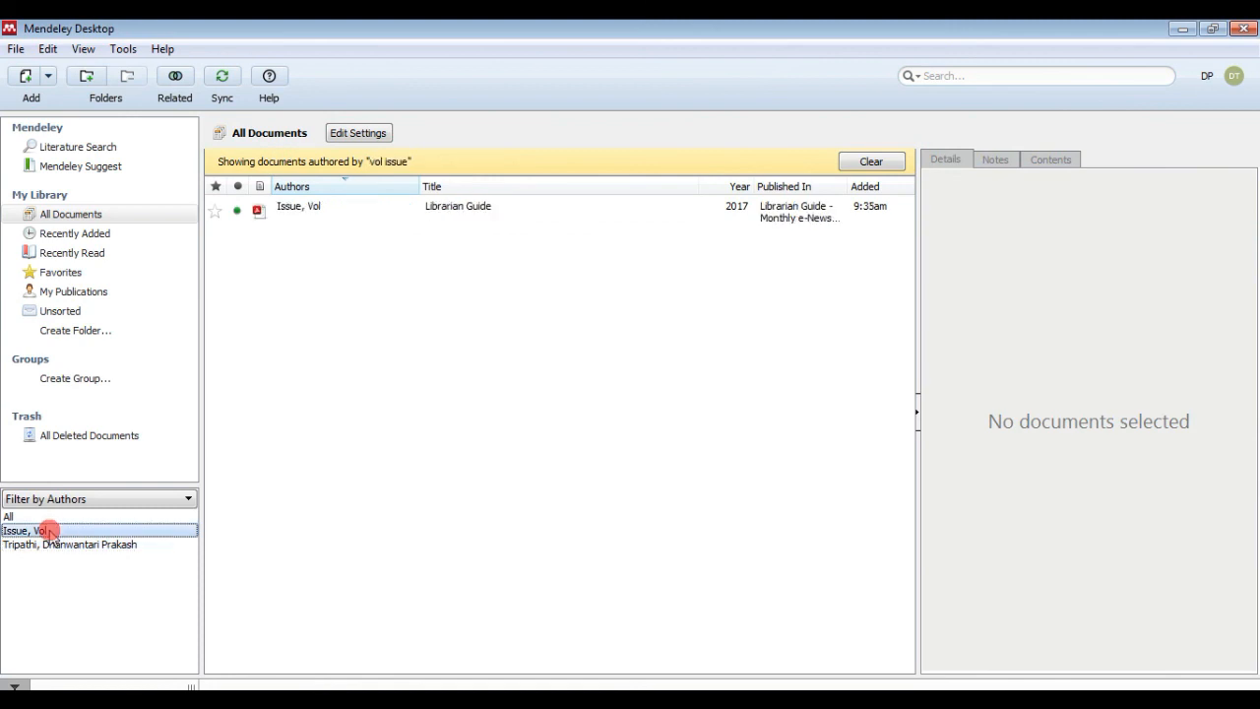
pyautogui.click(61, 500)
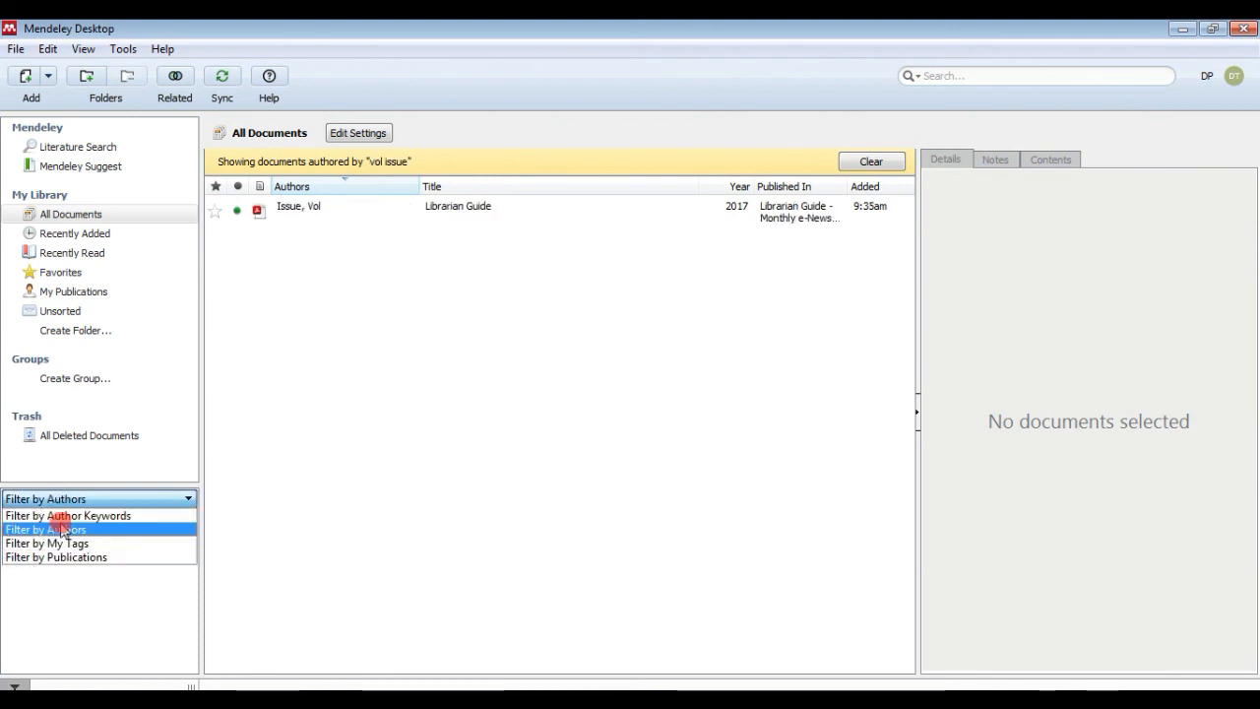
pyautogui.click(59, 543)
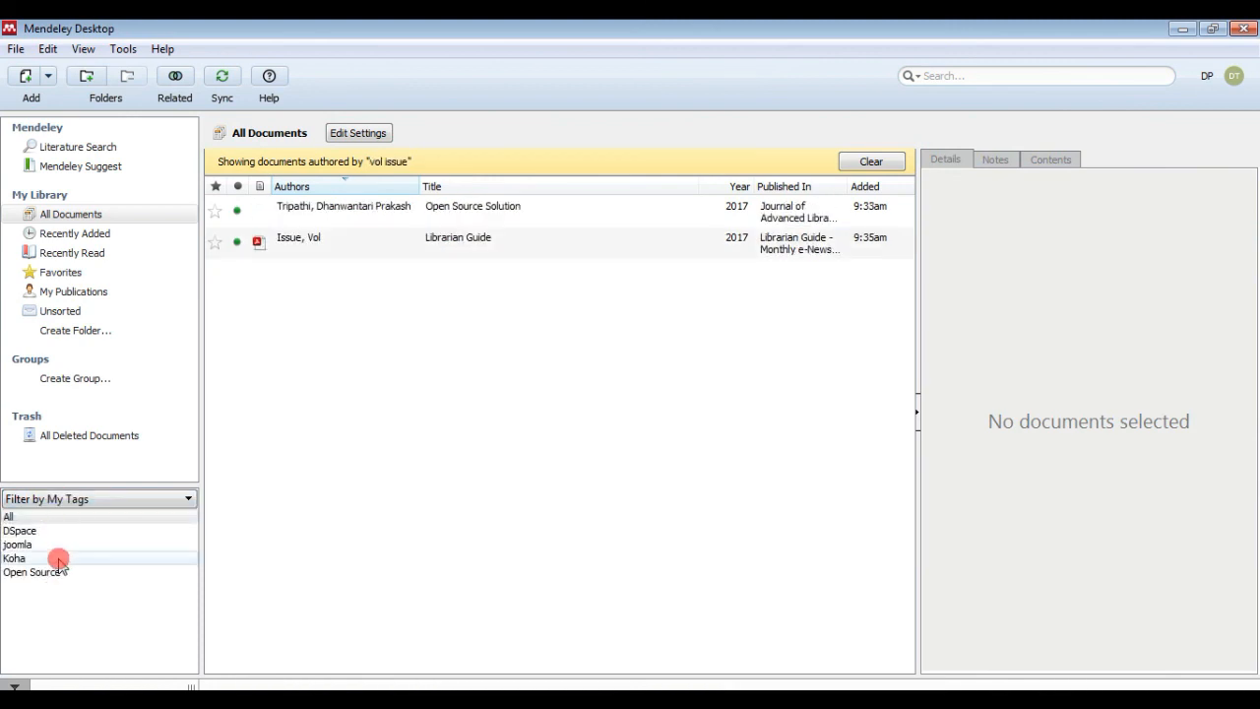
pyautogui.click(873, 162)
# - Check the "Librarian Guide" entry's tags and filter the library by the DSpace, joomla and Koha tags in turn
pyautogui.click(367, 213)
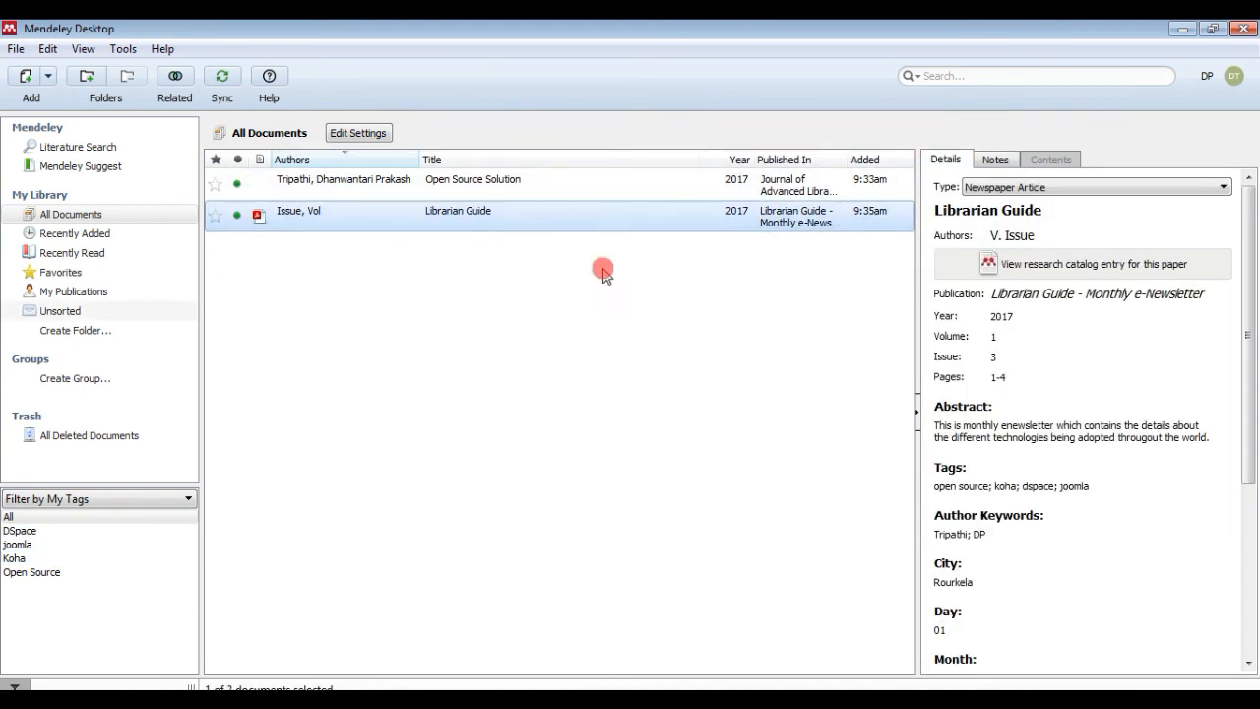
pyautogui.moveTo(1250, 311); pyautogui.dragTo(1248, 263)
pyautogui.click(17, 532)
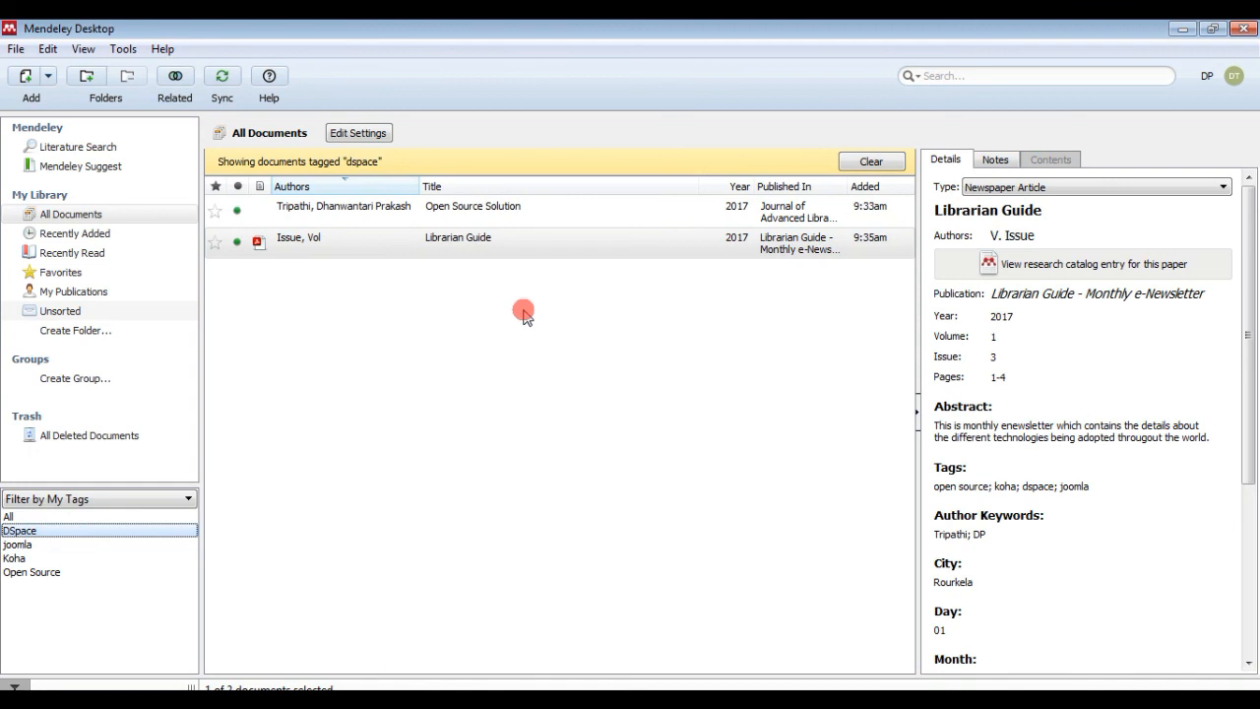
pyautogui.click(19, 545)
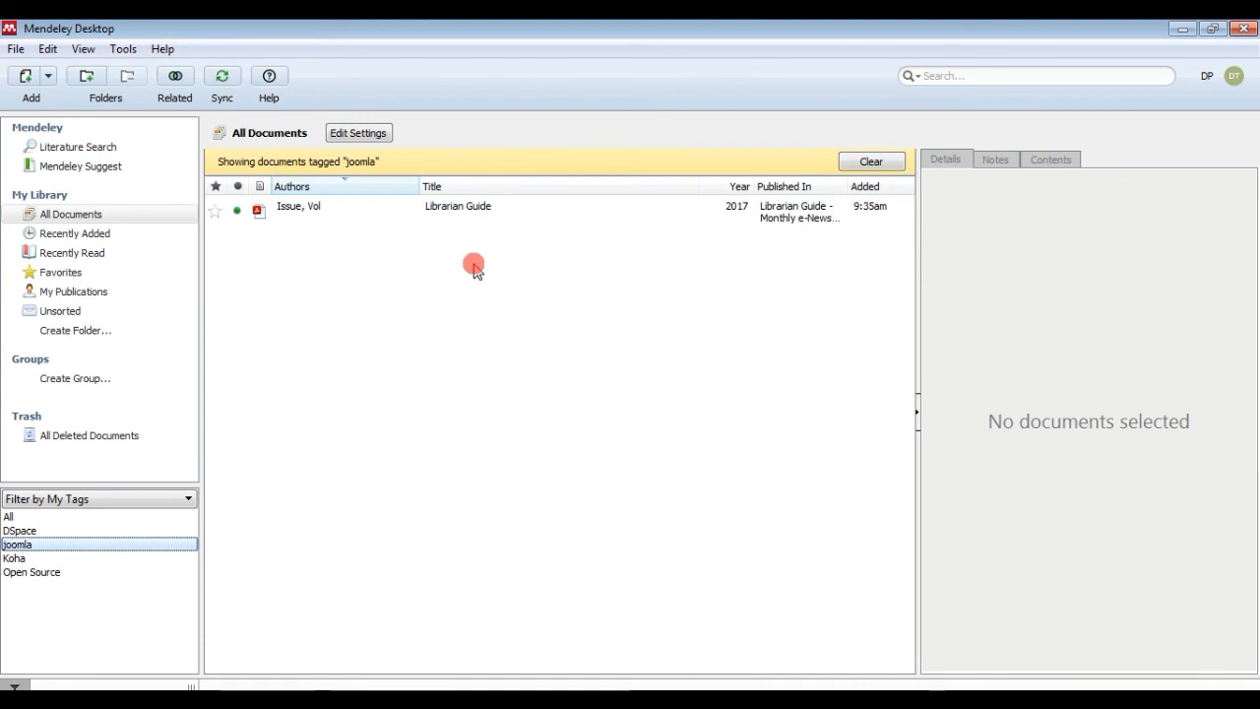
pyautogui.click(56, 558)
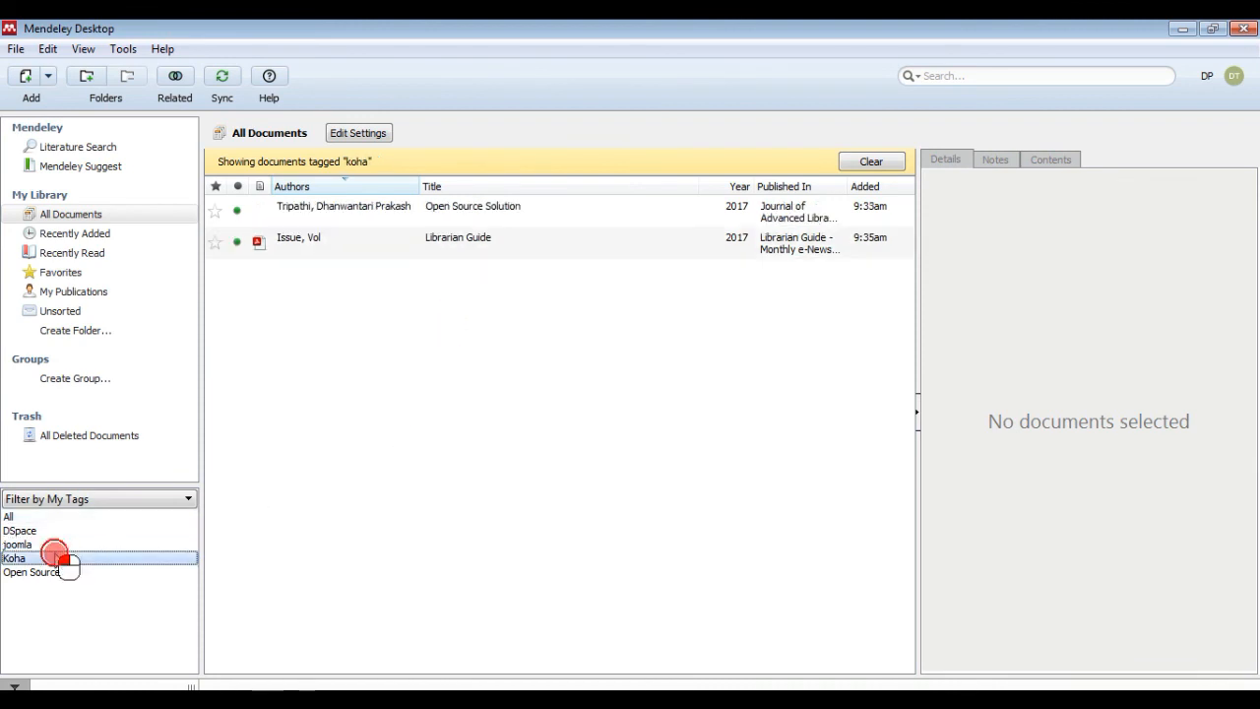
# - Filter the library by the Open Source tag, and show all documents again
pyautogui.click(59, 572)
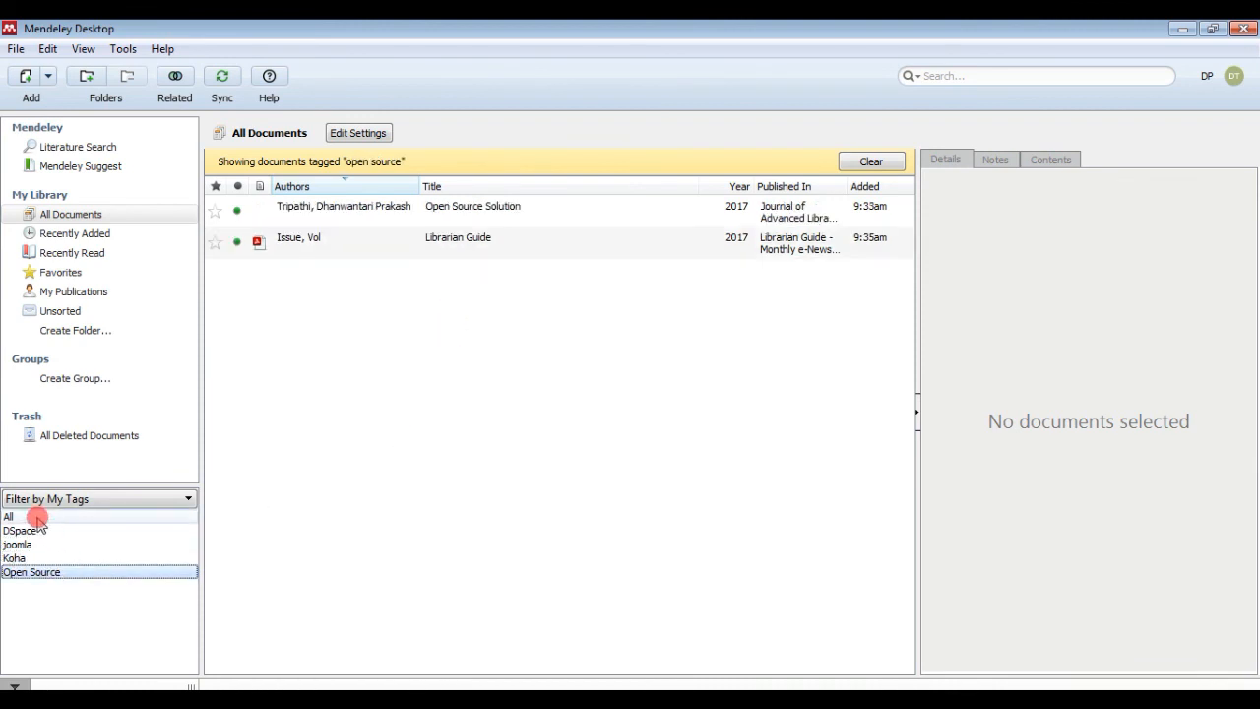
pyautogui.click(37, 518)
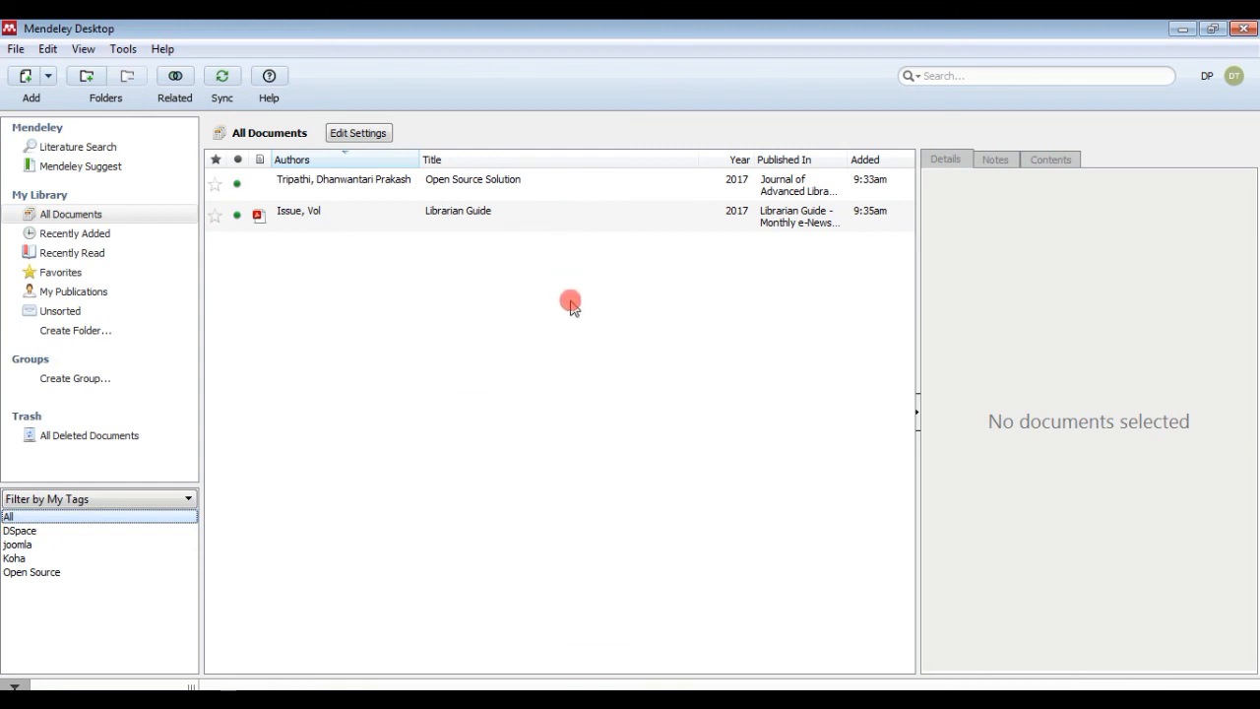
# - Switch the filter criterion to Author Keywords and filter the library by each listed keyword in turn
pyautogui.click(135, 499)
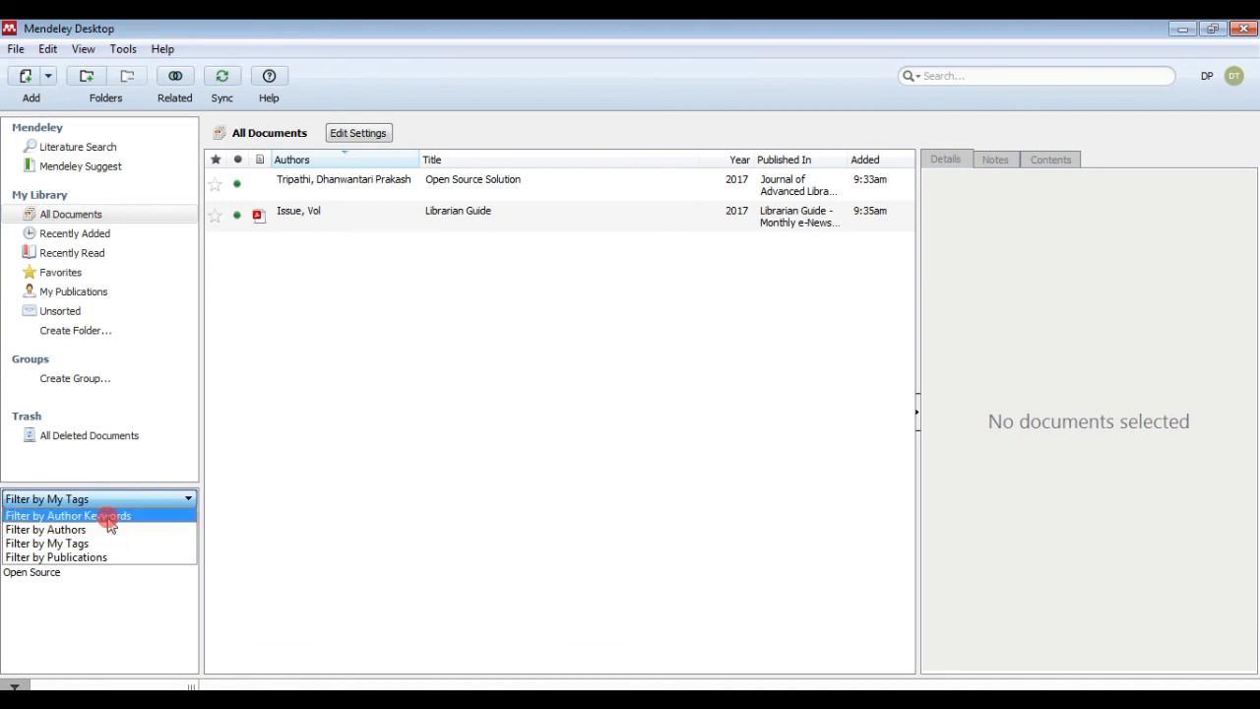
pyautogui.click(108, 518)
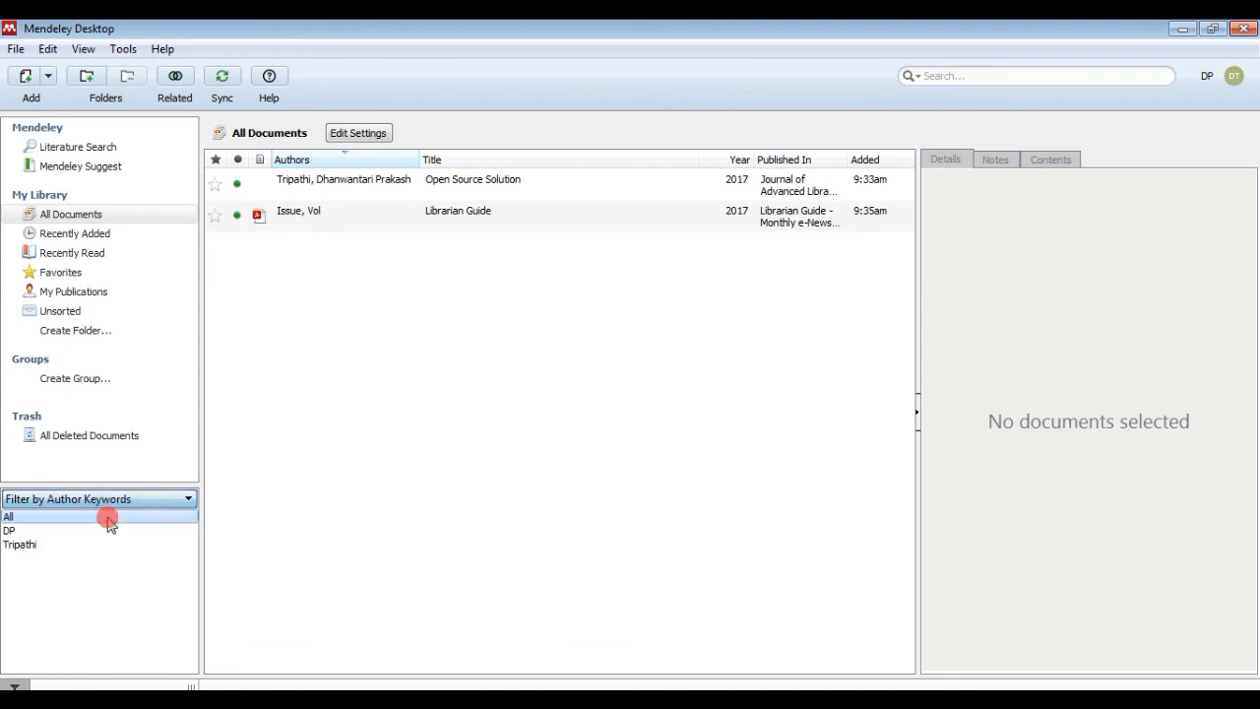
pyautogui.click(22, 544)
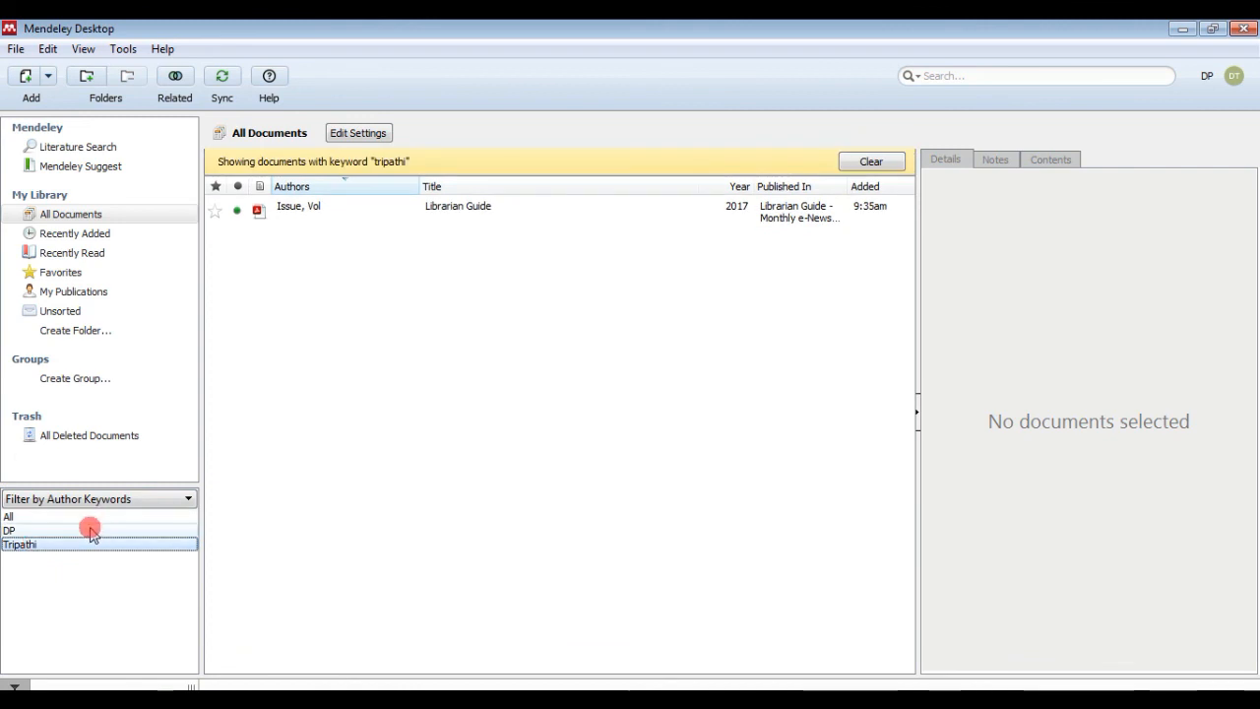
pyautogui.click(128, 504)
pyautogui.click(121, 512)
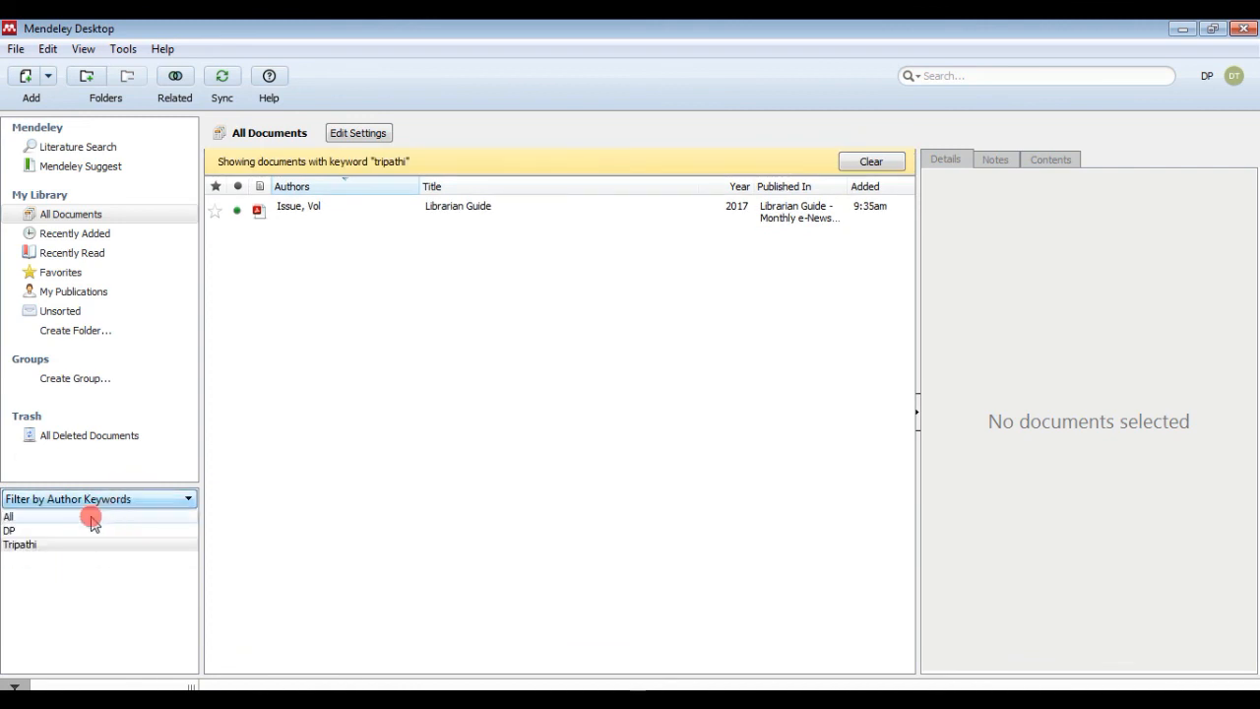
pyautogui.click(84, 517)
pyautogui.click(67, 532)
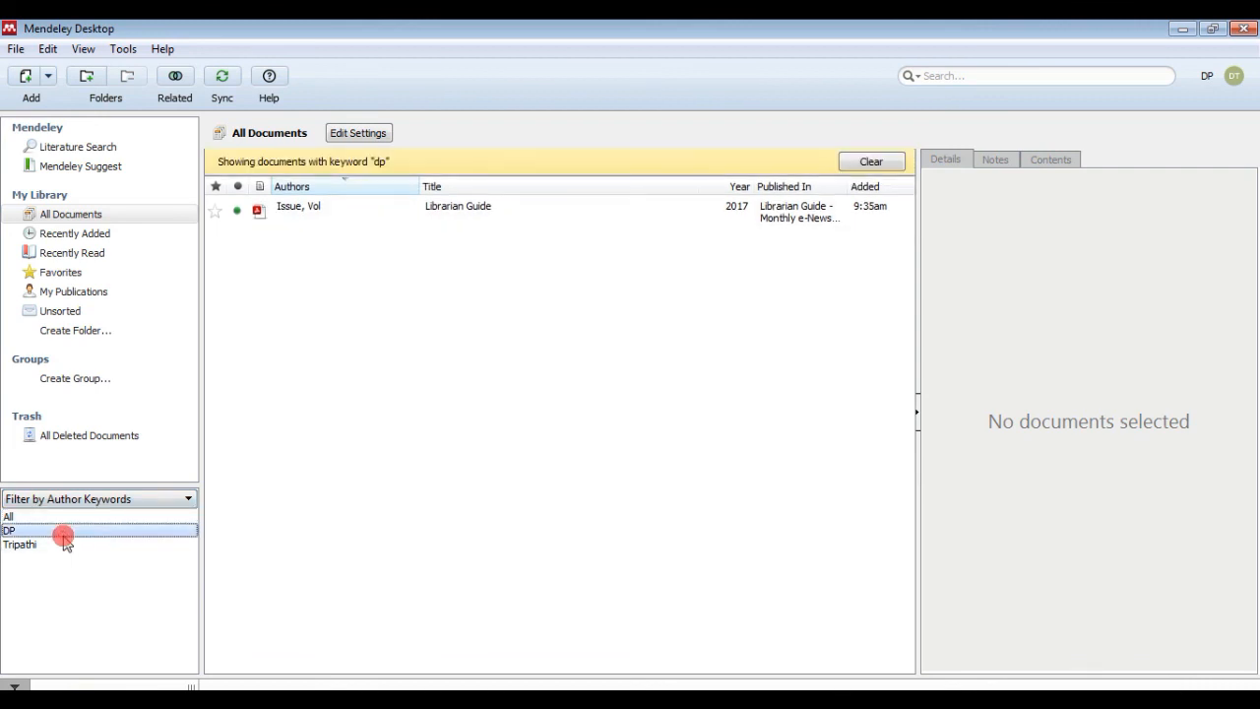
# - Filter the library by publication, first Journal of Advanced Librarianship and then Librarian Guide - Monthly e-Newsletter, and clear the filter
pyautogui.click(153, 501)
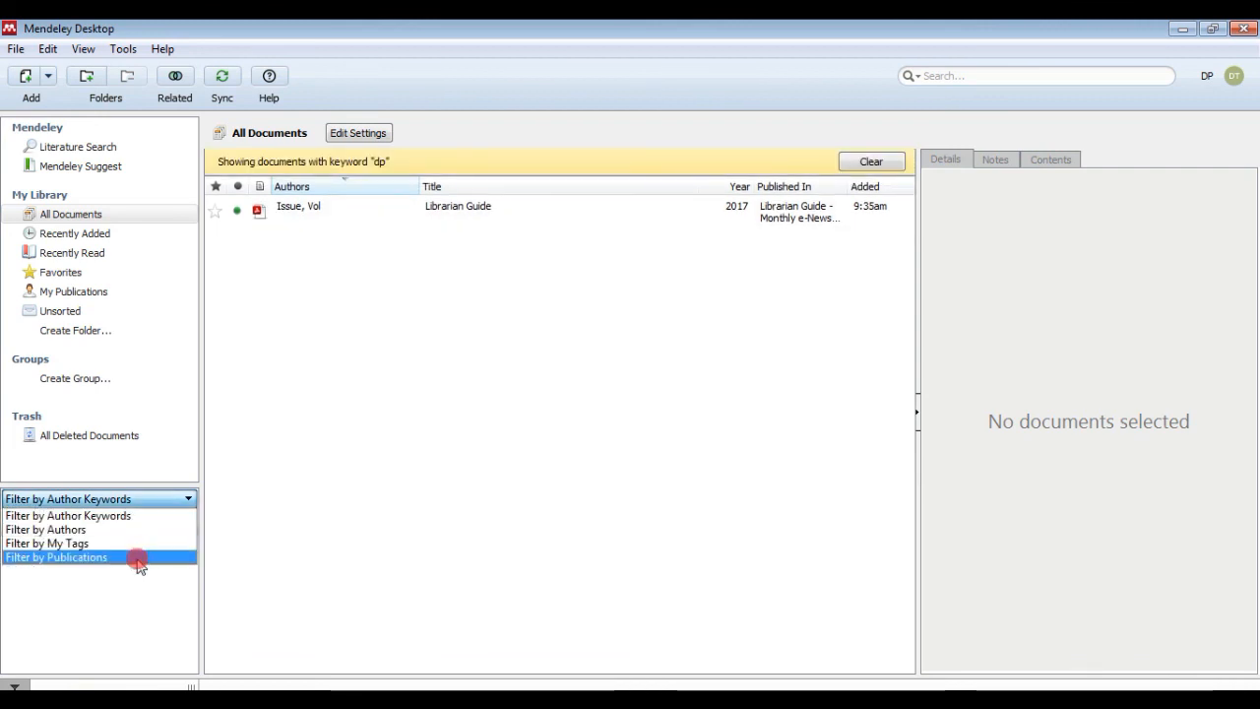
pyautogui.click(138, 558)
pyautogui.click(118, 531)
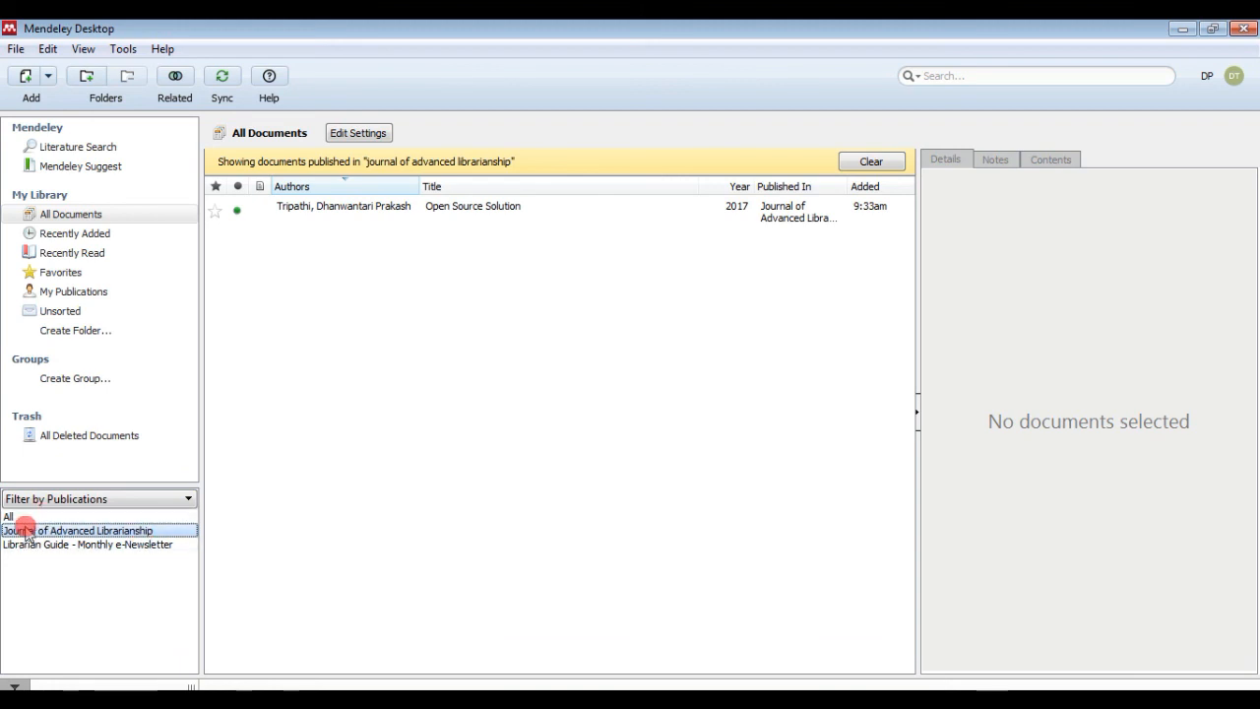
pyautogui.click(161, 530)
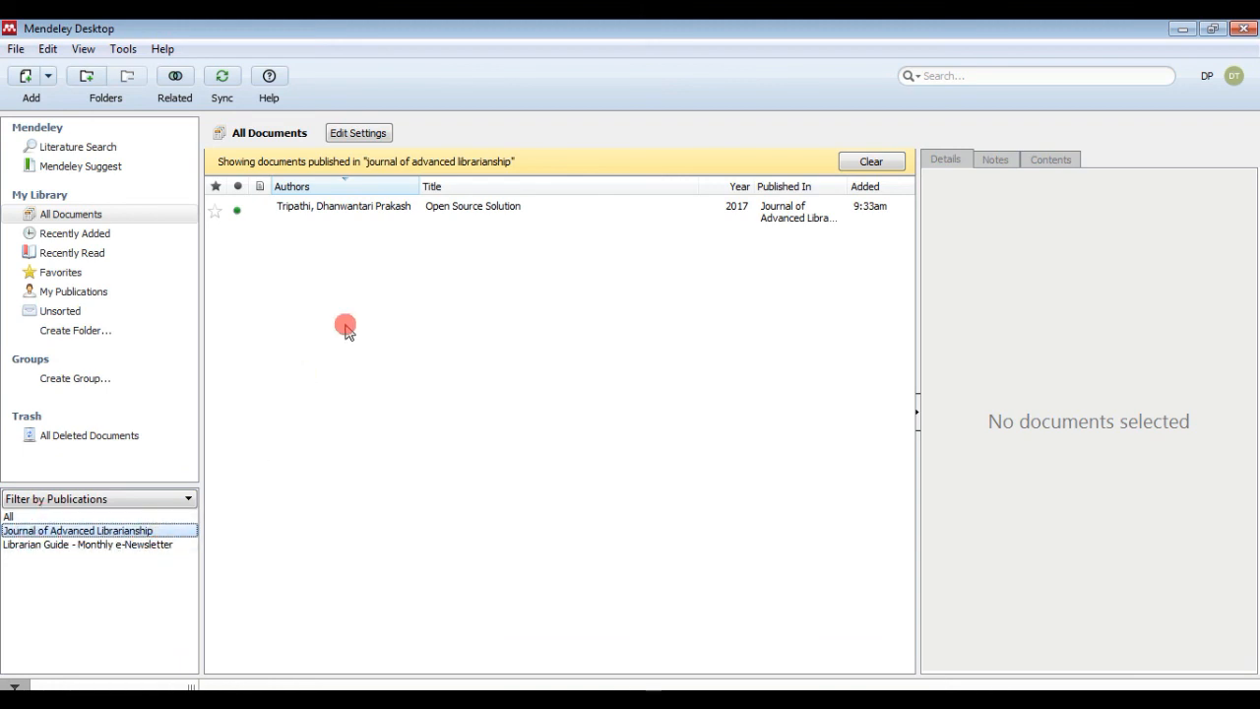
pyautogui.click(131, 545)
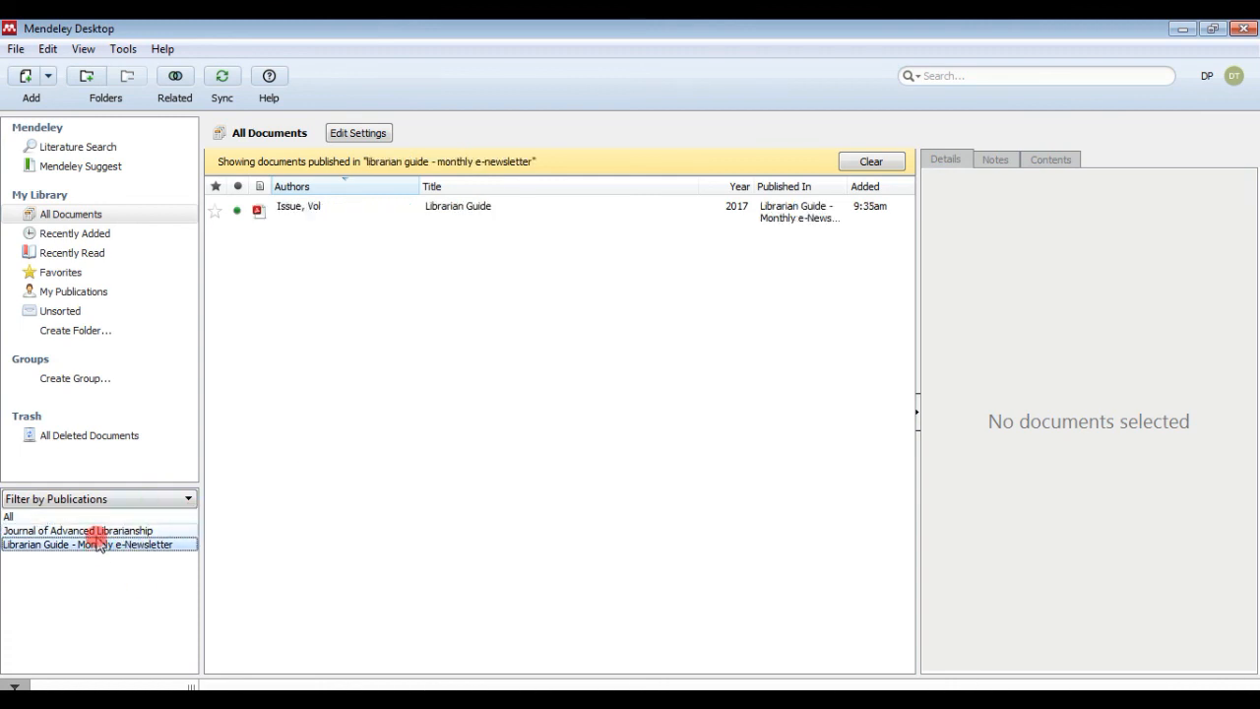
pyautogui.click(871, 162)
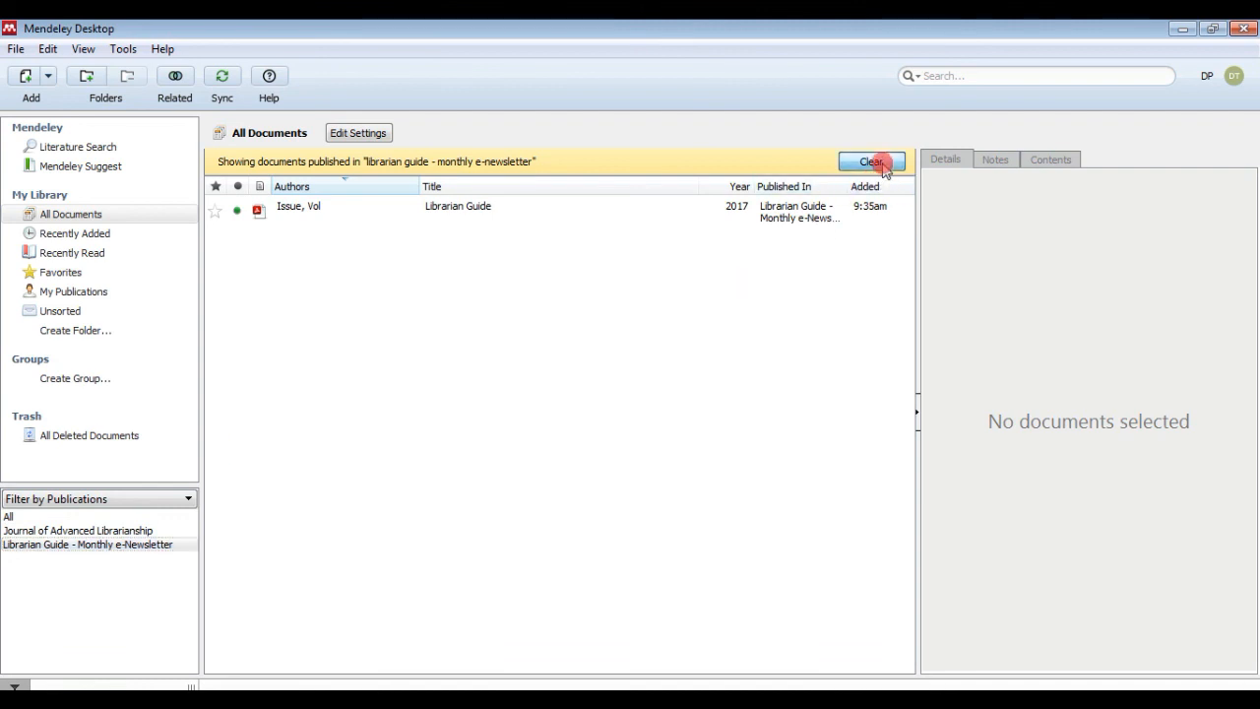